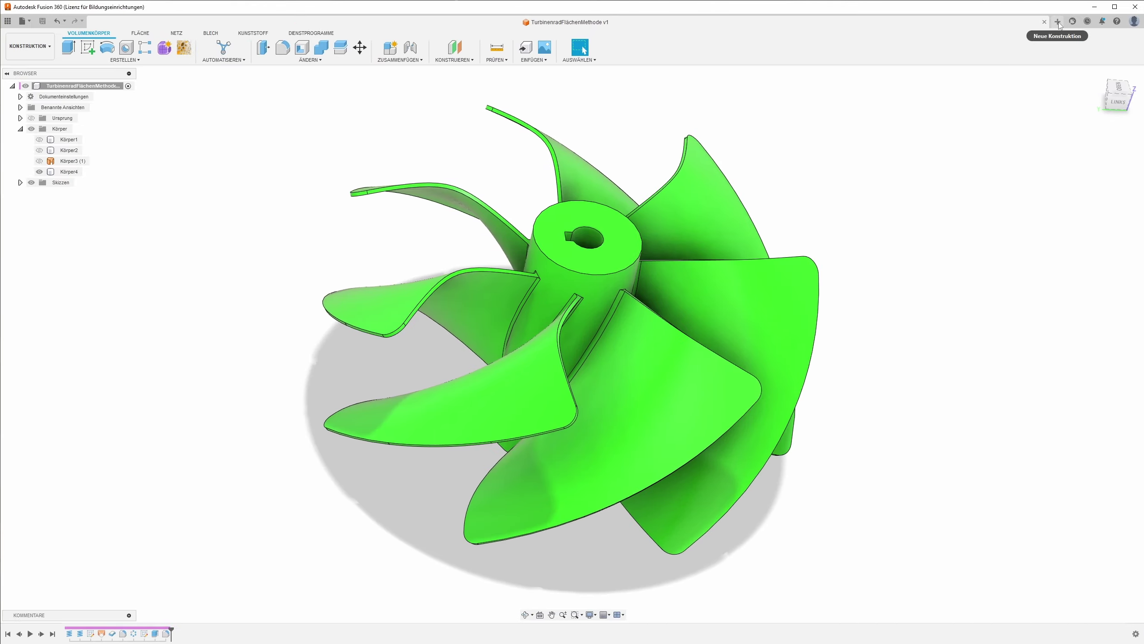
Step: Open a new untitled design tab with the + (Neue Konstruktion) button
{"action": "left_click", "coordinate": [1057, 22]}
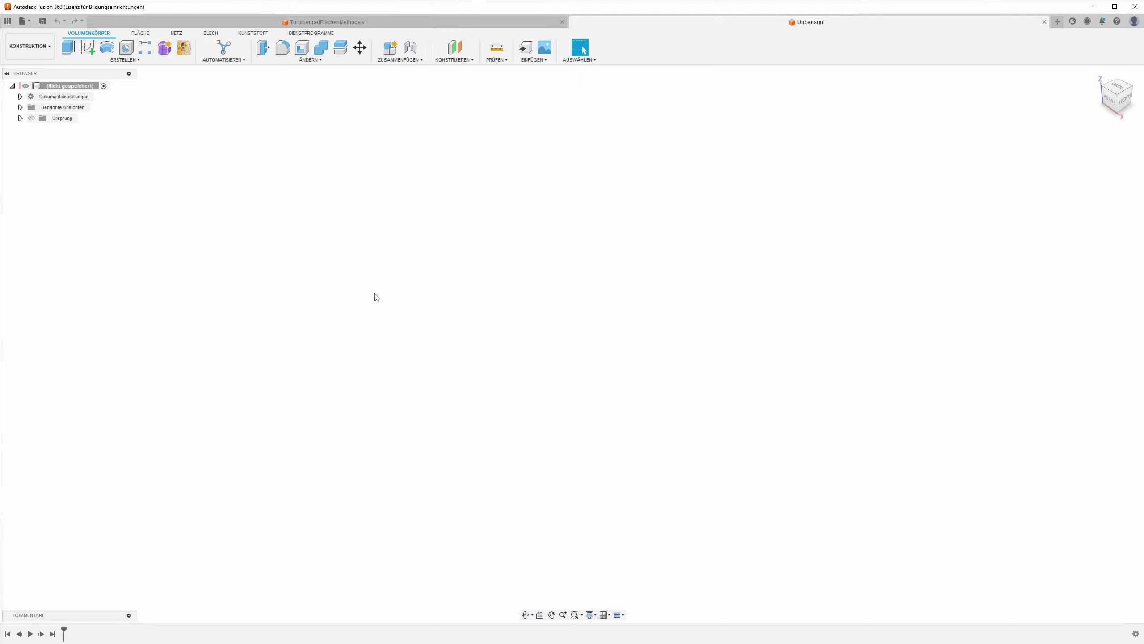
Step: Start a coil on the XY origin plane, centred on the origin
{"action": "left_click", "coordinate": [125, 60]}
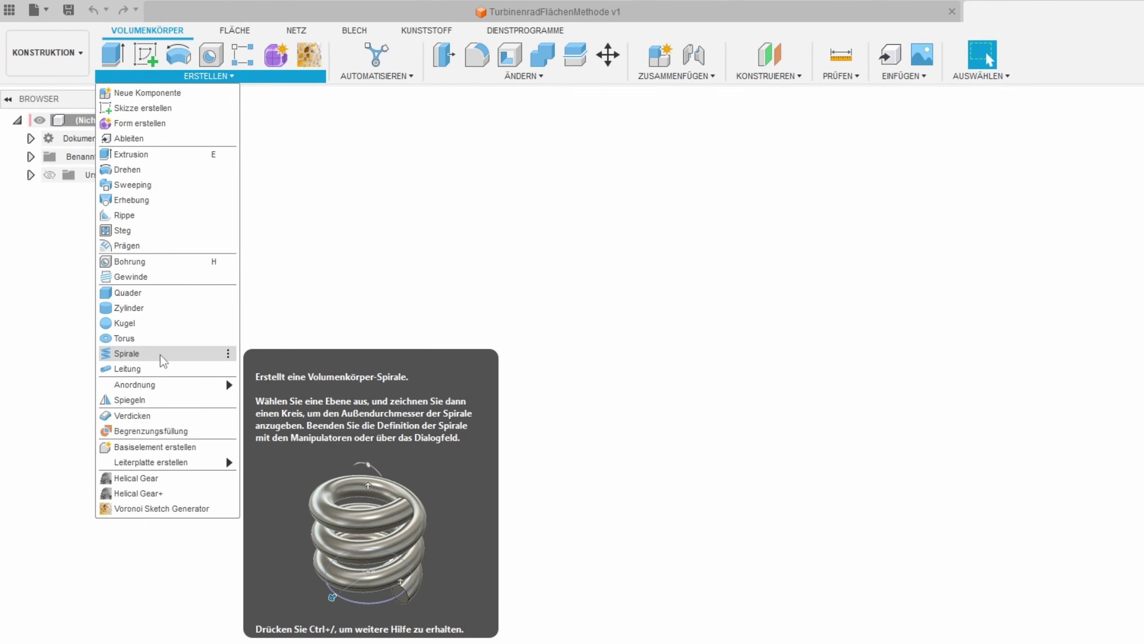
{"action": "left_click", "coordinate": [165, 356]}
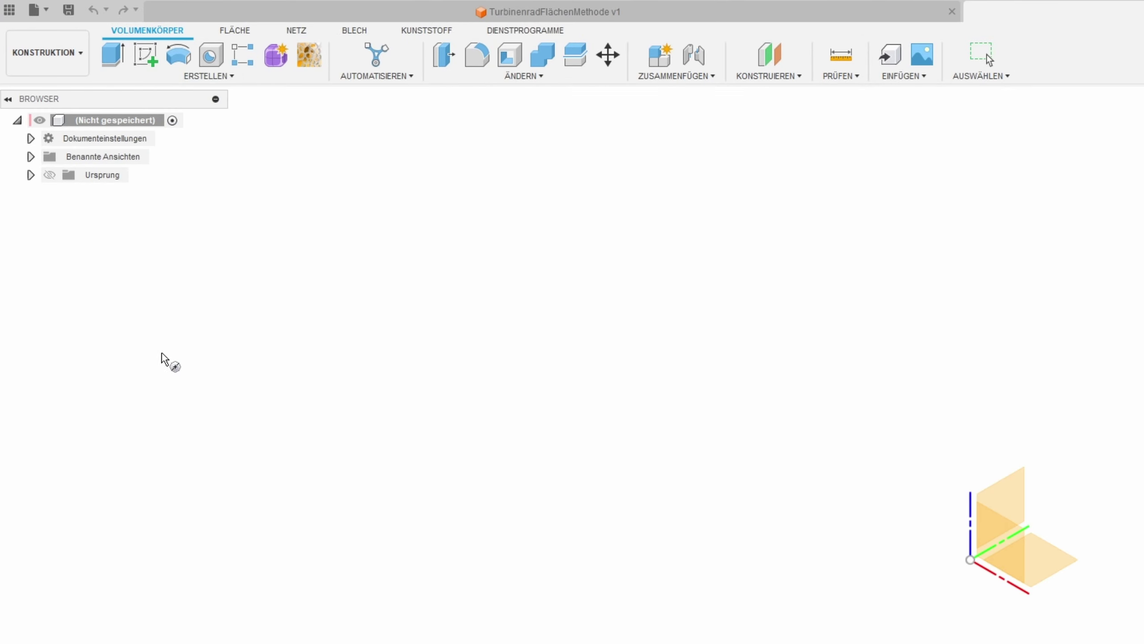
{"action": "left_click", "coordinate": [619, 352]}
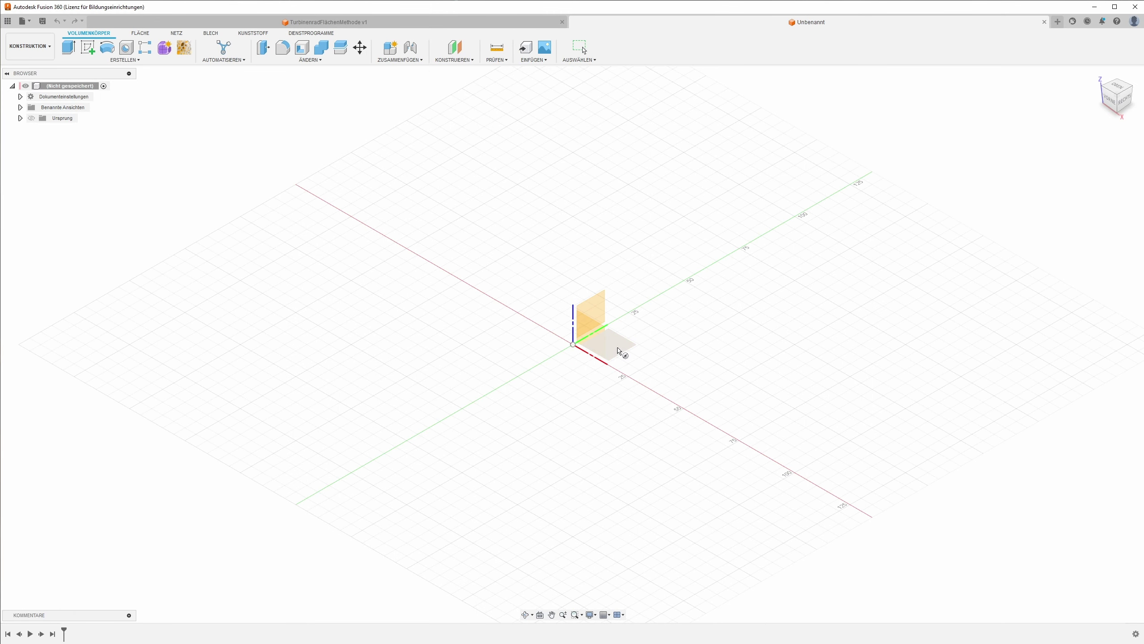
{"action": "left_click", "coordinate": [574, 345]}
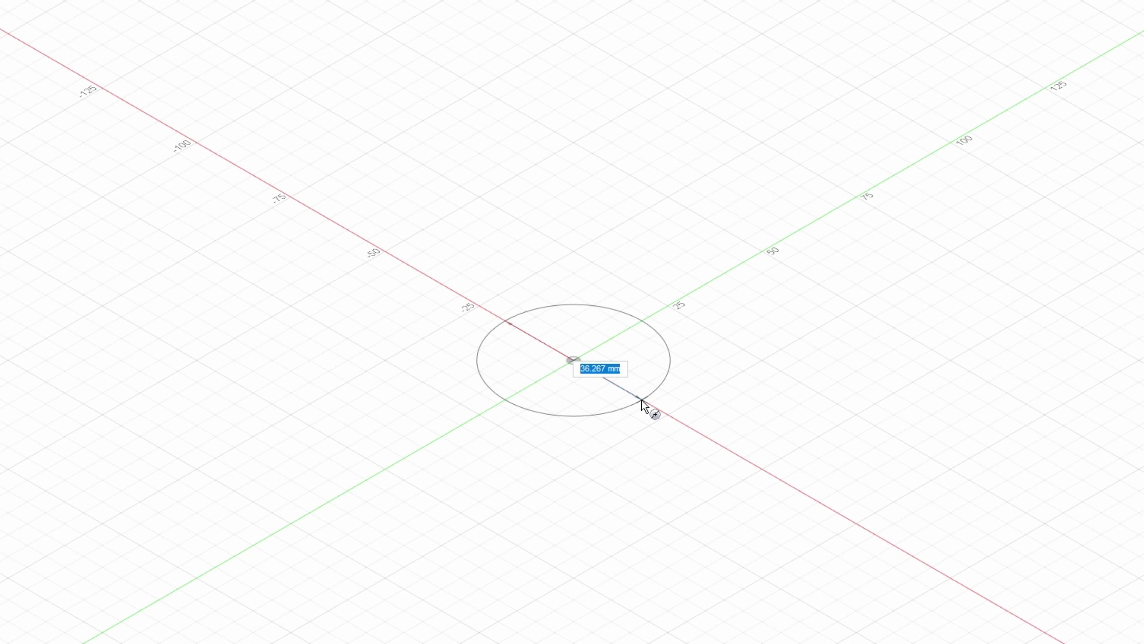
{"action": "left_click", "coordinate": [641, 400]}
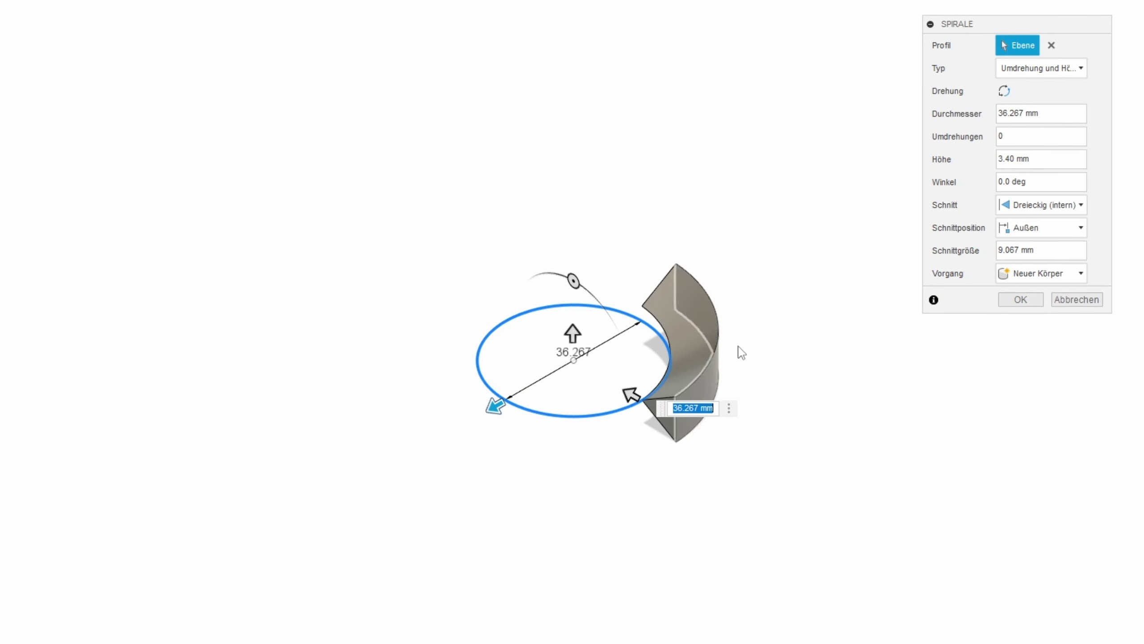
Step: Set the coil diameter to 30 mm and height to 60 mm
{"action": "left_click", "coordinate": [1067, 114]}
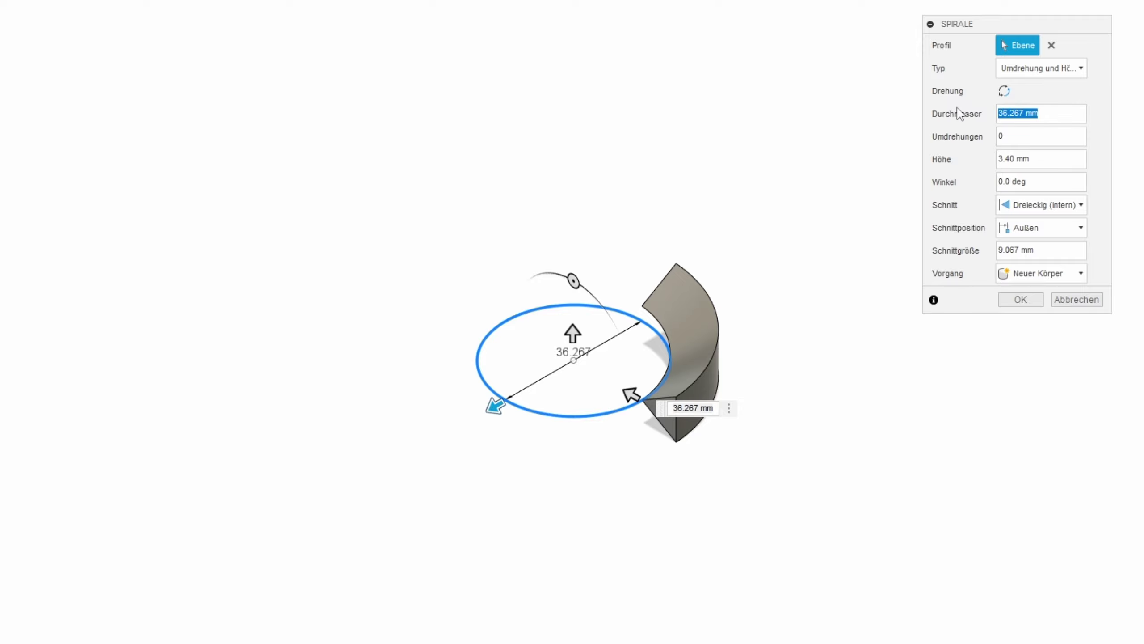
{"action": "type", "text": "30"}
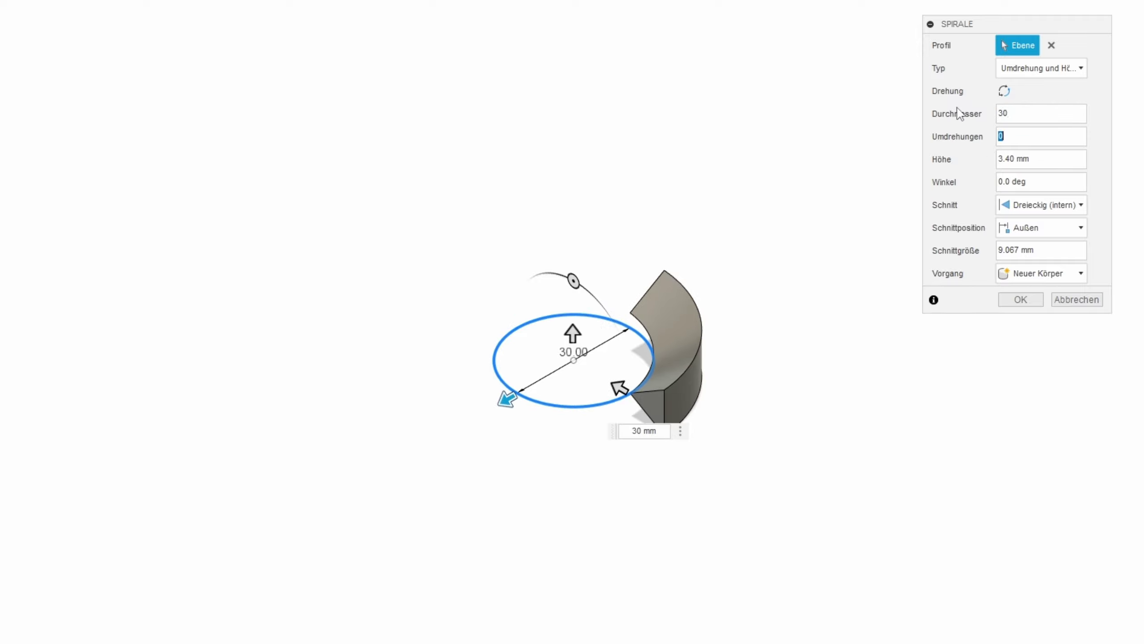
{"action": "mouse_move", "coordinate": [1019, 136]}
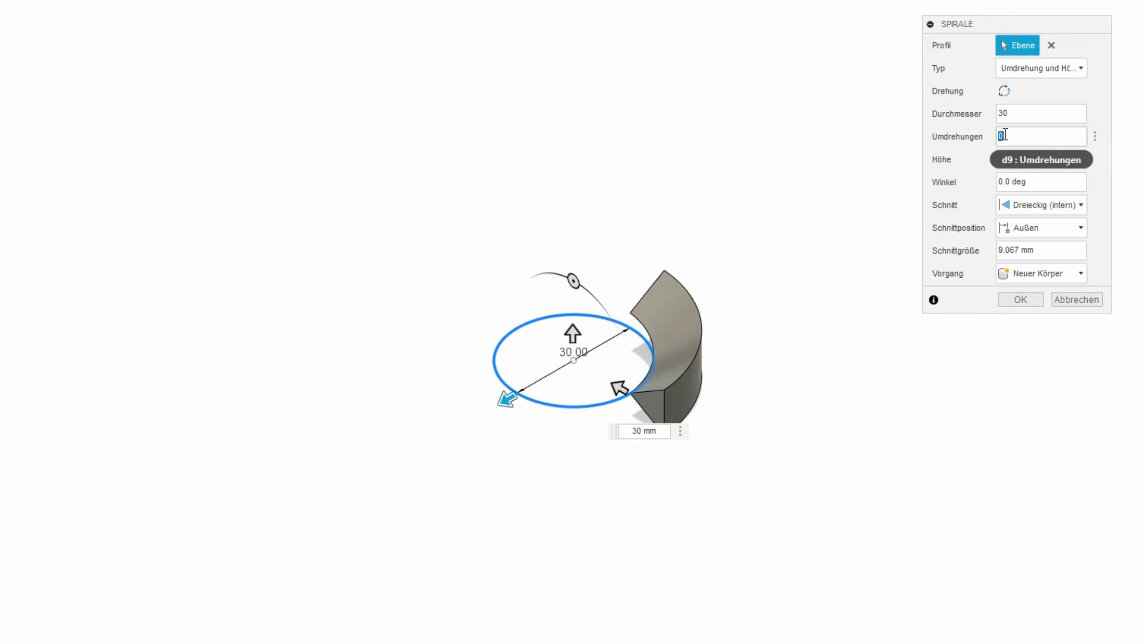
{"action": "type", "text": ",2"}
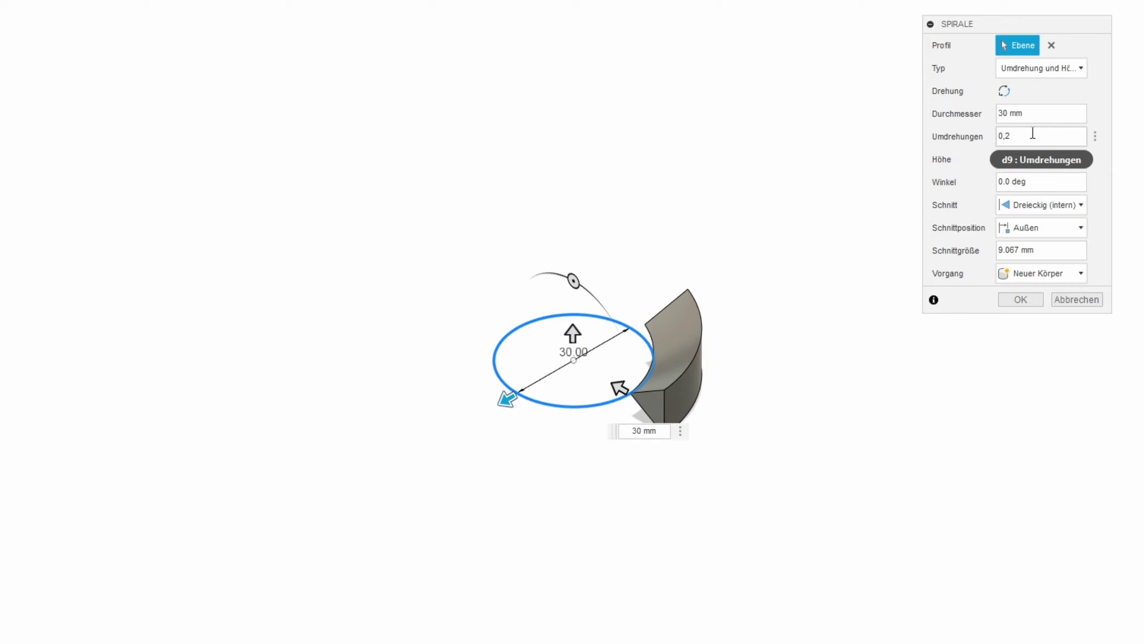
{"action": "left_click", "coordinate": [1032, 160]}
{"action": "left_click_drag", "start_coordinate": [1024, 157], "coordinate": [969, 162]}
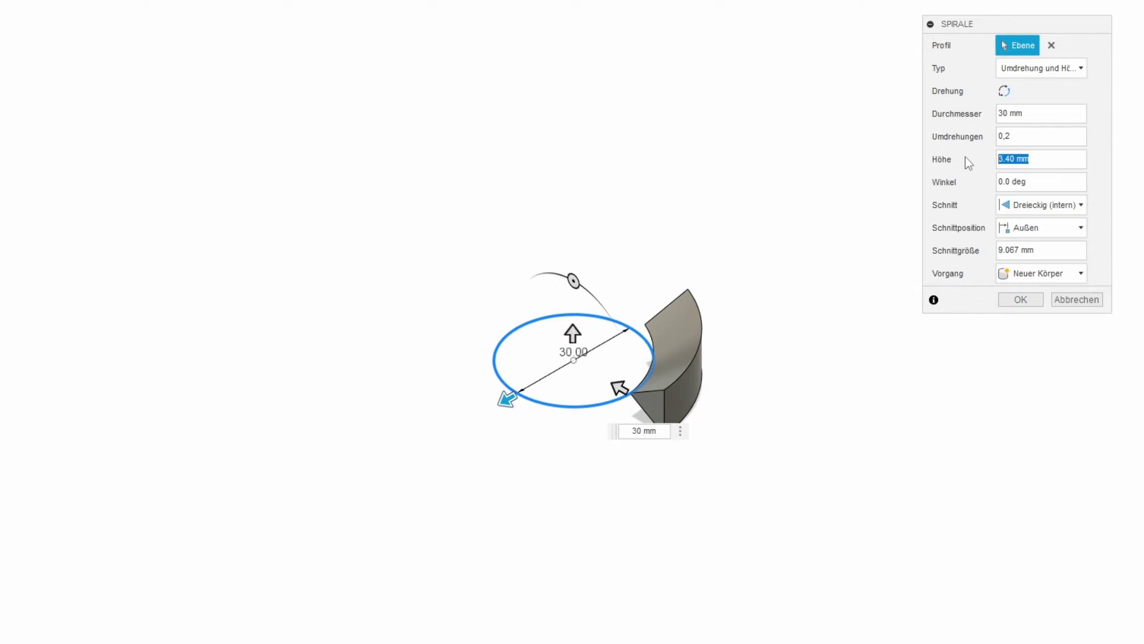
{"action": "key", "text": "Tab"}
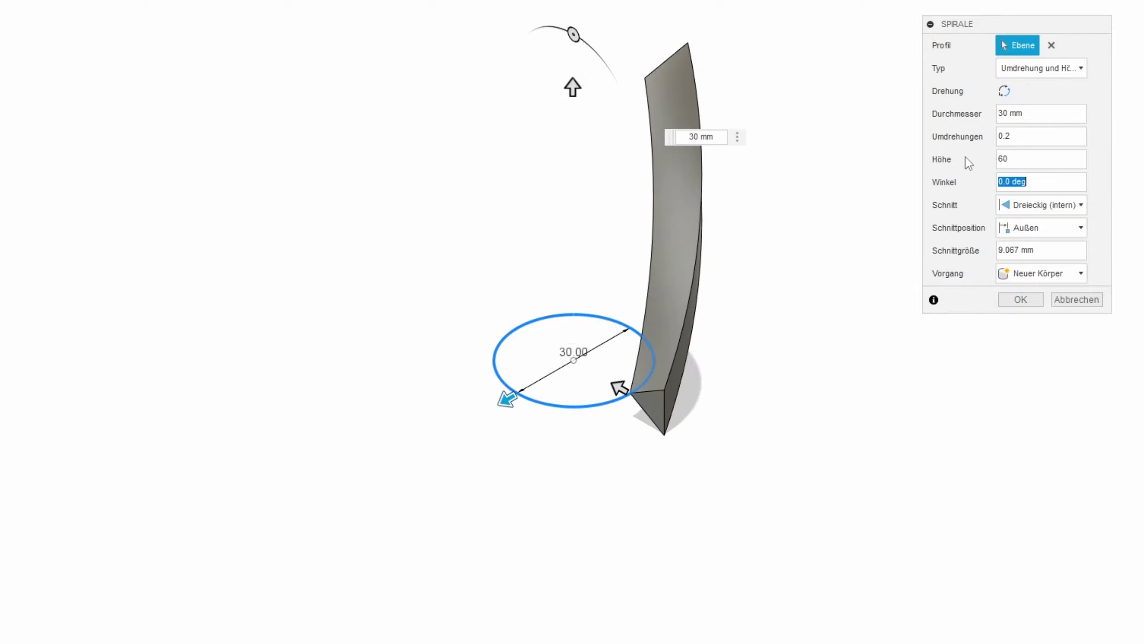
{"action": "middle_click_drag", "start_coordinate": [452, 77], "coordinate": [507, 67], "text": "shift"}
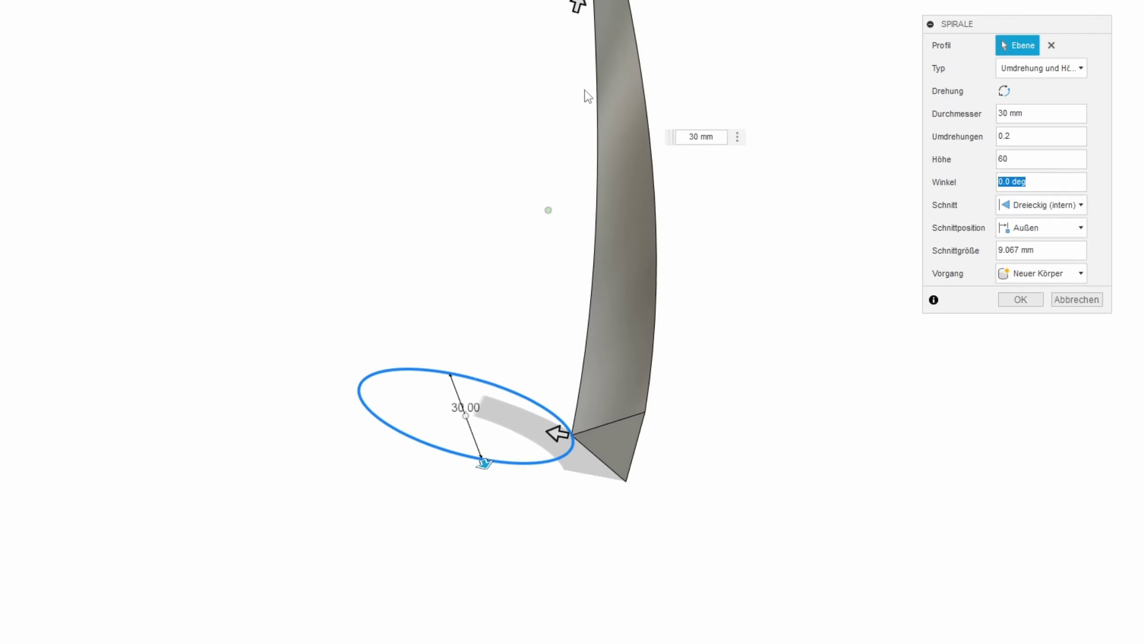
Step: Keep the section outside, set section size 3 mm, and create the coil body
{"action": "left_click", "coordinate": [1044, 233]}
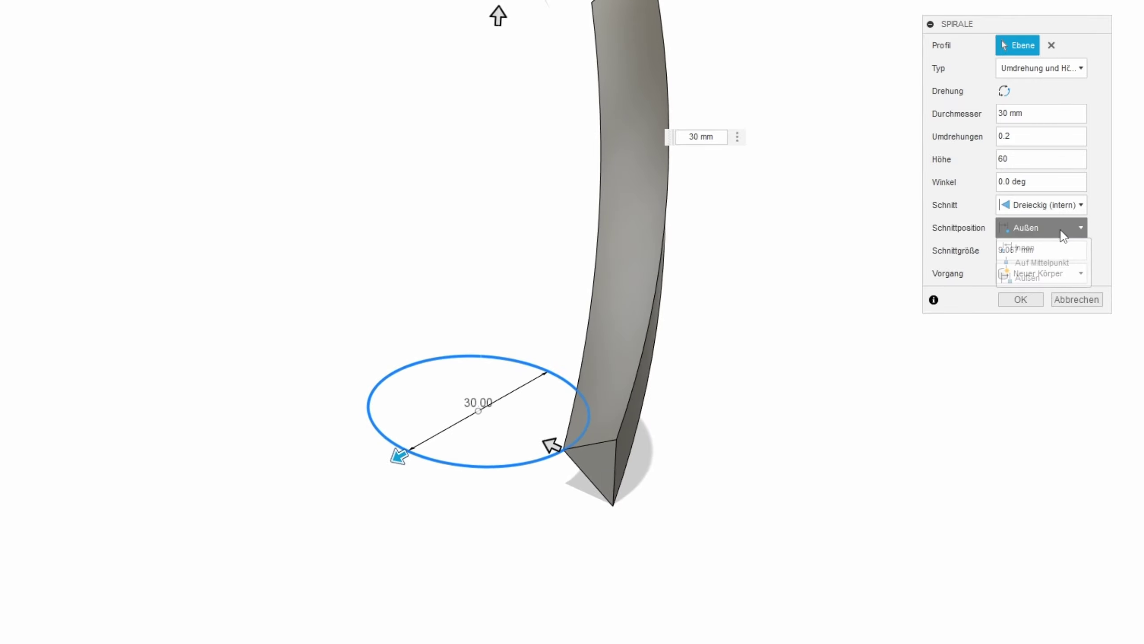
{"action": "left_click", "coordinate": [1030, 250]}
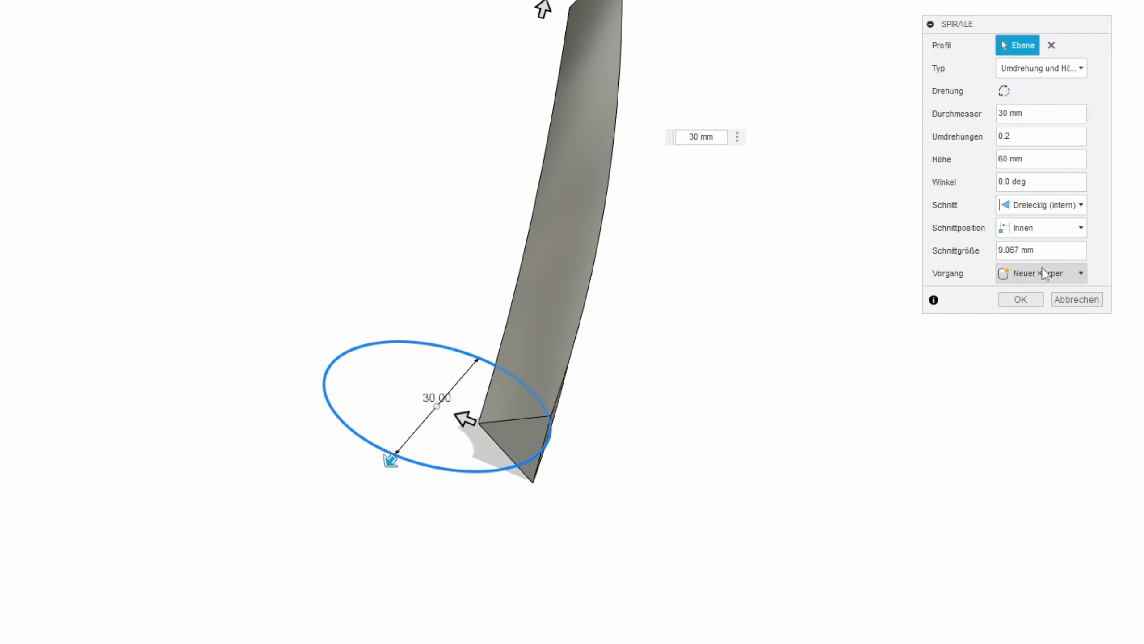
{"action": "left_click", "coordinate": [1053, 225]}
{"action": "left_click", "coordinate": [1032, 279]}
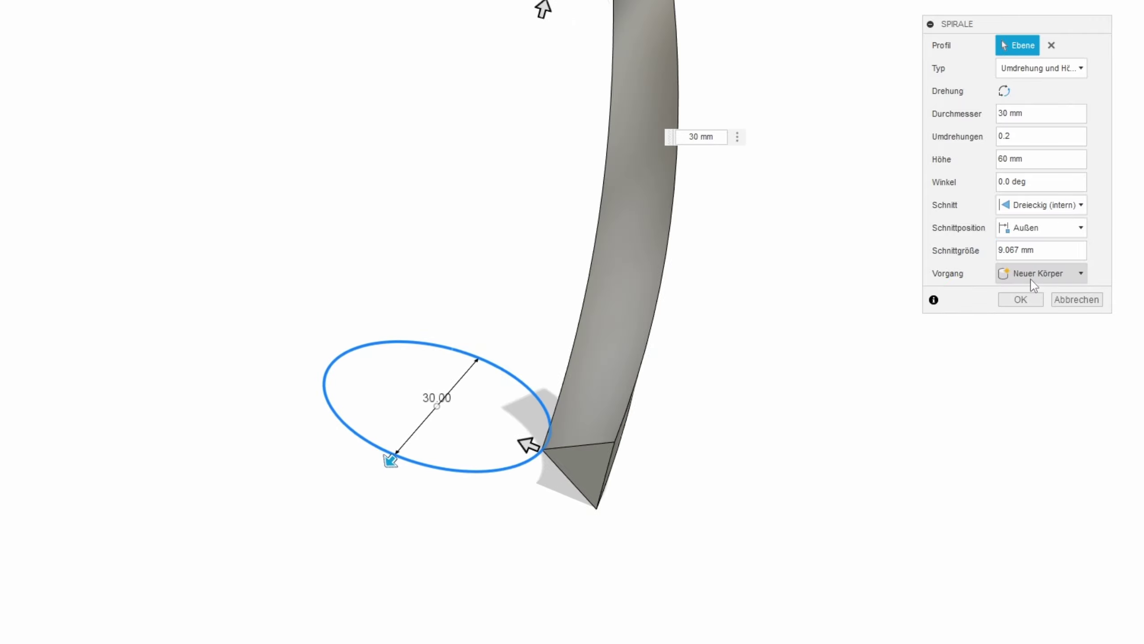
{"action": "left_click_drag", "start_coordinate": [1063, 249], "coordinate": [984, 252]}
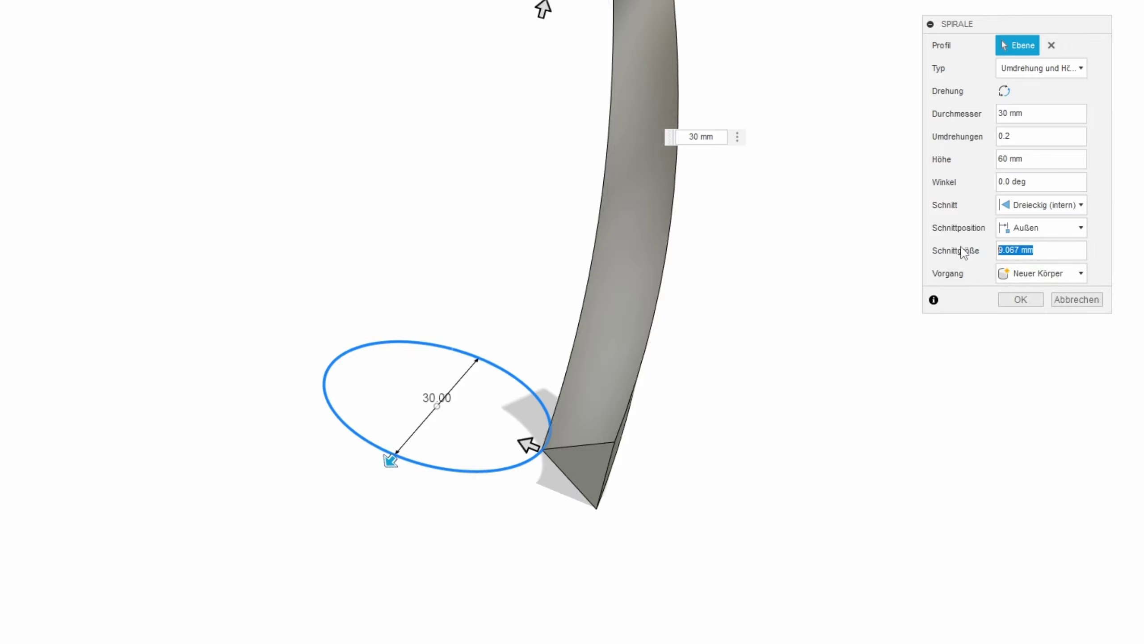
{"action": "type", "text": "3"}
{"action": "key", "text": "Tab"}
{"action": "middle_click_drag", "start_coordinate": [959, 256], "coordinate": [582, 375], "text": "shift"}
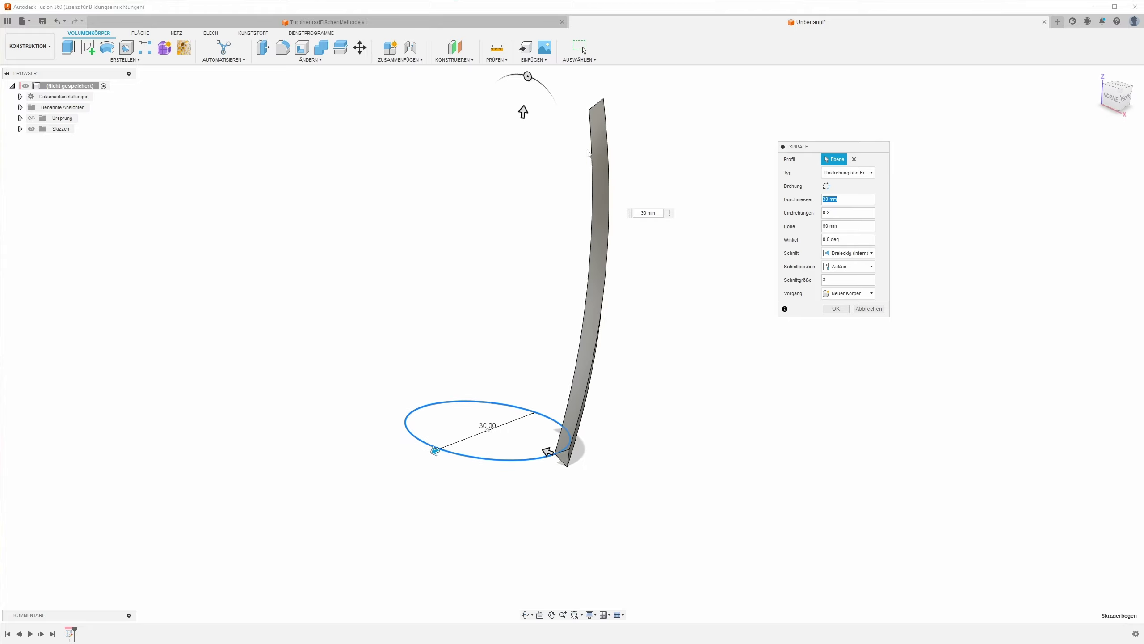
{"action": "mouse_move", "coordinate": [582, 376]}
{"action": "middle_mouse_down", "text": "shift"}
{"action": "mouse_move", "coordinate": [585, 336]}
{"action": "mouse_move", "coordinate": [688, 278]}
{"action": "middle_mouse_up", "text": "shift"}
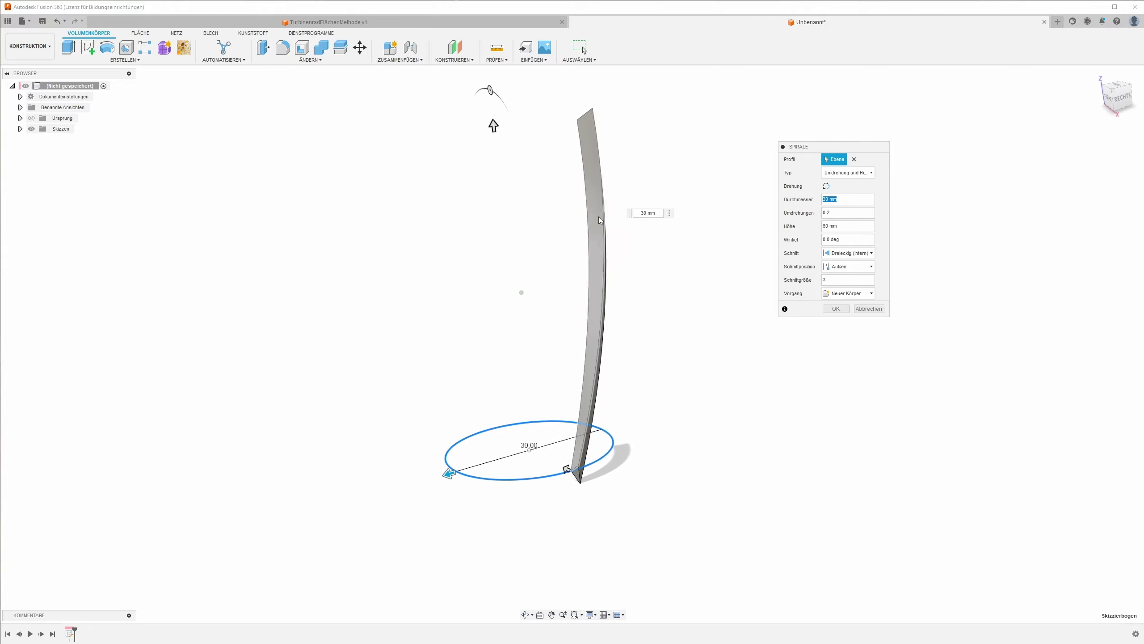
{"action": "left_click", "coordinate": [835, 309]}
{"action": "mouse_move", "coordinate": [682, 327]}
{"action": "middle_mouse_down", "text": "shift"}
{"action": "mouse_move", "coordinate": [531, 291]}
{"action": "mouse_move", "coordinate": [544, 335]}
{"action": "middle_mouse_up", "text": "shift"}
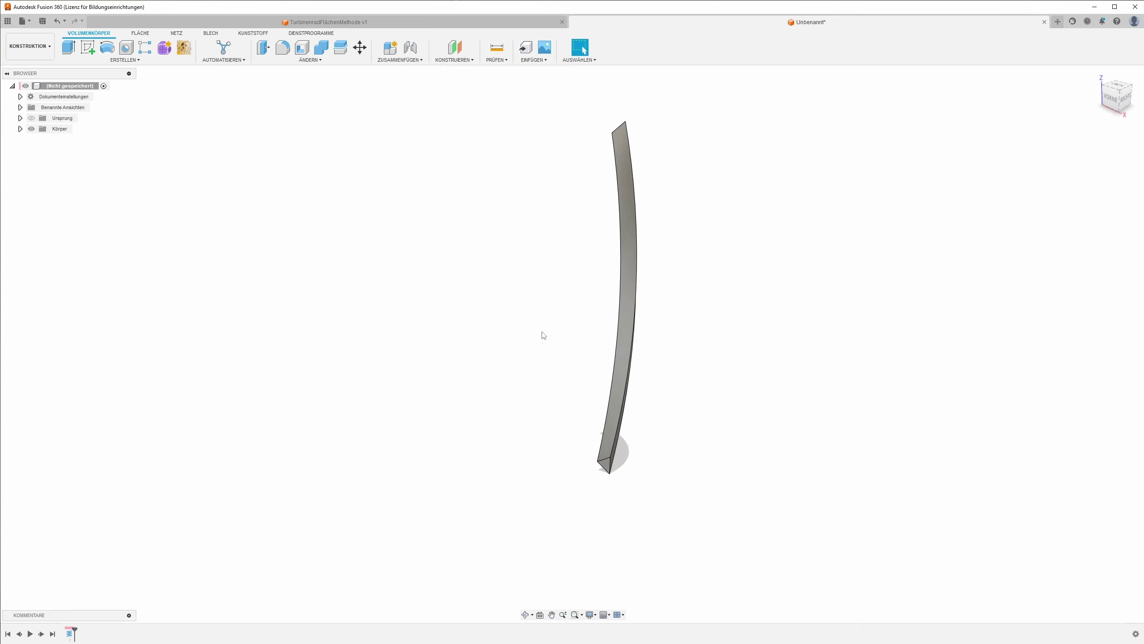
Step: Start a second coil on the XY plane at the origin: 100 mm diameter, 60 mm height
{"action": "right_click", "coordinate": [544, 335]}
{"action": "left_click", "coordinate": [544, 303]}
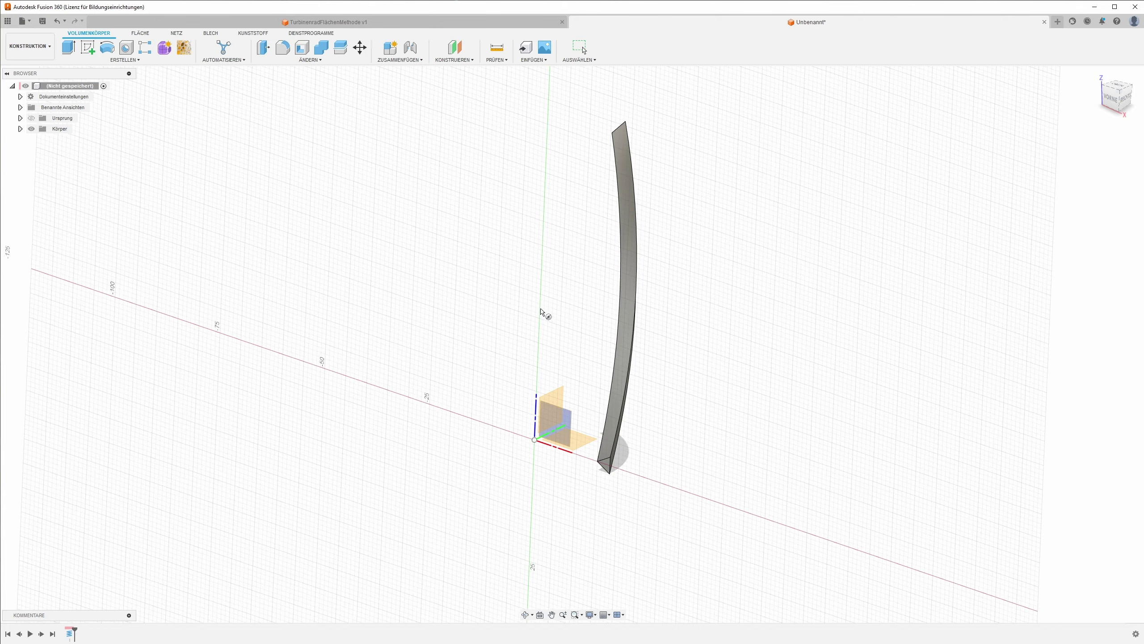
{"action": "left_click", "coordinate": [581, 437]}
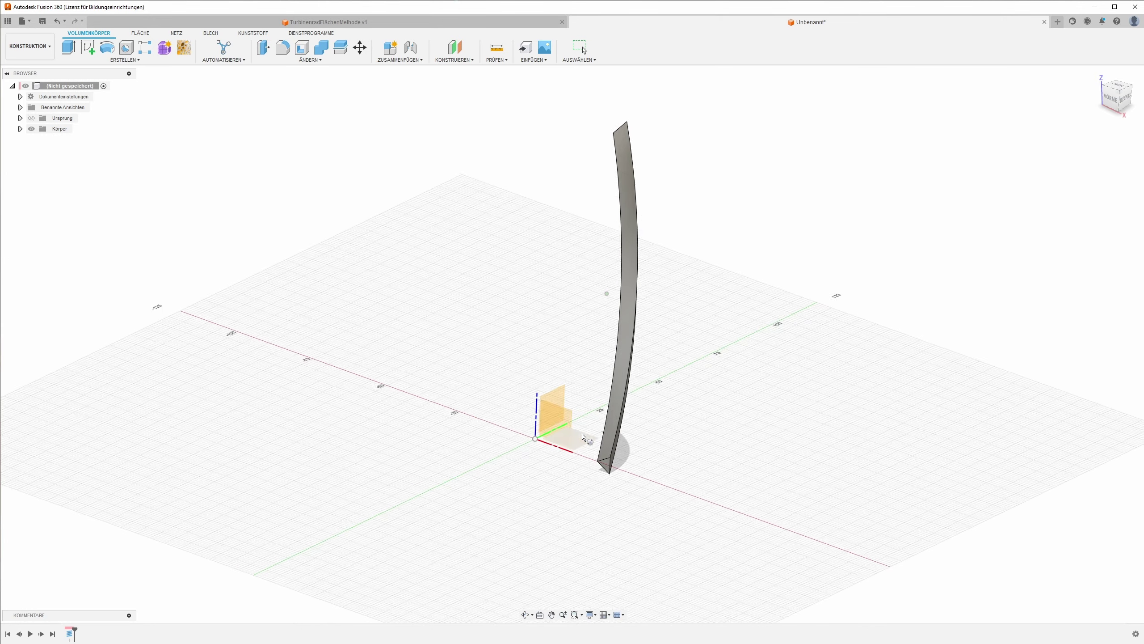
{"action": "left_click", "coordinate": [538, 436]}
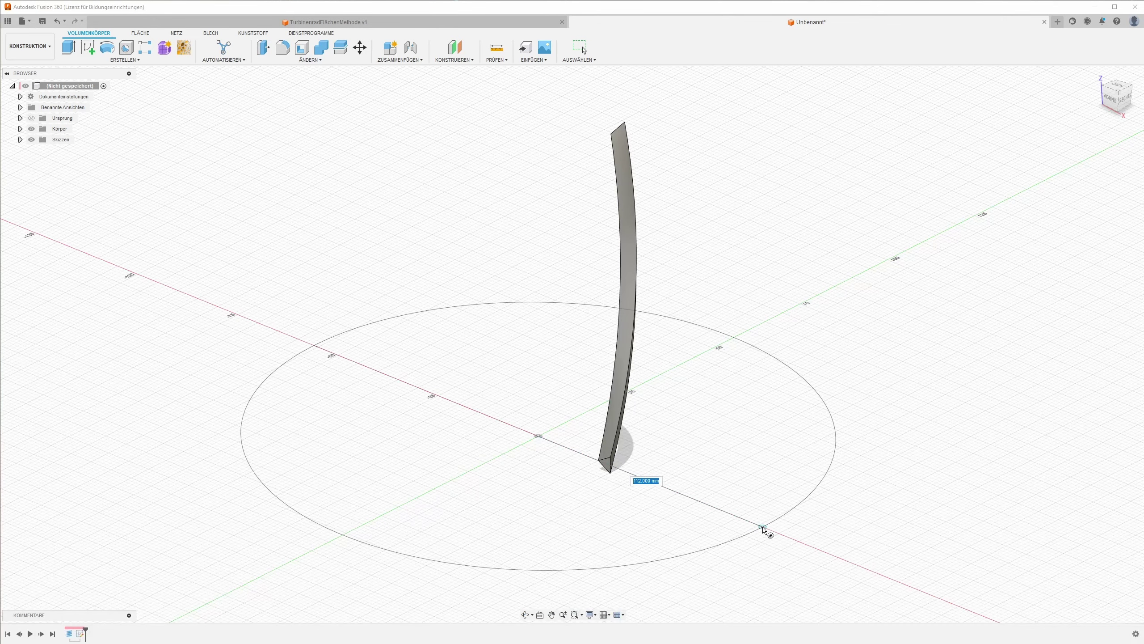
{"action": "left_click", "coordinate": [764, 531]}
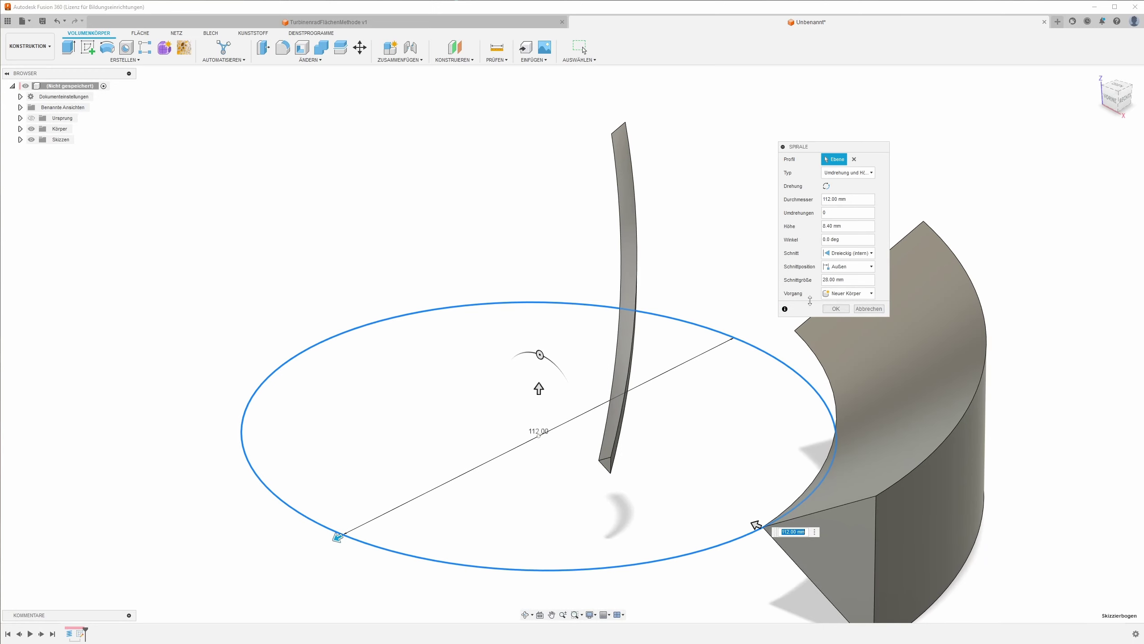
{"action": "left_click", "coordinate": [840, 202]}
{"action": "type", "text": "100"}
{"action": "key", "text": "Tab"}
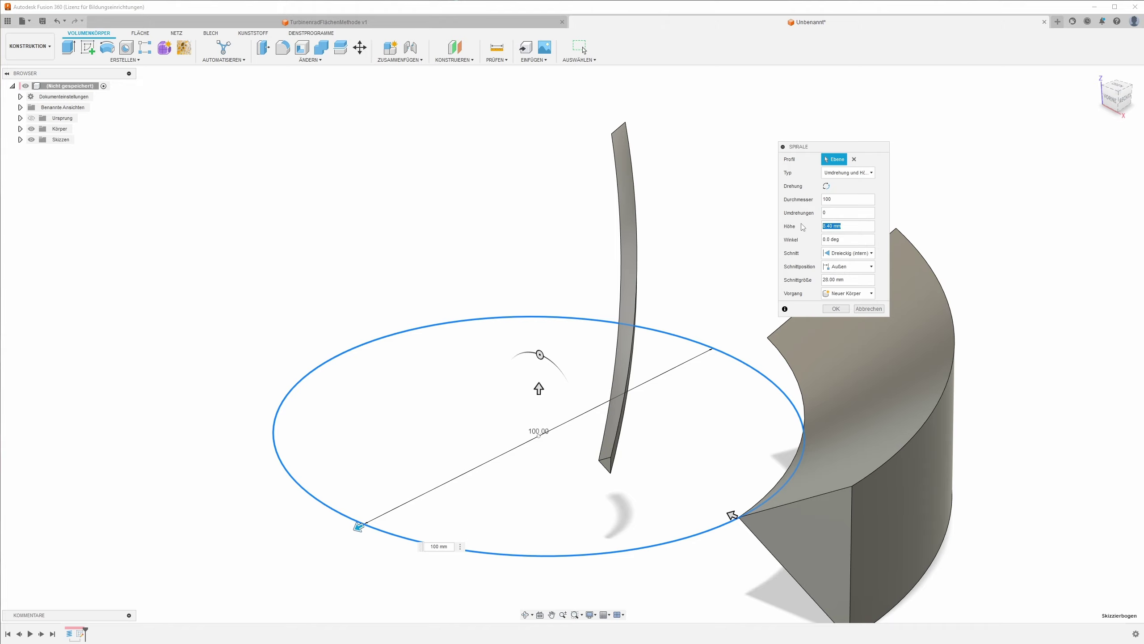
{"action": "type", "text": "60"}
{"action": "key", "text": "Tab"}
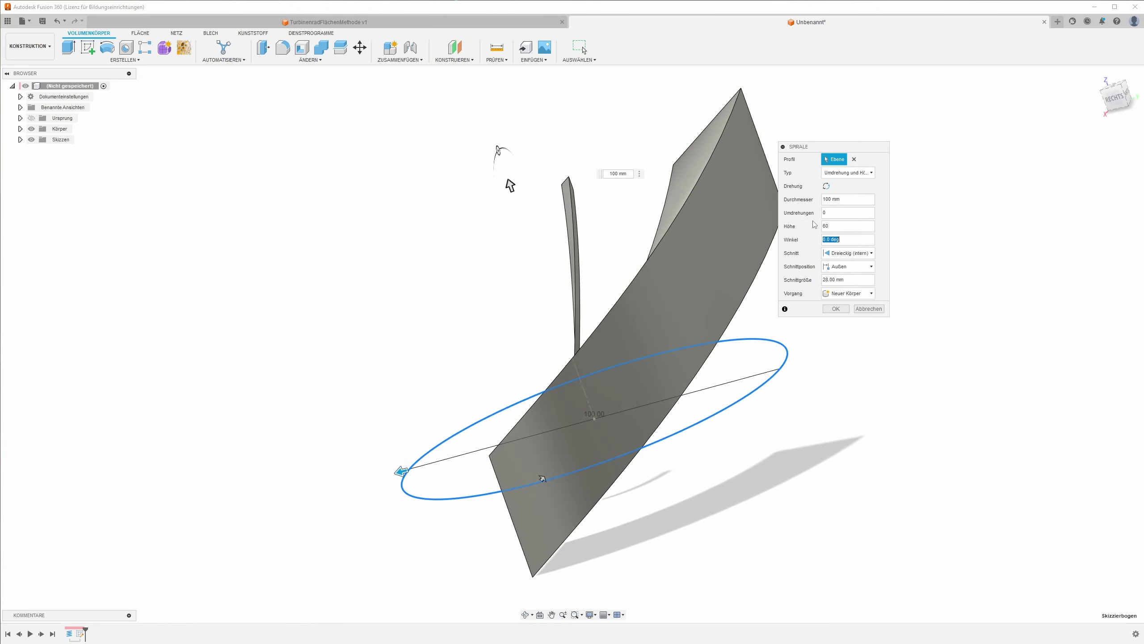
Step: Set 0,2 turns and a 3 mm section, then create the second blade body
{"action": "left_click", "coordinate": [841, 210]}
{"action": "type", "text": ",2"}
{"action": "key", "text": "Tab"}
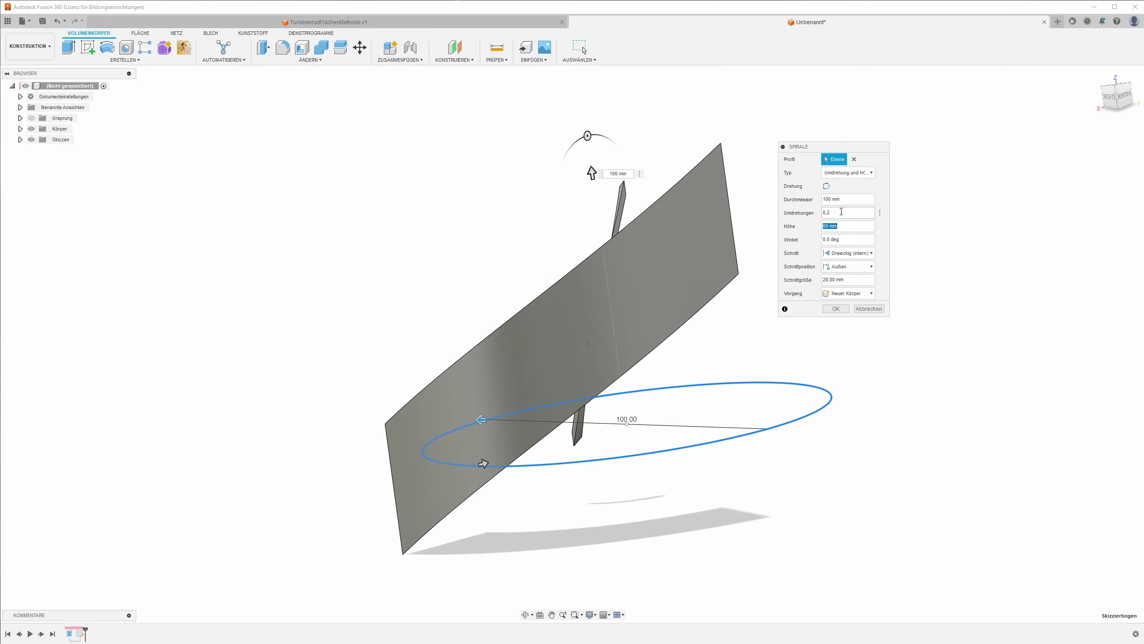
{"action": "left_click", "coordinate": [825, 279]}
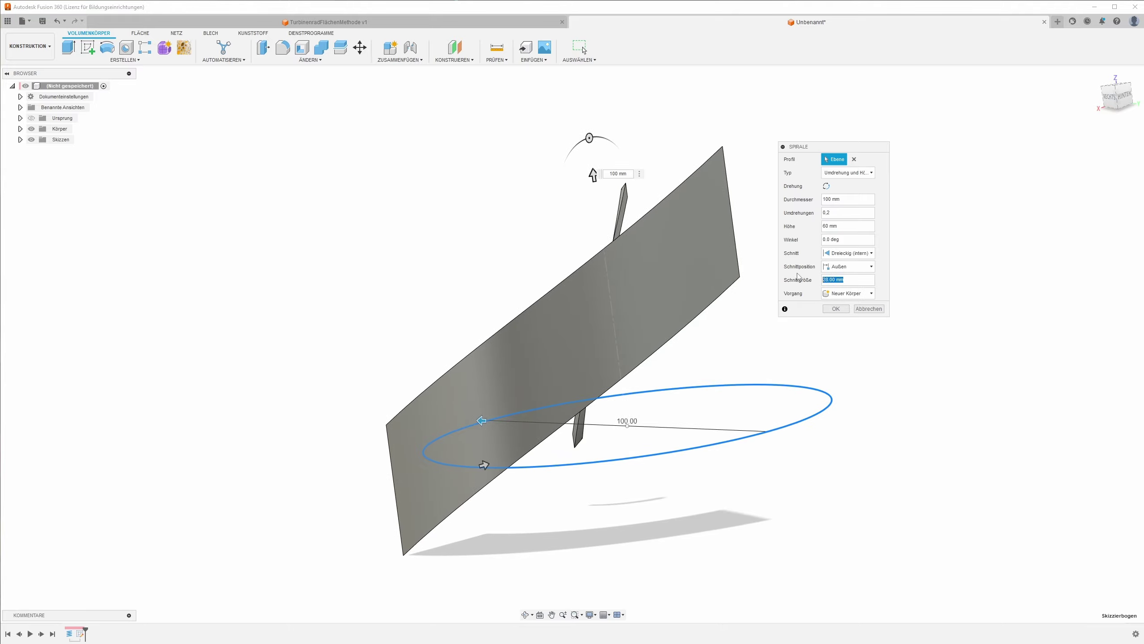
{"action": "type", "text": "3"}
{"action": "mouse_move", "coordinate": [684, 352]}
{"action": "middle_mouse_down", "text": "shift"}
{"action": "mouse_move", "coordinate": [648, 379]}
{"action": "mouse_move", "coordinate": [629, 326]}
{"action": "mouse_move", "coordinate": [721, 315]}
{"action": "middle_mouse_up", "text": "shift"}
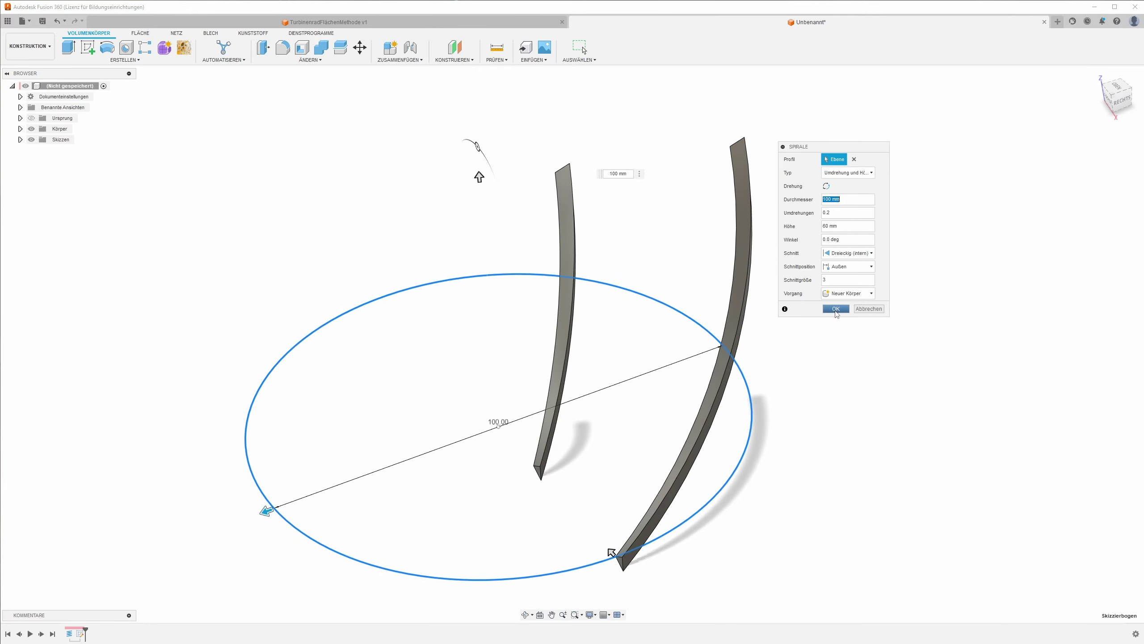
{"action": "left_click", "coordinate": [836, 310]}
{"action": "middle_click_drag", "start_coordinate": [851, 312], "coordinate": [774, 322], "text": "shift"}
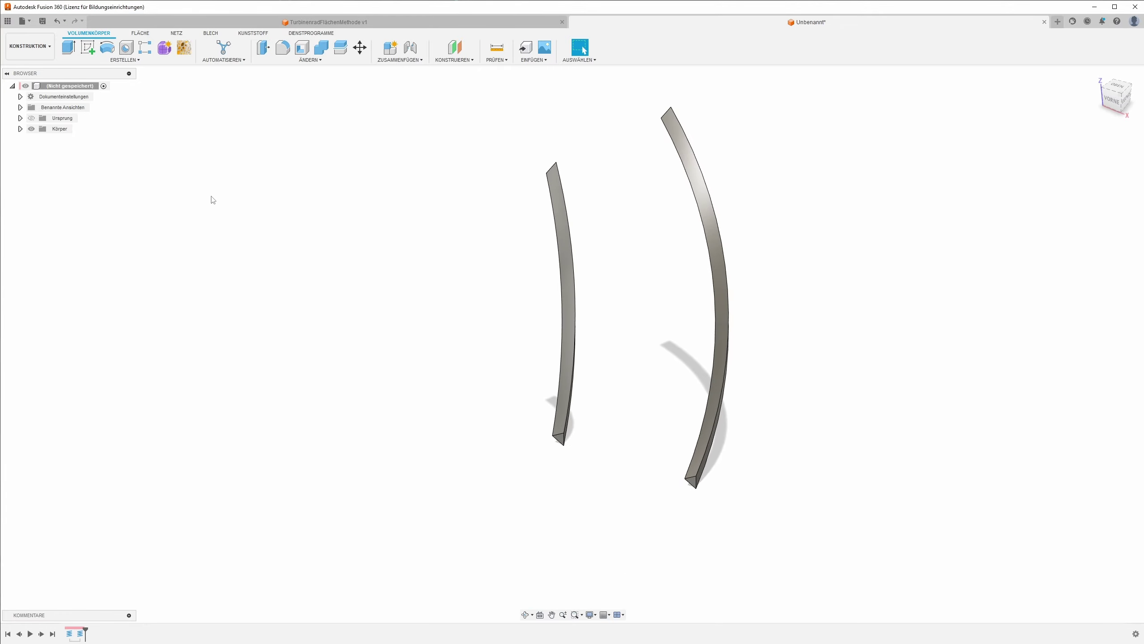
Step: Create a sketch on the XY origin plane and start Include 3D Geometry
{"action": "left_click", "coordinate": [88, 47]}
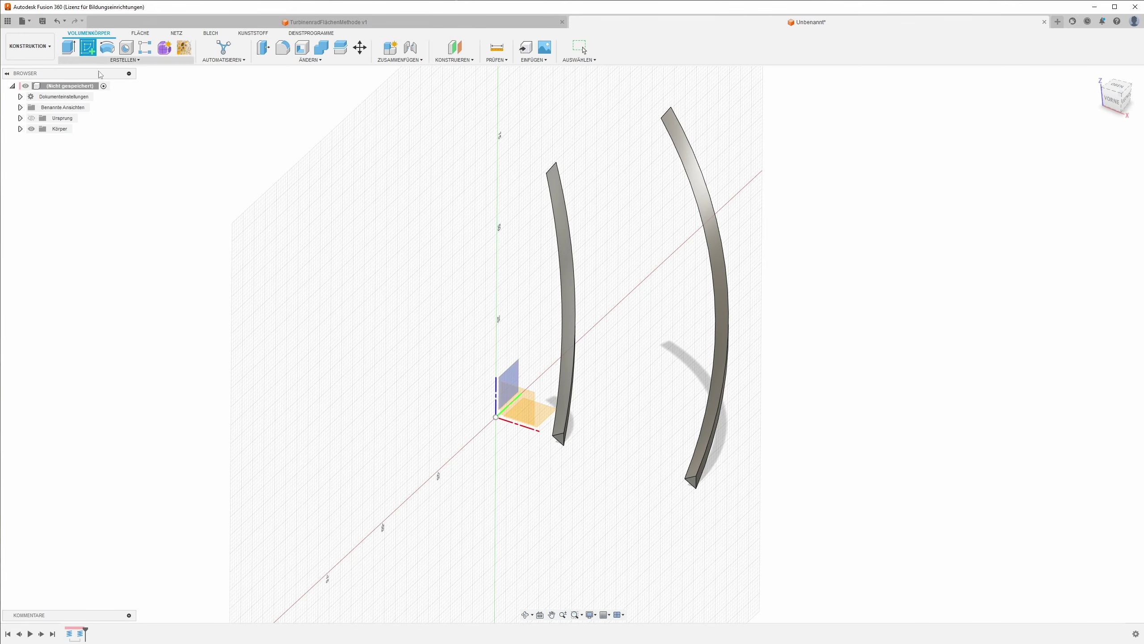
{"action": "left_click", "coordinate": [539, 378]}
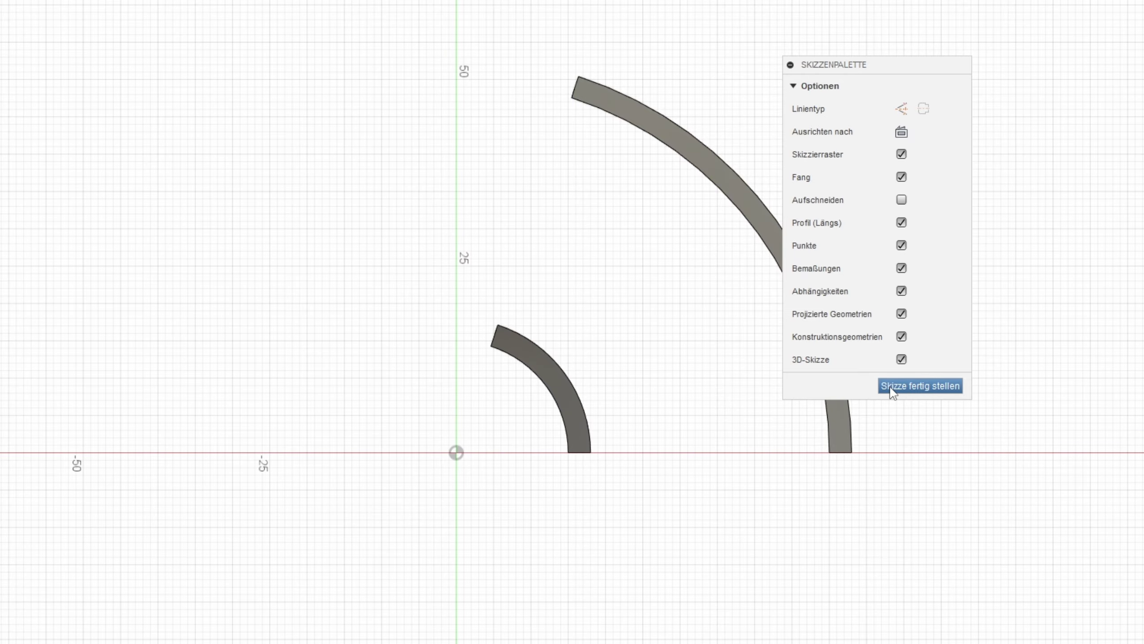
{"action": "left_click", "coordinate": [112, 60]}
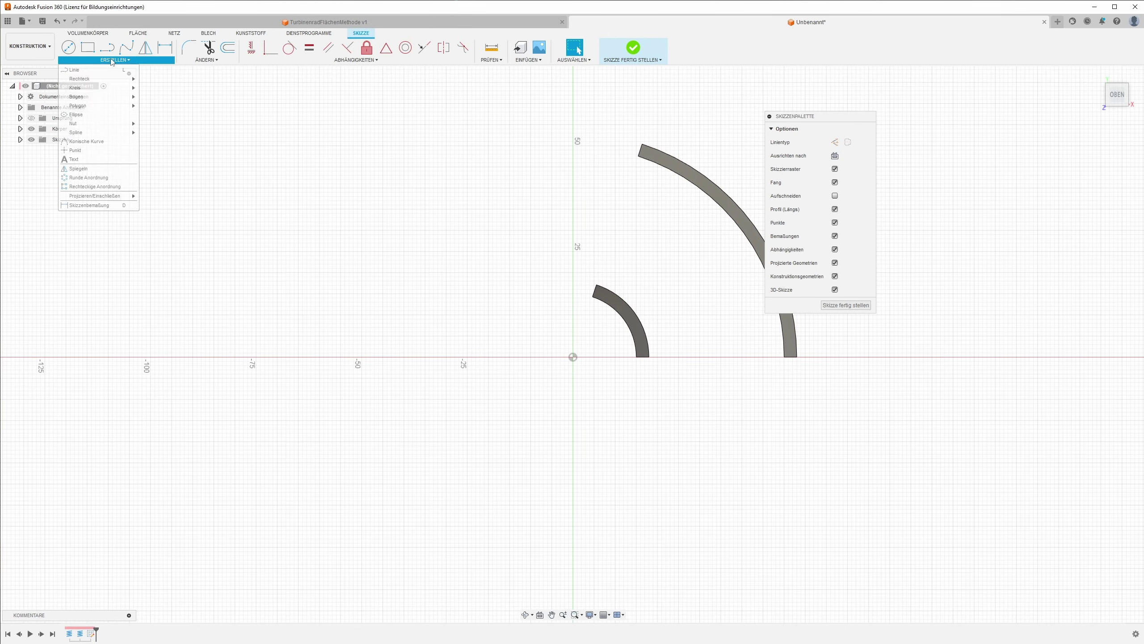
{"action": "mouse_move", "coordinate": [157, 307]}
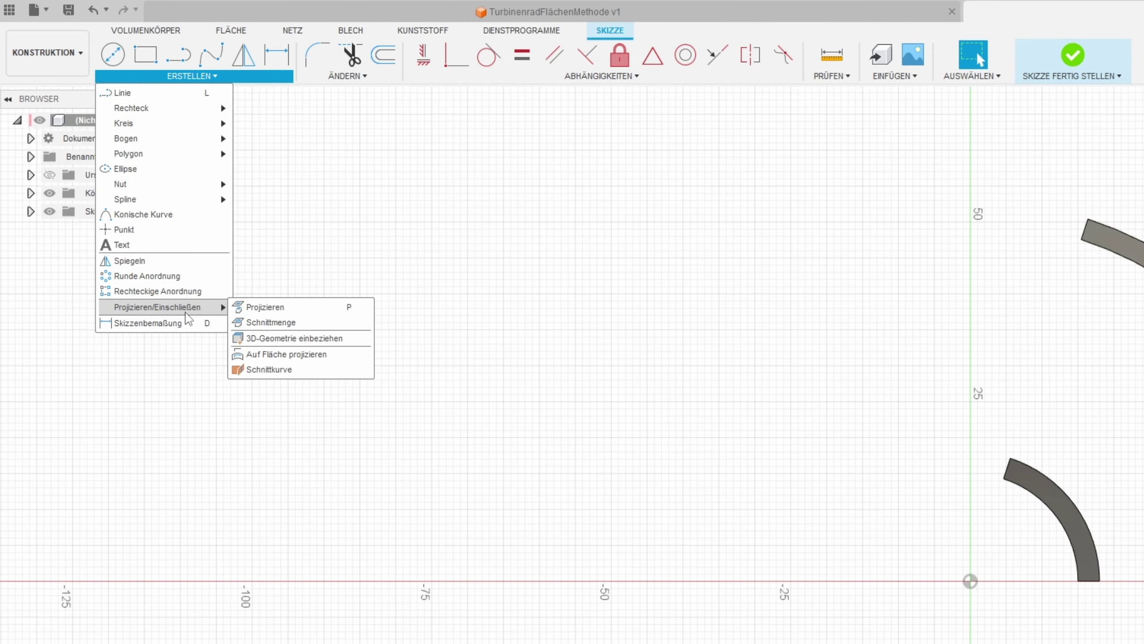
{"action": "left_click", "coordinate": [270, 338]}
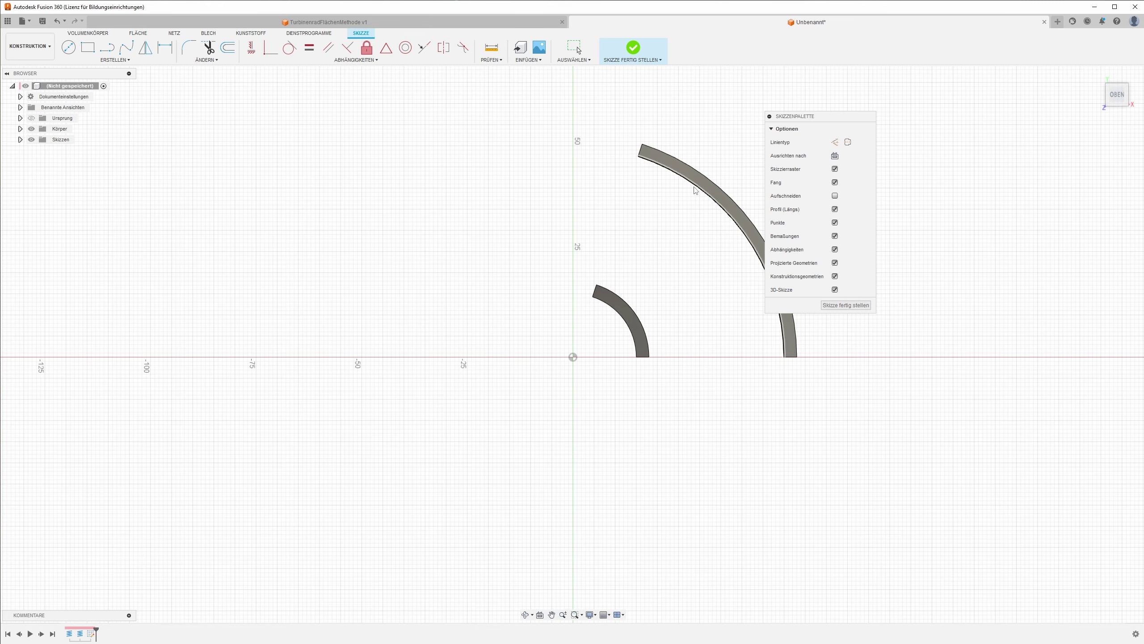
{"action": "mouse_move", "coordinate": [1117, 94]}
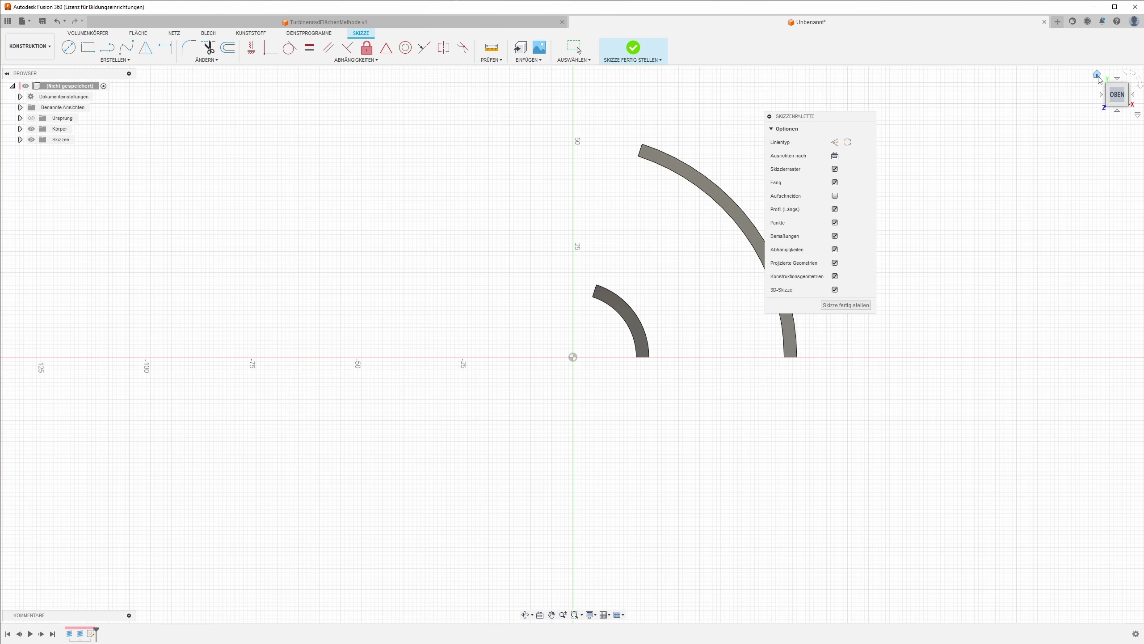
{"action": "left_click", "coordinate": [1097, 75]}
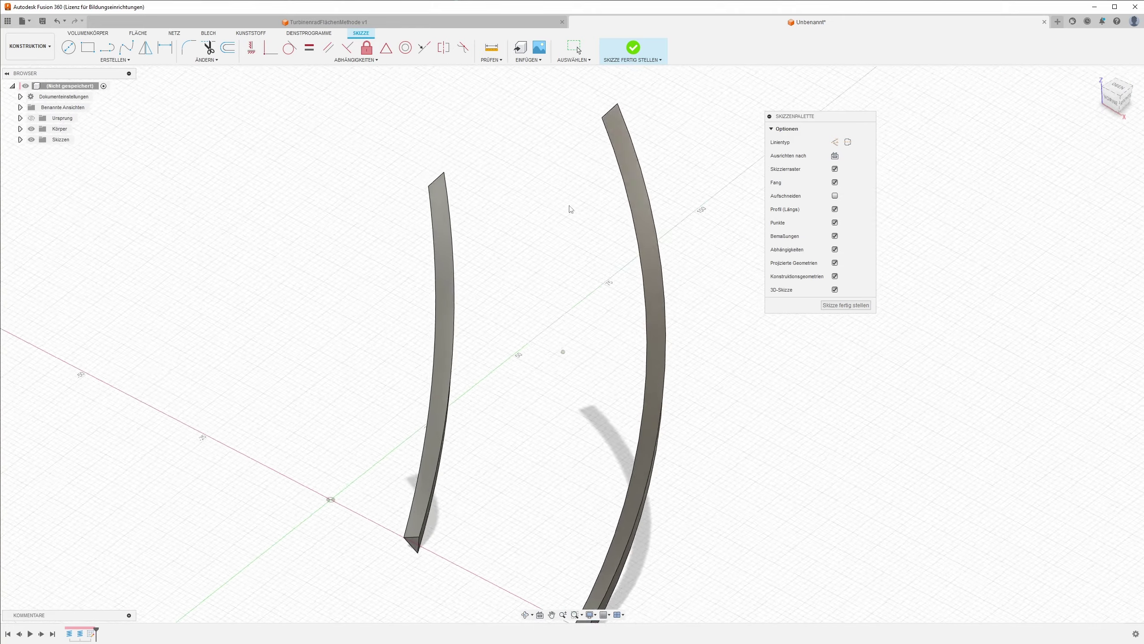
{"action": "mouse_move", "coordinate": [586, 271]}
{"action": "middle_mouse_down", "text": "shift"}
{"action": "mouse_move", "coordinate": [579, 202]}
{"action": "mouse_move", "coordinate": [558, 306]}
{"action": "mouse_move", "coordinate": [503, 371]}
{"action": "mouse_move", "coordinate": [384, 608]}
{"action": "middle_mouse_up", "text": "shift"}
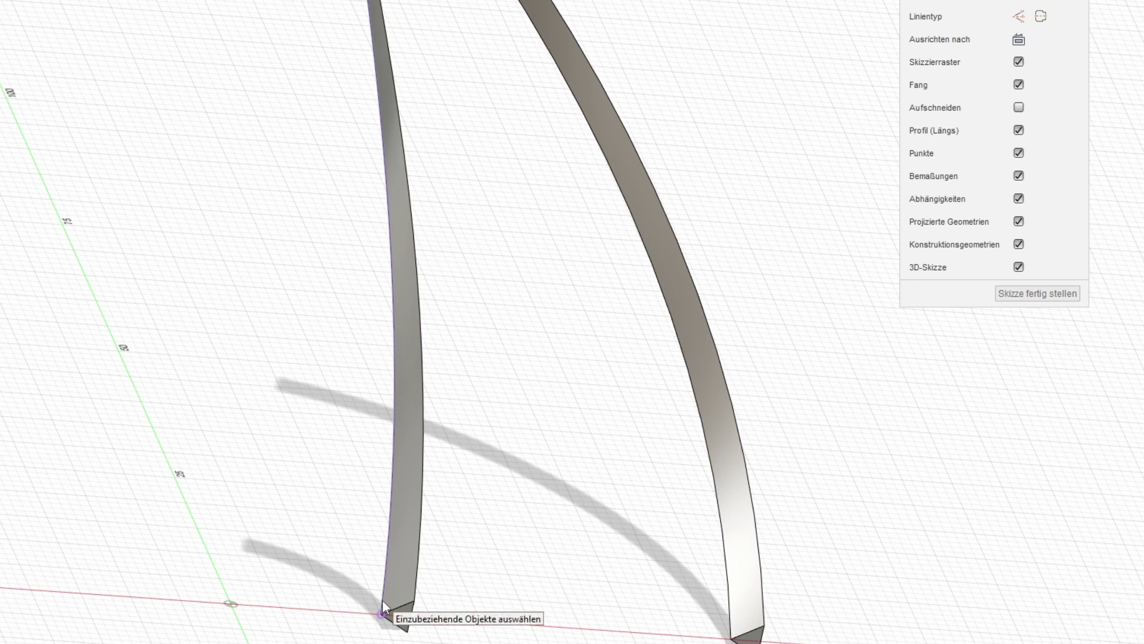
Step: Include the left and right blade spline edges, then hide the Körper folder
{"action": "left_click", "coordinate": [382, 601]}
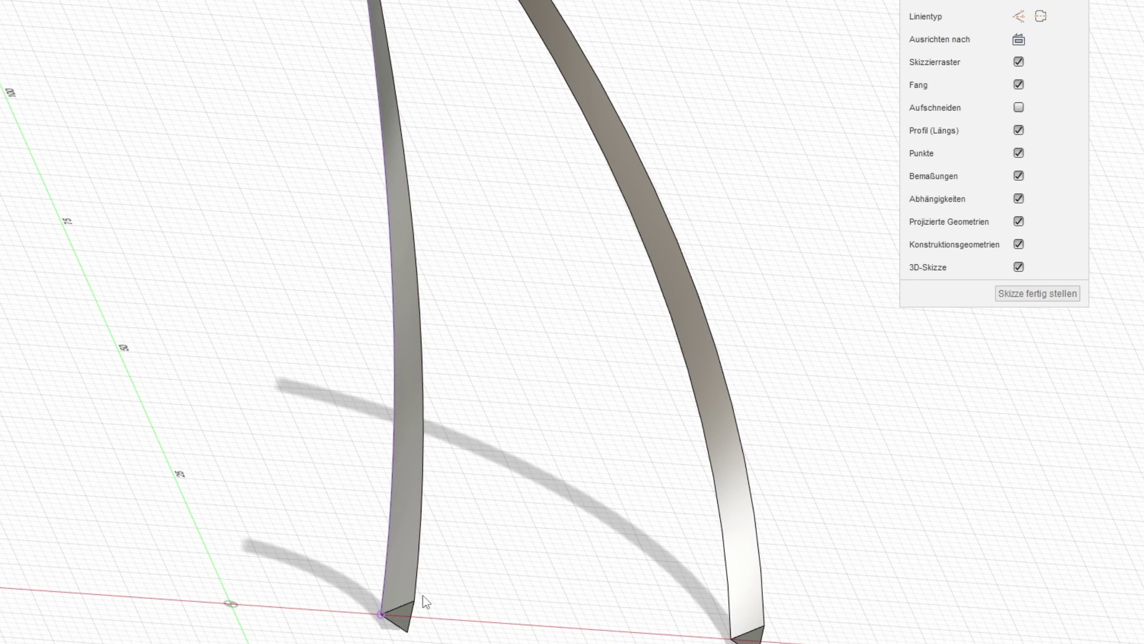
{"action": "left_click", "coordinate": [726, 544]}
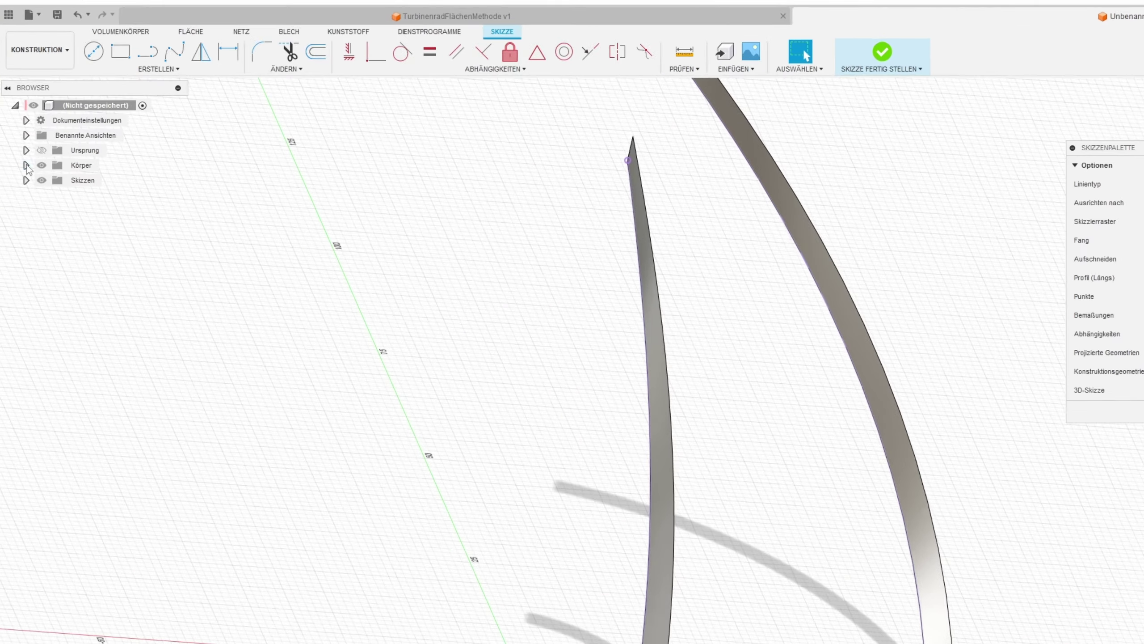
{"action": "left_click", "coordinate": [20, 128]}
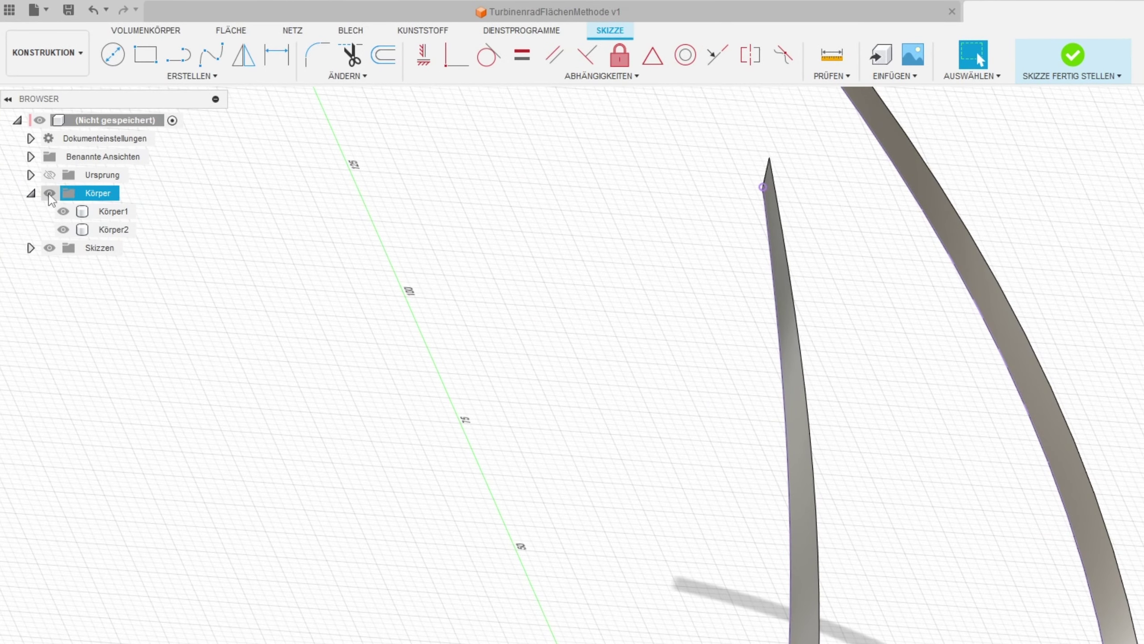
{"action": "left_click", "coordinate": [49, 194]}
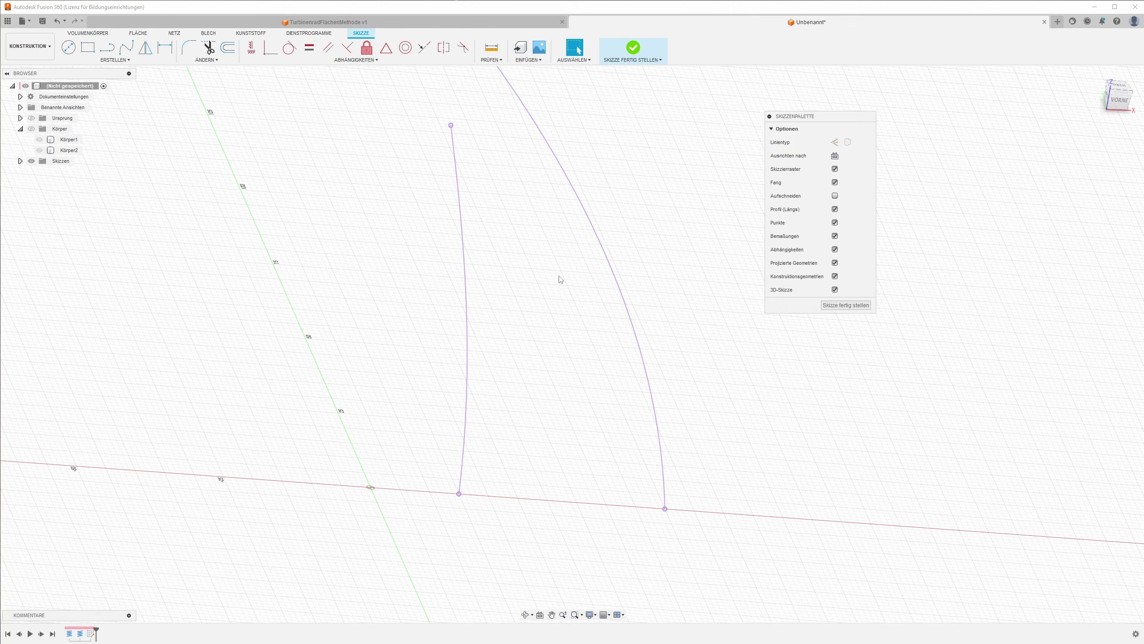
{"action": "middle_click_drag", "start_coordinate": [678, 386], "coordinate": [645, 482], "text": "shift"}
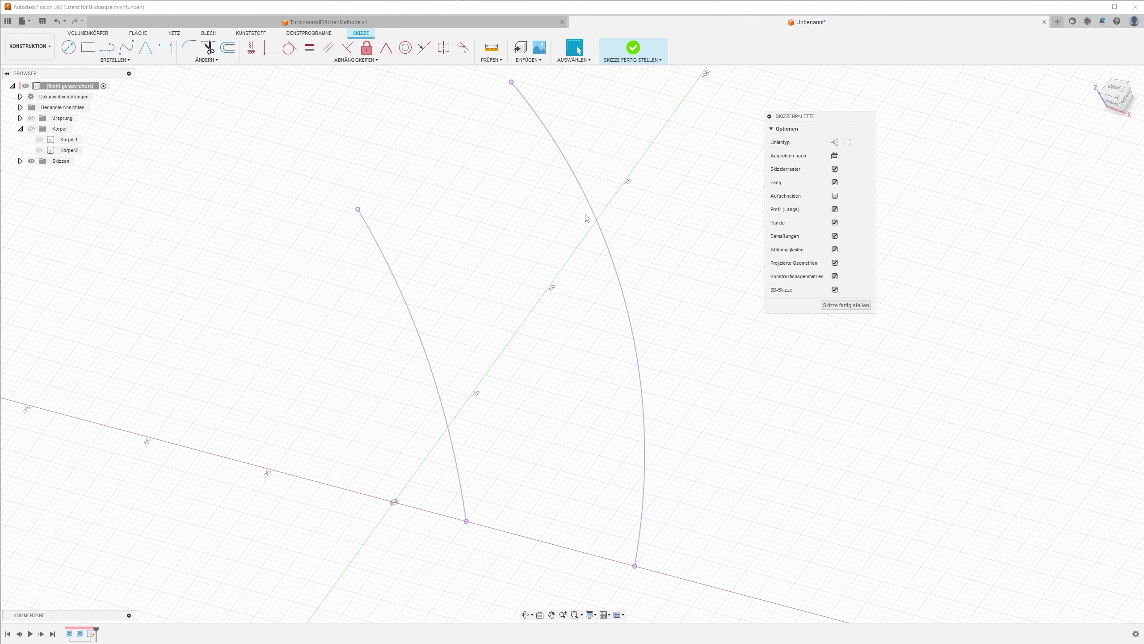
{"action": "middle_click_drag", "start_coordinate": [595, 262], "coordinate": [409, 270], "text": "shift"}
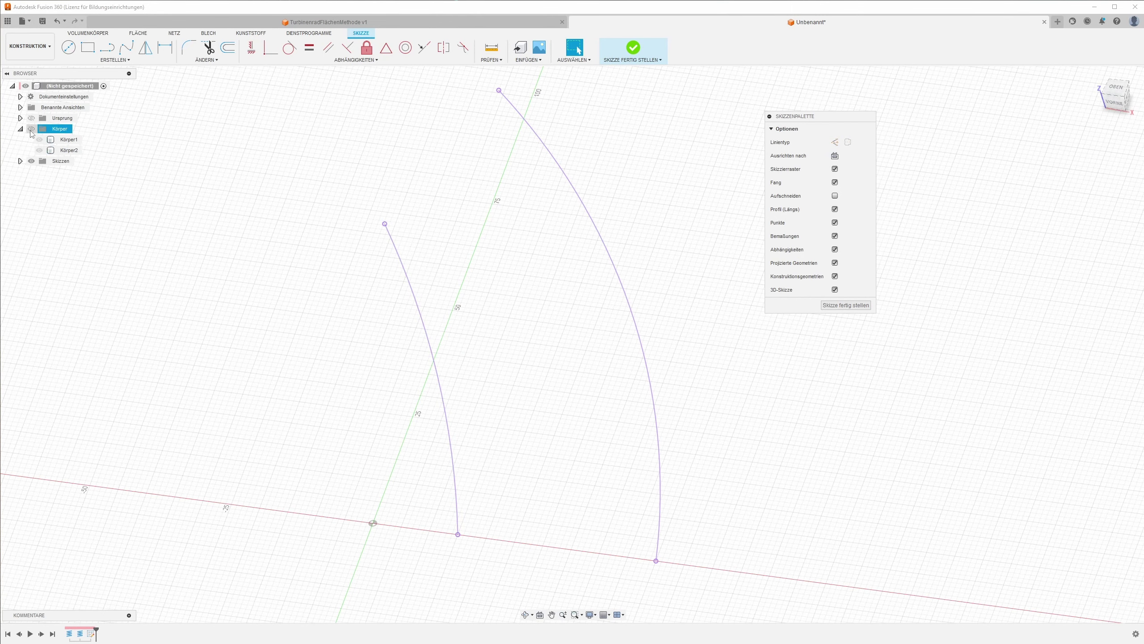
{"action": "left_click", "coordinate": [32, 128]}
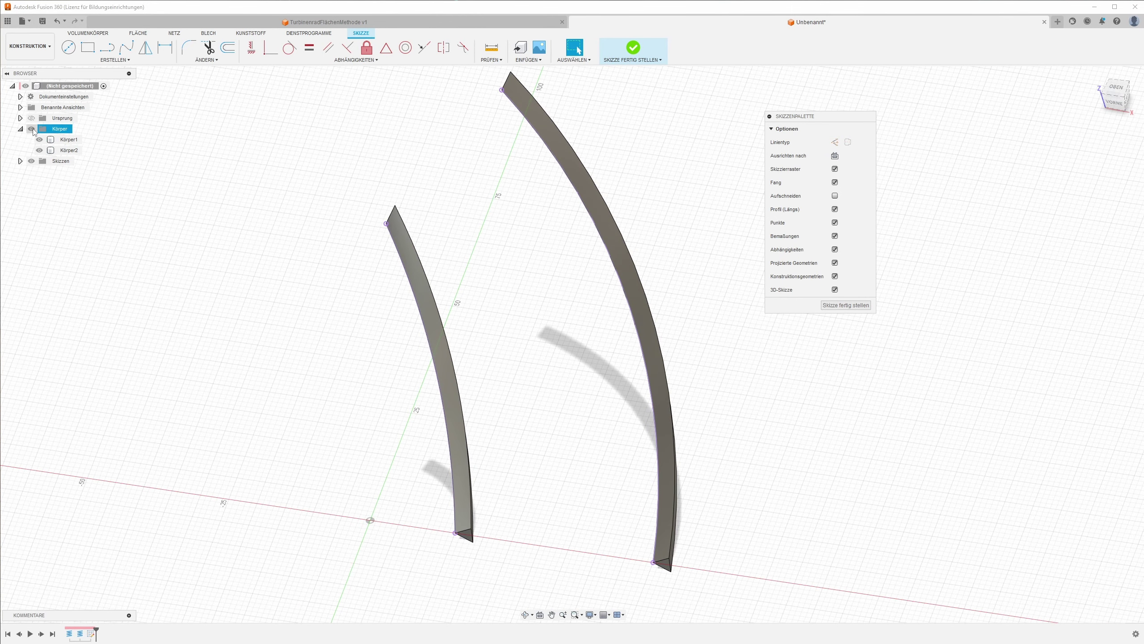
{"action": "left_click", "coordinate": [31, 129]}
{"action": "mouse_move", "coordinate": [496, 293]}
{"action": "middle_mouse_down", "text": "shift"}
{"action": "mouse_move", "coordinate": [466, 299]}
{"action": "mouse_move", "coordinate": [432, 280]}
{"action": "middle_mouse_up", "text": "shift"}
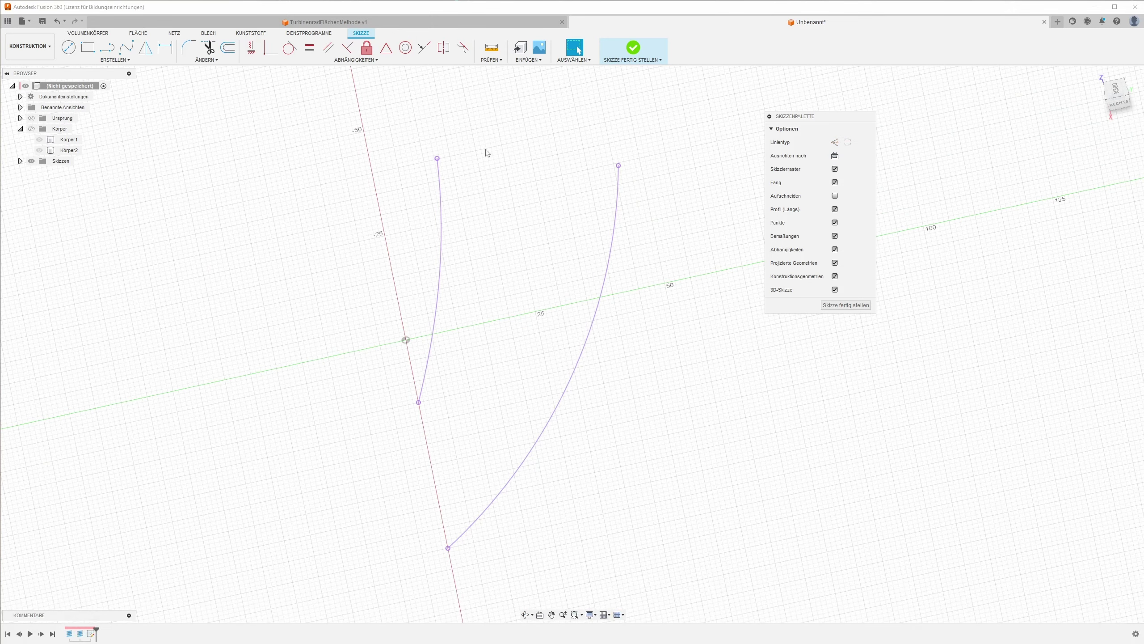
Step: Draw a spline joining one pair of edge-curve endpoints
{"action": "left_click", "coordinate": [122, 52]}
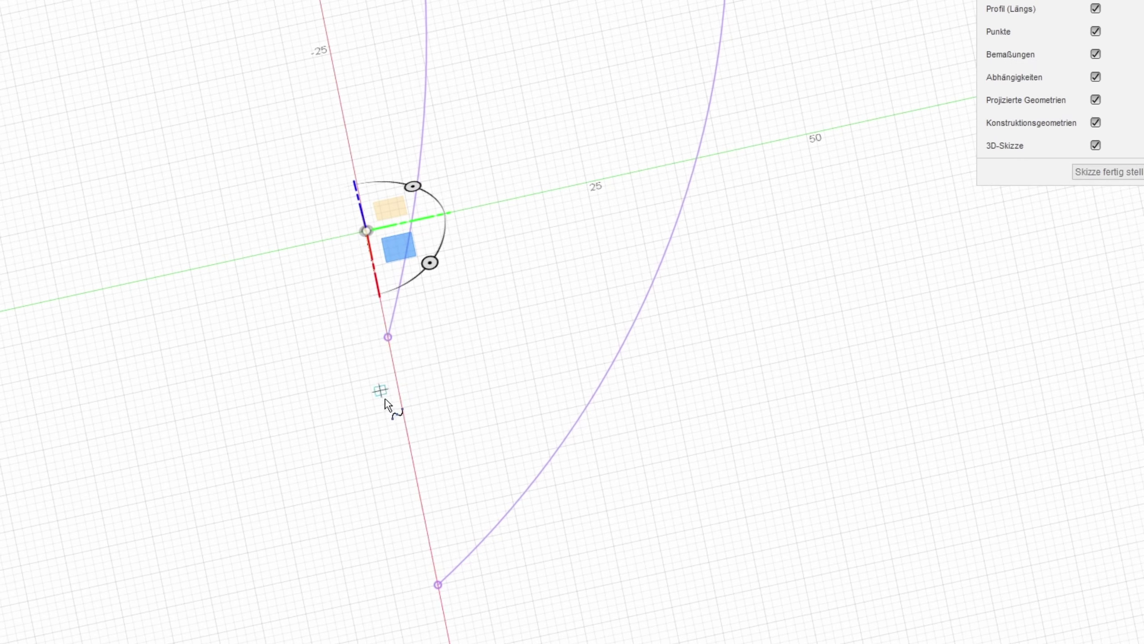
{"action": "left_click", "coordinate": [392, 343]}
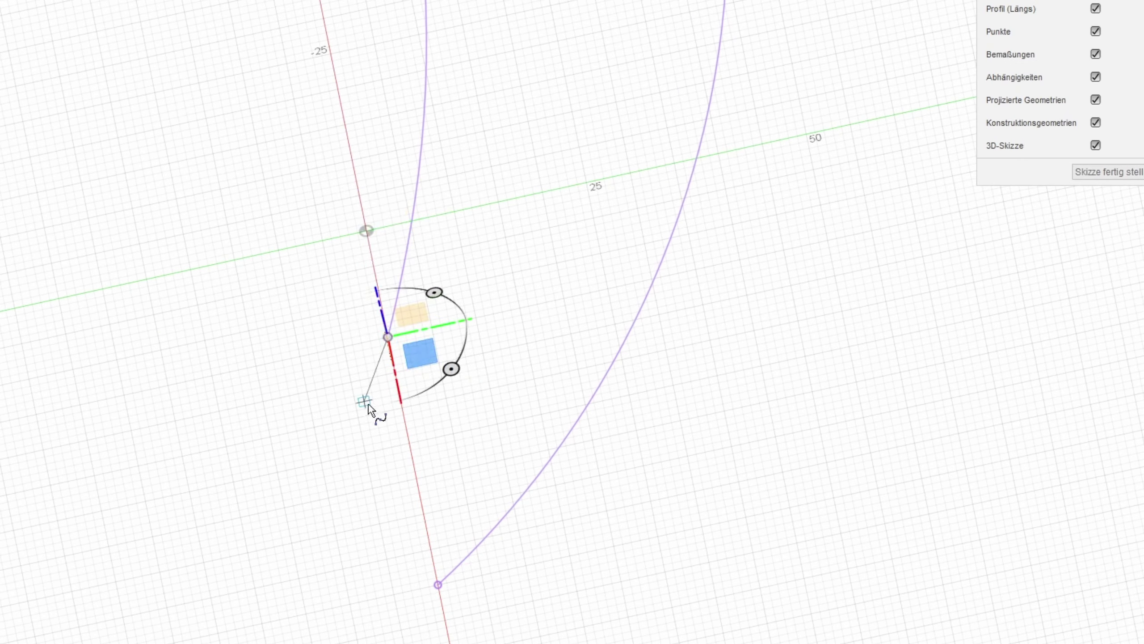
{"action": "left_click", "coordinate": [437, 584]}
{"action": "left_click", "coordinate": [439, 564]}
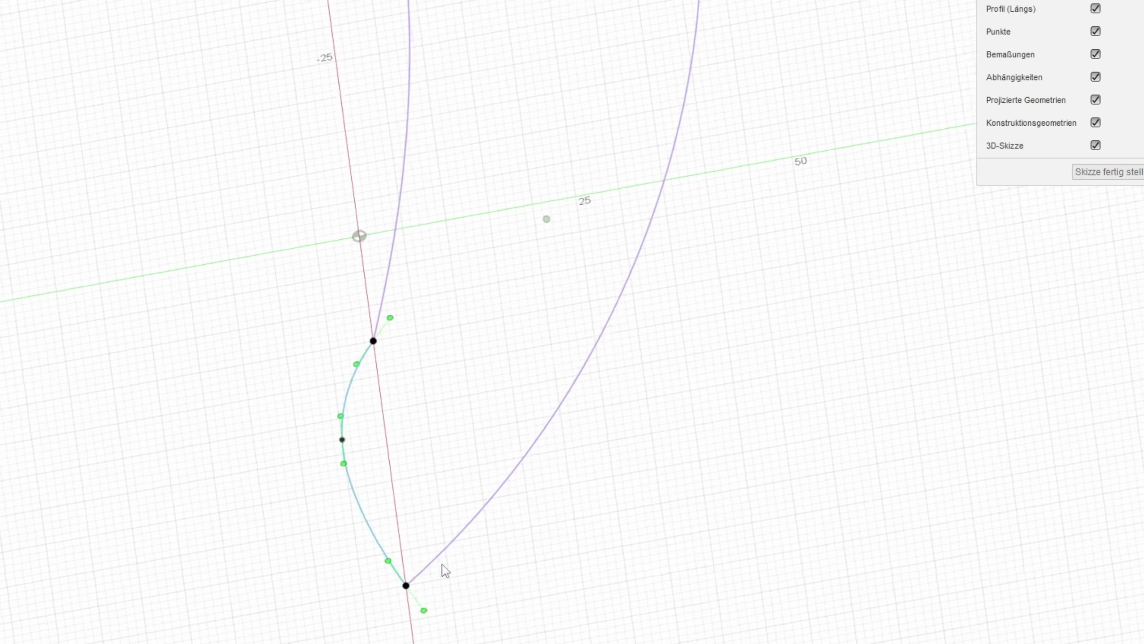
{"action": "middle_click_drag", "start_coordinate": [442, 569], "coordinate": [294, 404], "text": "shift"}
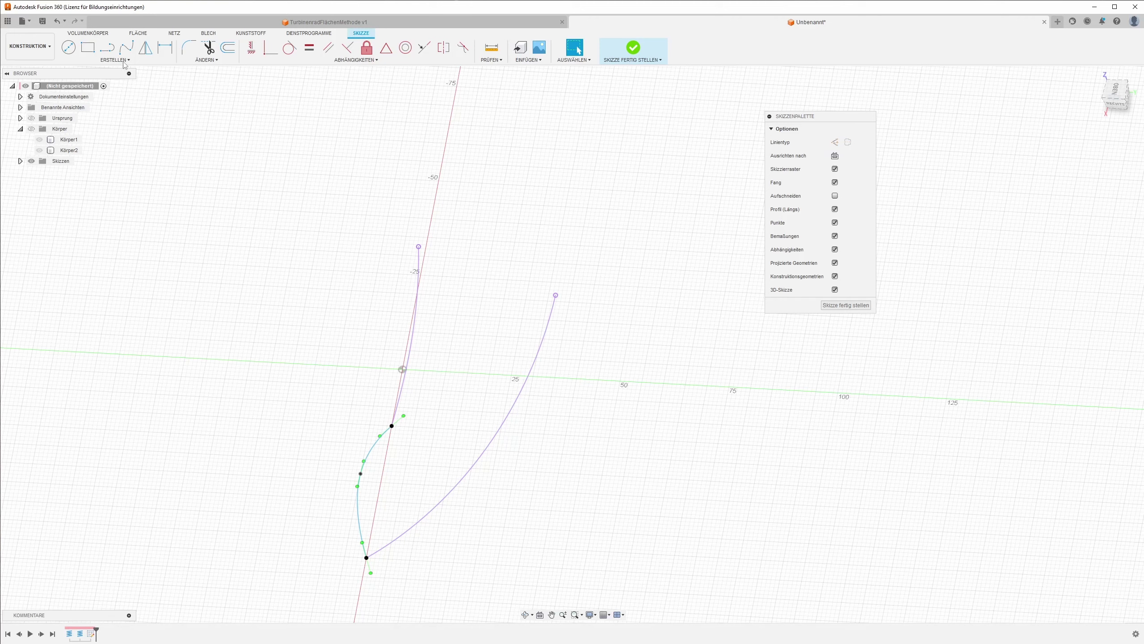
Step: Draw a second spline joining the other endpoints, then select both splines
{"action": "left_click", "coordinate": [126, 47]}
{"action": "mouse_move", "coordinate": [378, 255]}
{"action": "middle_mouse_down", "text": "shift"}
{"action": "mouse_move", "coordinate": [425, 279]}
{"action": "mouse_move", "coordinate": [408, 389]}
{"action": "middle_mouse_up", "text": "shift"}
{"action": "left_click", "coordinate": [408, 392]}
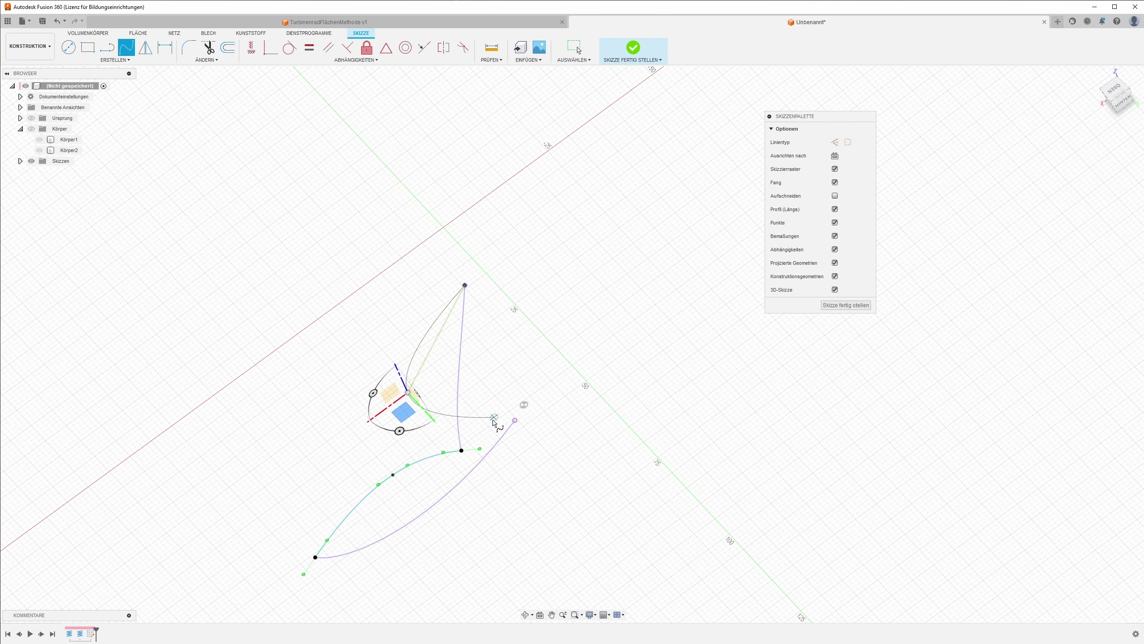
{"action": "left_click", "coordinate": [514, 420]}
{"action": "key", "text": "Escape"}
{"action": "middle_click_drag", "start_coordinate": [516, 425], "coordinate": [484, 399], "text": "shift"}
{"action": "left_click", "coordinate": [463, 394]}
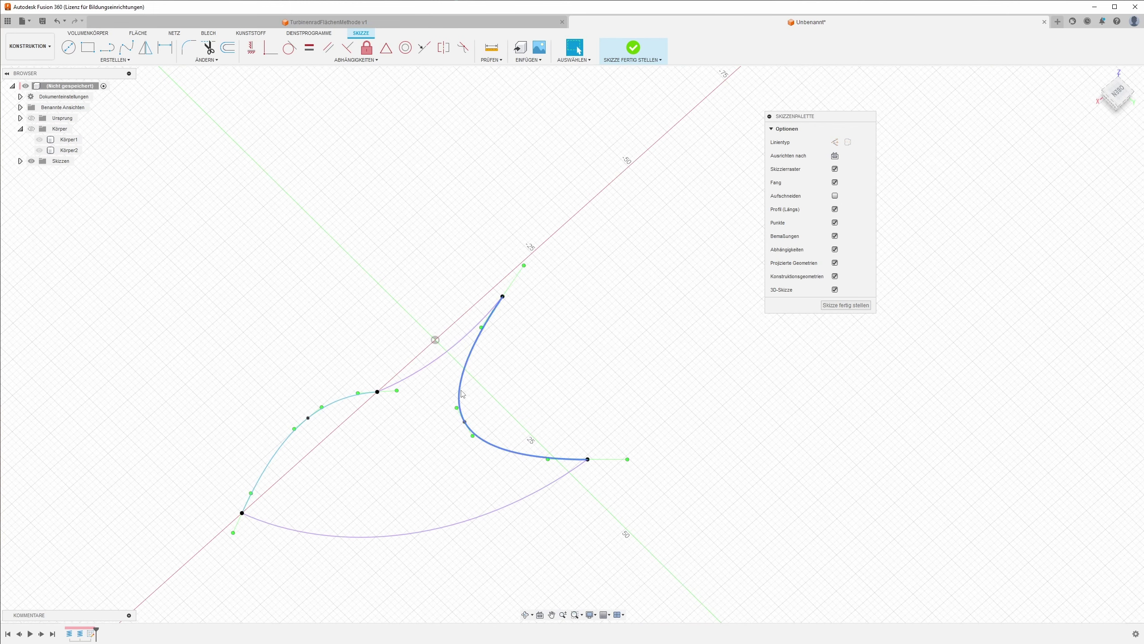
{"action": "left_click", "coordinate": [341, 404]}
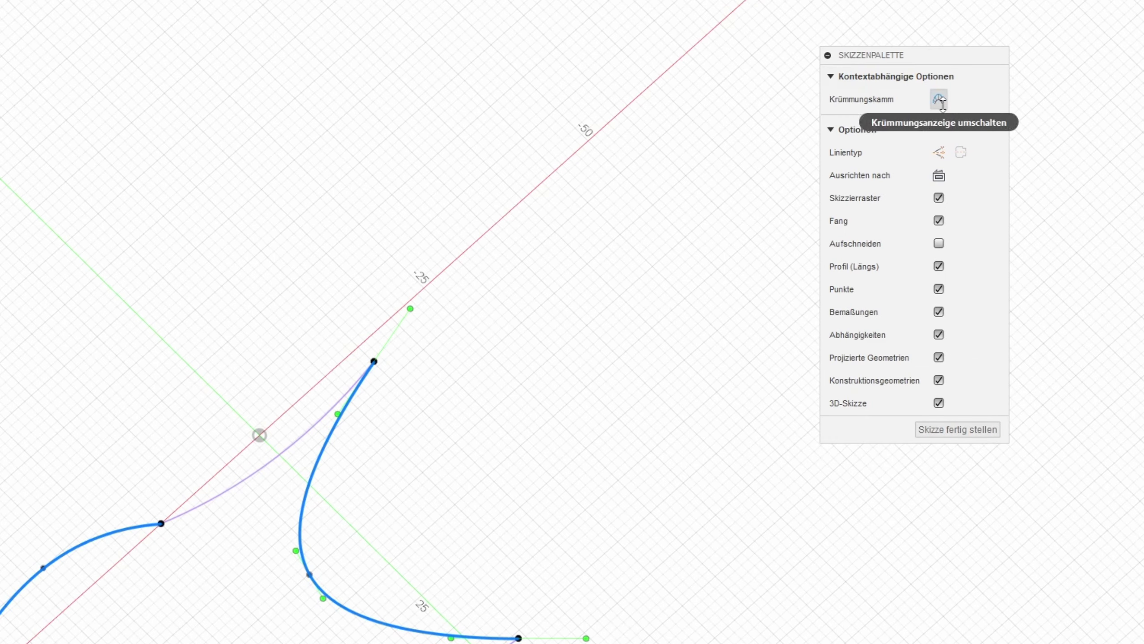
Step: Display curvature combs on both connecting splines
{"action": "left_click", "coordinate": [936, 96]}
{"action": "mouse_move", "coordinate": [748, 223]}
{"action": "middle_mouse_down", "text": "shift"}
{"action": "mouse_move", "coordinate": [577, 312]}
{"action": "mouse_move", "coordinate": [342, 477]}
{"action": "middle_mouse_up", "text": "shift"}
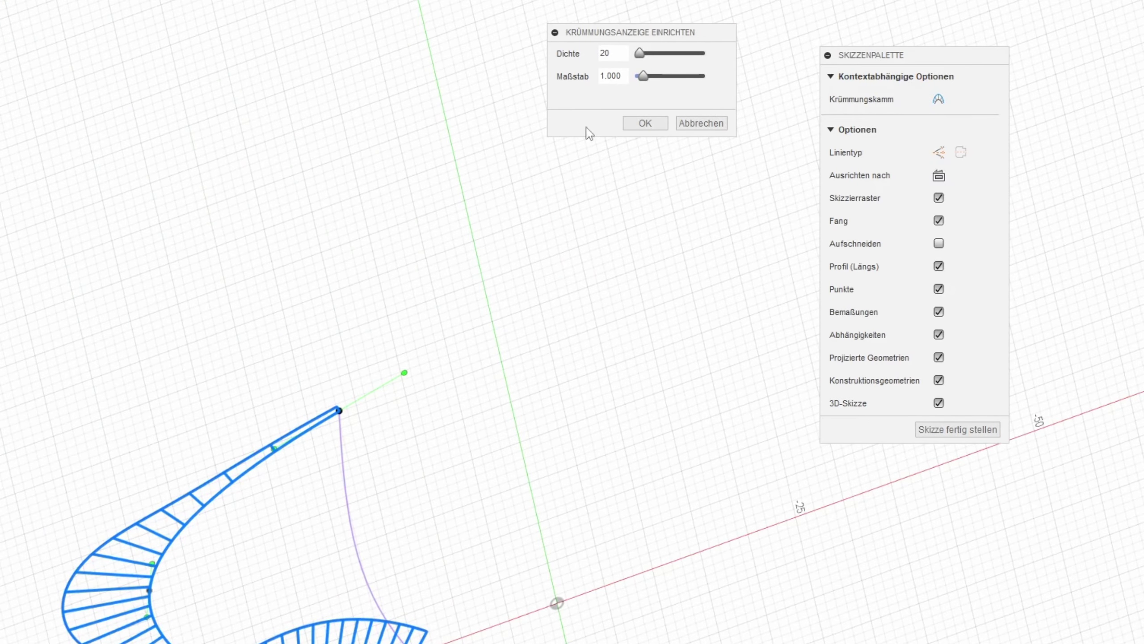
{"action": "left_click", "coordinate": [645, 123]}
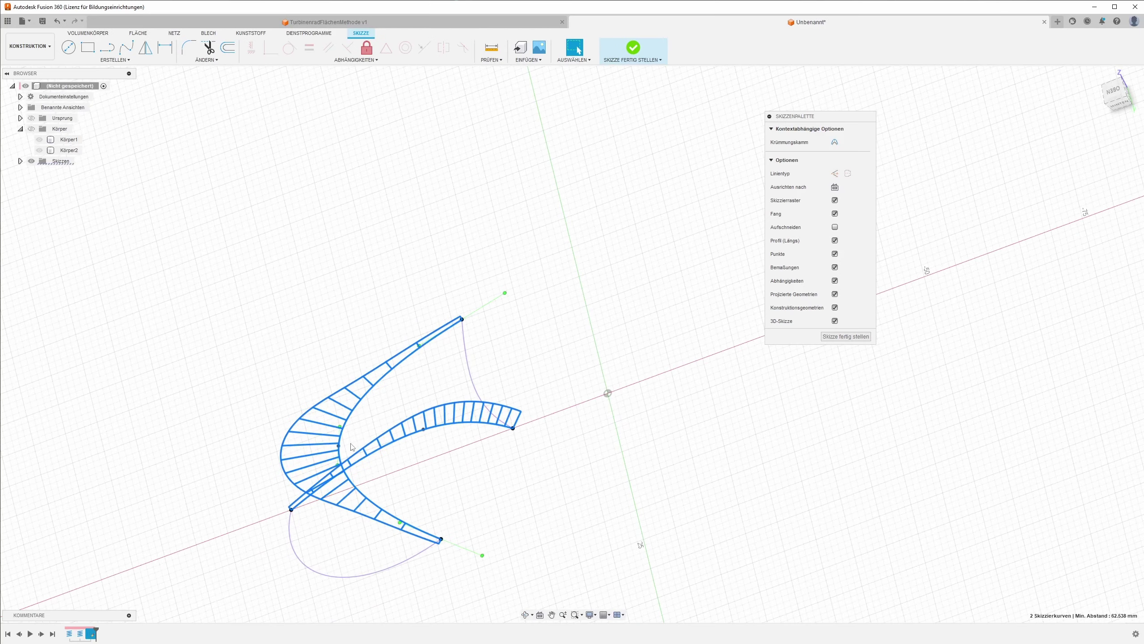
{"action": "key", "text": "Escape"}
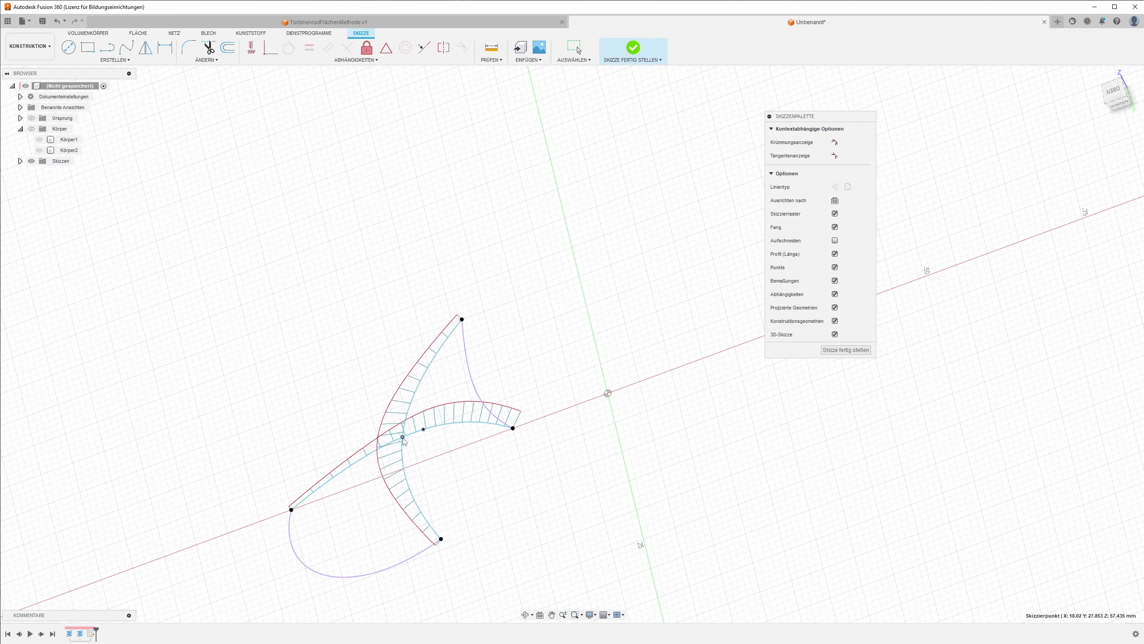
{"action": "mouse_move", "coordinate": [405, 441]}
{"action": "middle_mouse_down", "text": "shift"}
{"action": "mouse_move", "coordinate": [598, 466]}
{"action": "mouse_move", "coordinate": [621, 442]}
{"action": "middle_mouse_up", "text": "shift"}
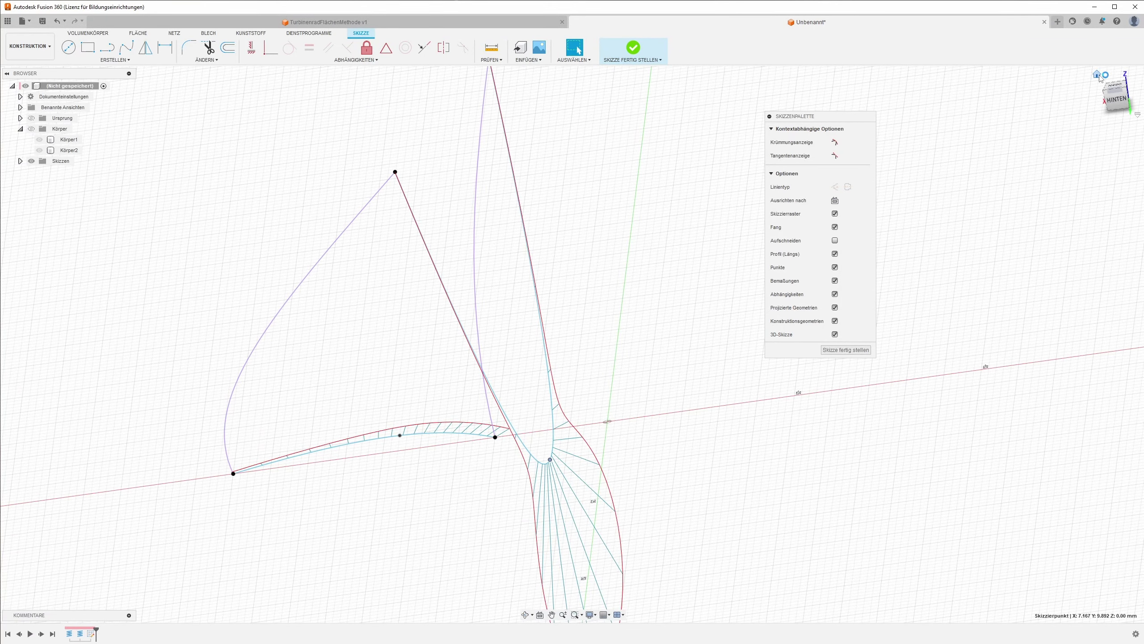
Step: Reshape the upper spline by dragging its fit point
{"action": "left_click", "coordinate": [1097, 75]}
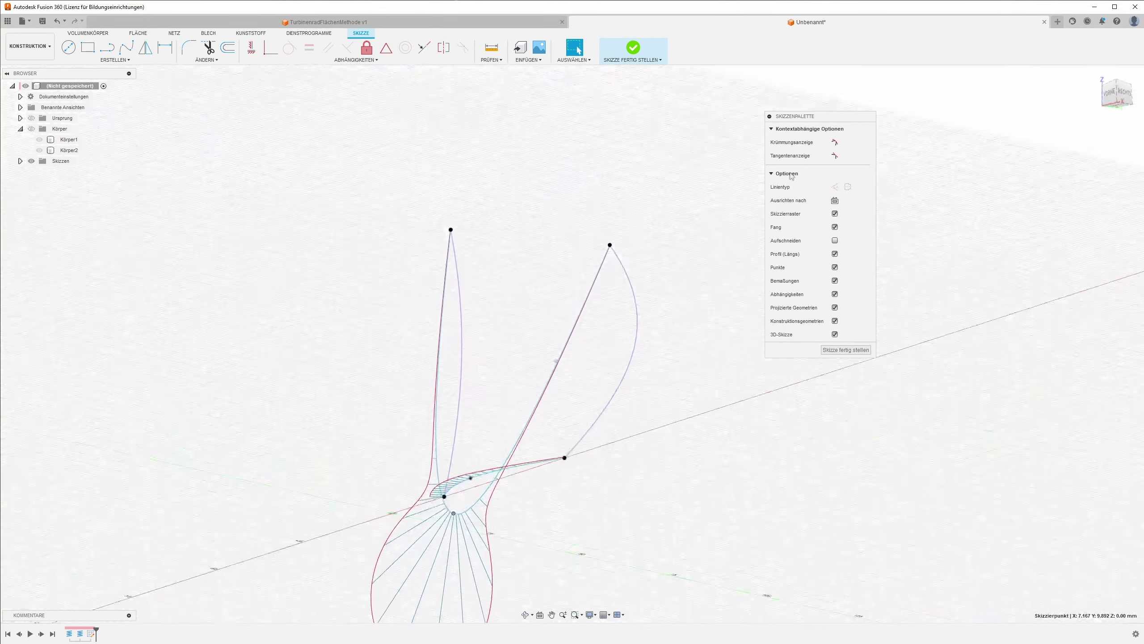
{"action": "middle_click_drag", "start_coordinate": [730, 211], "coordinate": [592, 302], "text": "shift"}
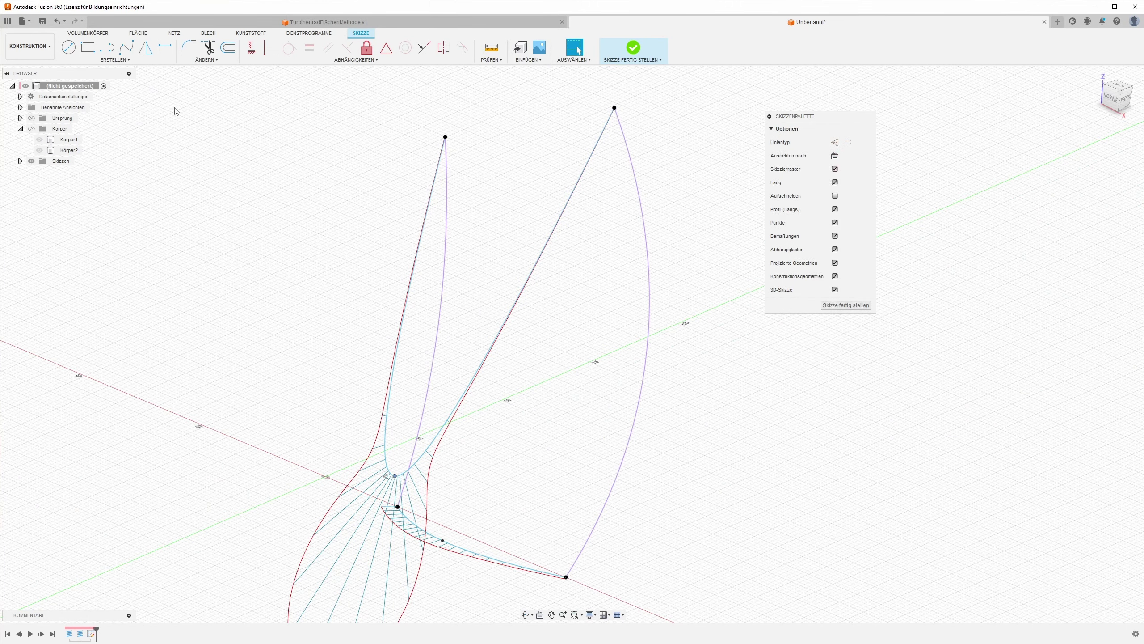
{"action": "mouse_move", "coordinate": [175, 111]}
{"action": "middle_mouse_down", "text": "shift"}
{"action": "mouse_move", "coordinate": [287, 98]}
{"action": "mouse_move", "coordinate": [463, 146]}
{"action": "mouse_move", "coordinate": [524, 187]}
{"action": "middle_mouse_up", "text": "shift"}
{"action": "left_click", "coordinate": [543, 217]}
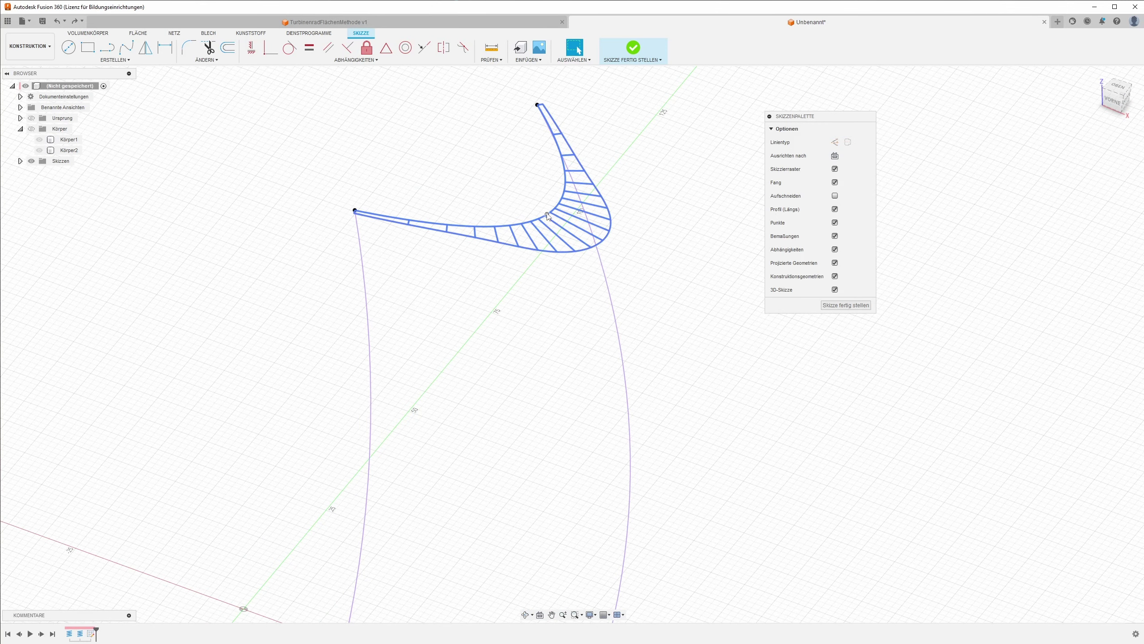
{"action": "left_click_drag", "start_coordinate": [548, 216], "coordinate": [493, 179]}
{"action": "middle_click_drag", "start_coordinate": [494, 180], "coordinate": [700, 305], "text": "shift"}
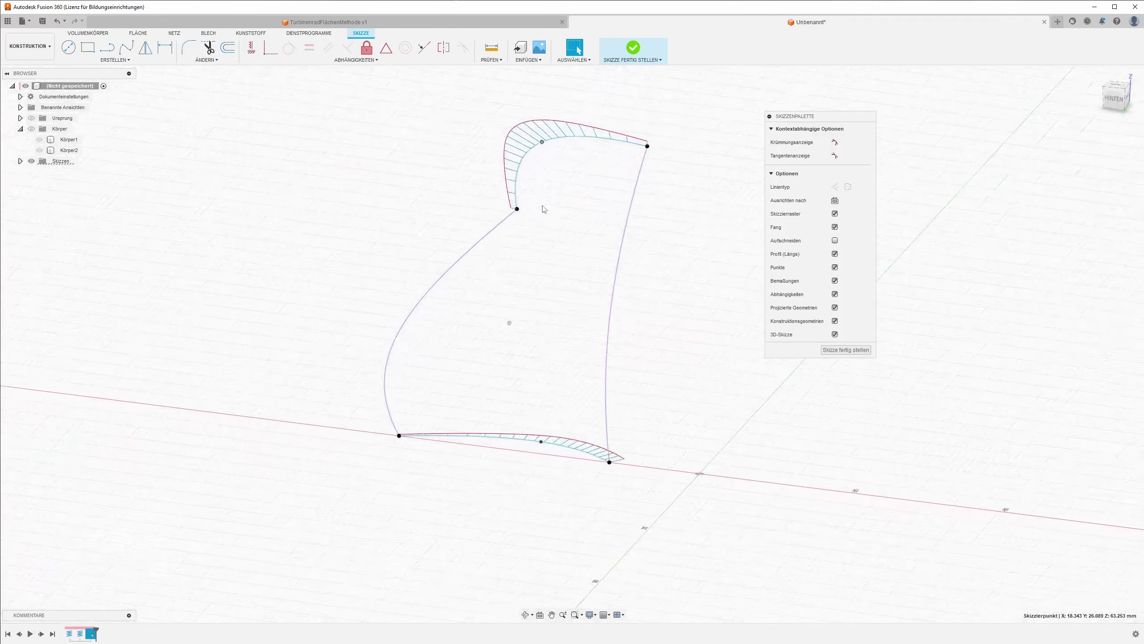
Step: Finish the sketch and start a FLÄCHE Erhebung with the lower blade curve as profile 1
{"action": "left_click", "coordinate": [844, 350]}
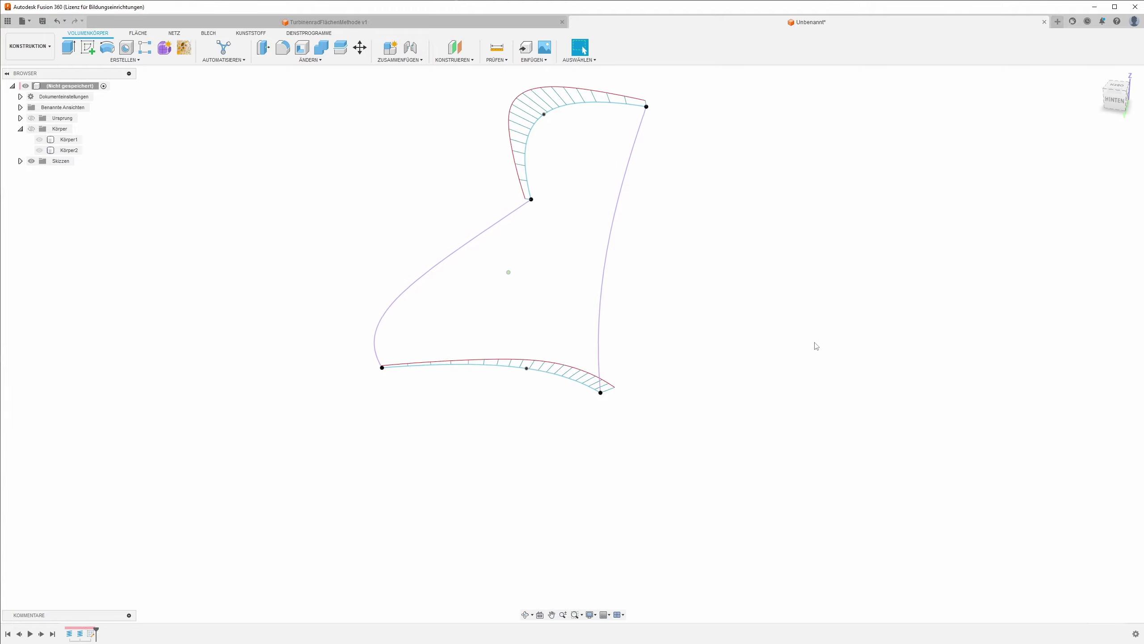
{"action": "mouse_move", "coordinate": [816, 345]}
{"action": "middle_mouse_down", "text": "shift"}
{"action": "mouse_move", "coordinate": [639, 269]}
{"action": "mouse_move", "coordinate": [545, 281]}
{"action": "middle_mouse_up", "text": "shift"}
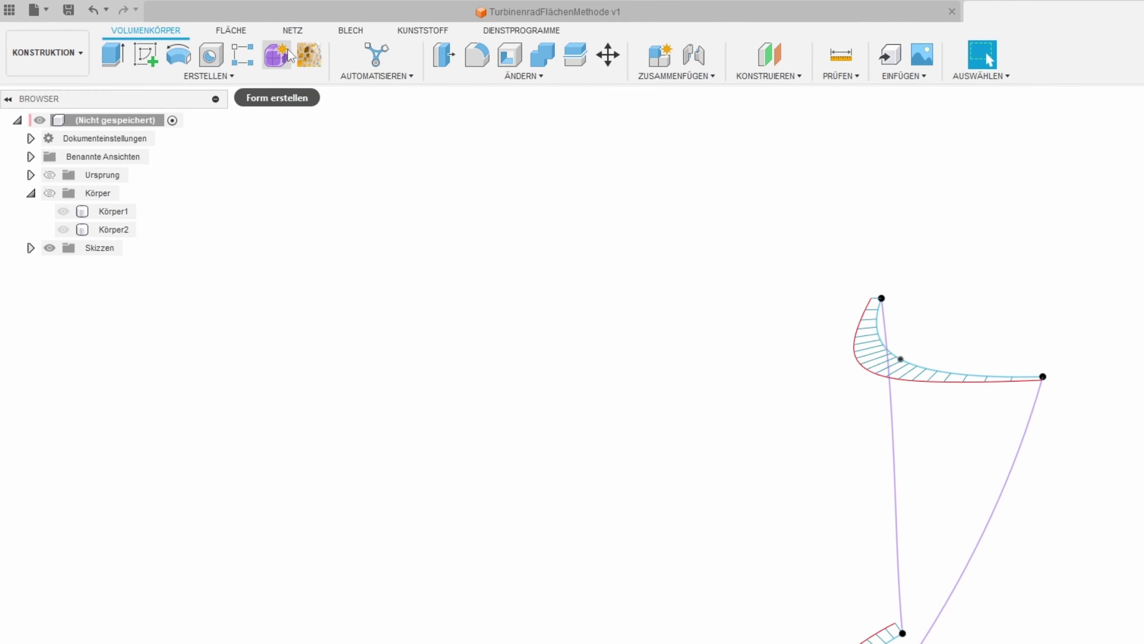
{"action": "left_click", "coordinate": [231, 31]}
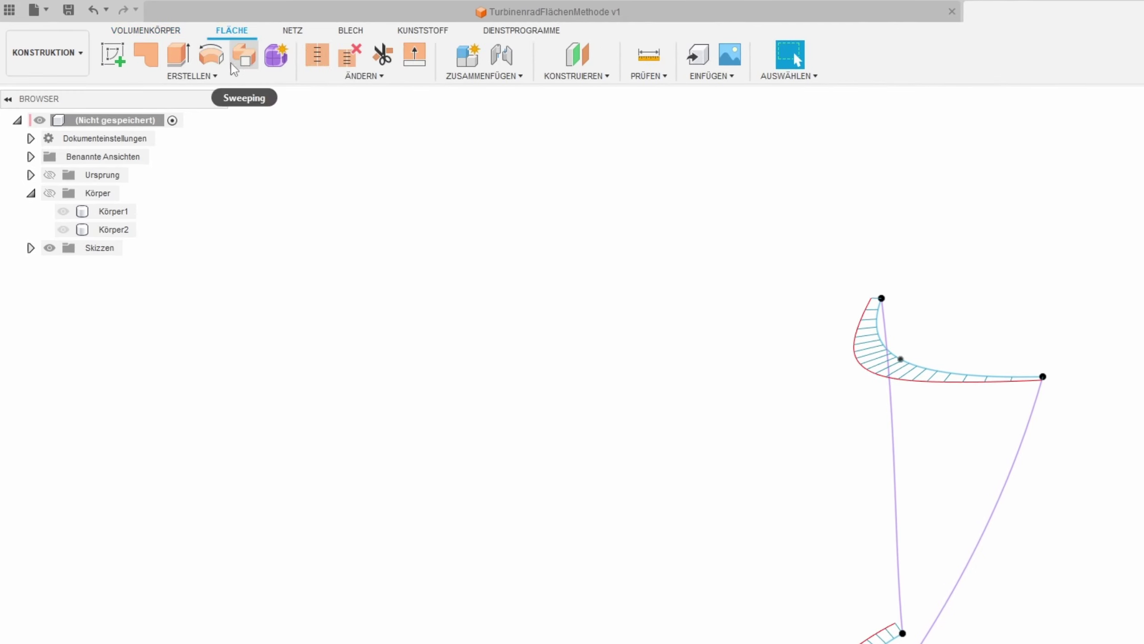
{"action": "left_click", "coordinate": [196, 75]}
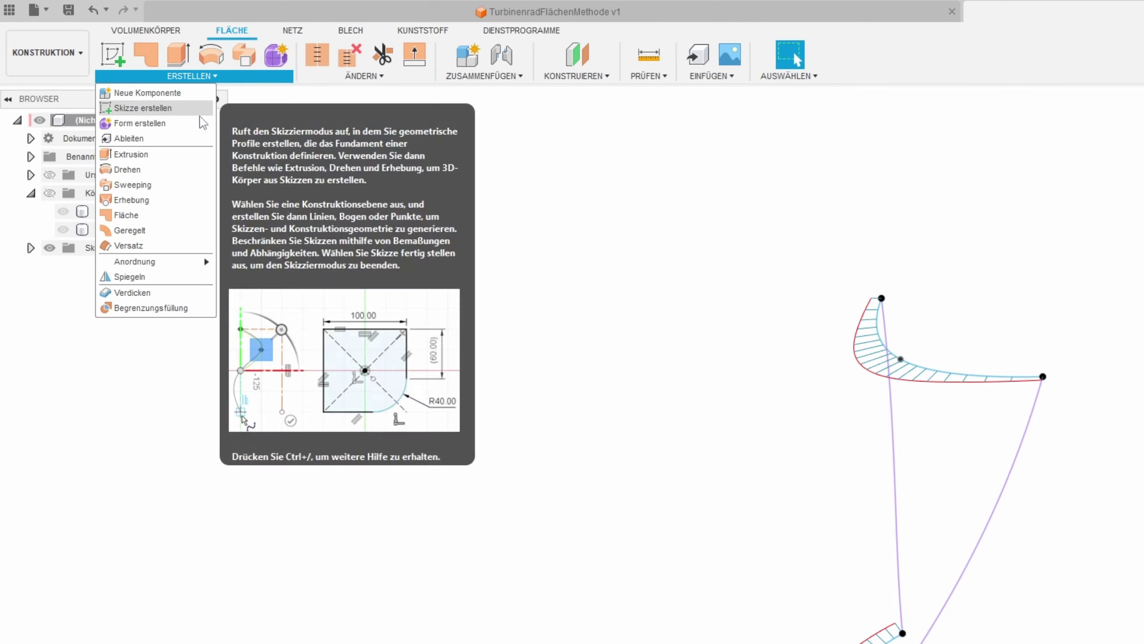
{"action": "left_click", "coordinate": [146, 205]}
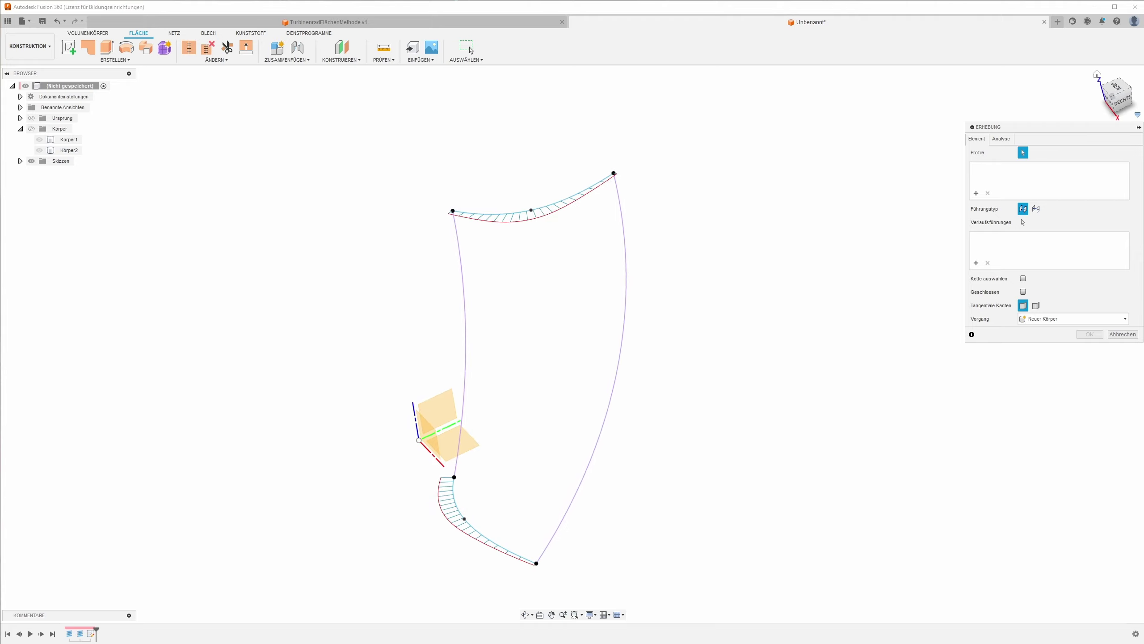
{"action": "left_click_drag", "start_coordinate": [1079, 129], "coordinate": [786, 194]}
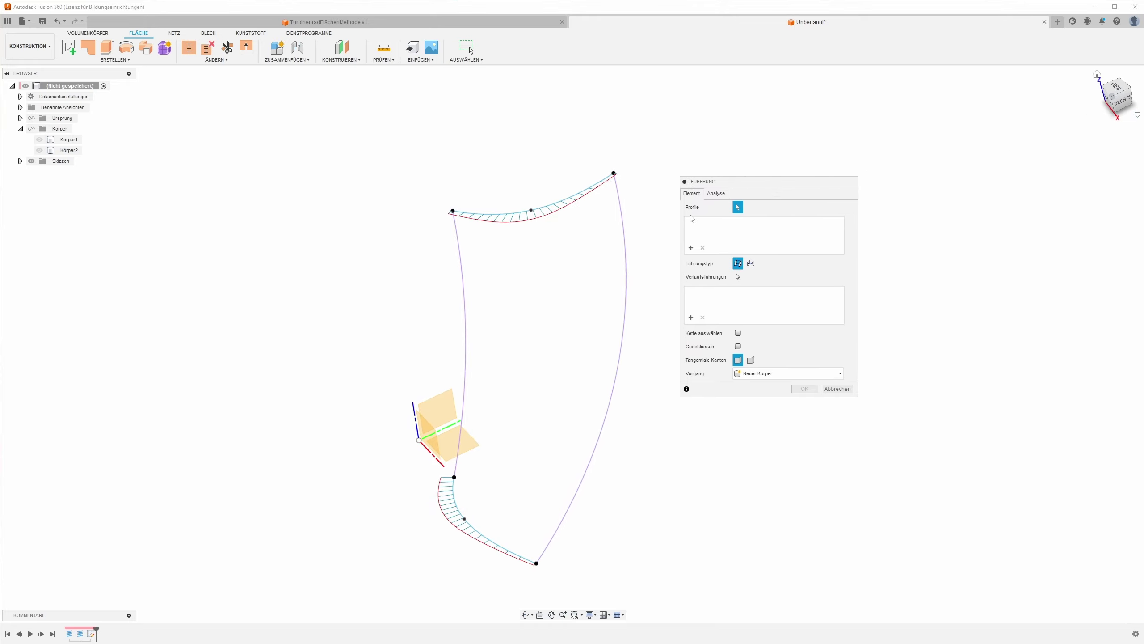
{"action": "middle_click_drag", "start_coordinate": [550, 346], "coordinate": [532, 382], "text": "shift"}
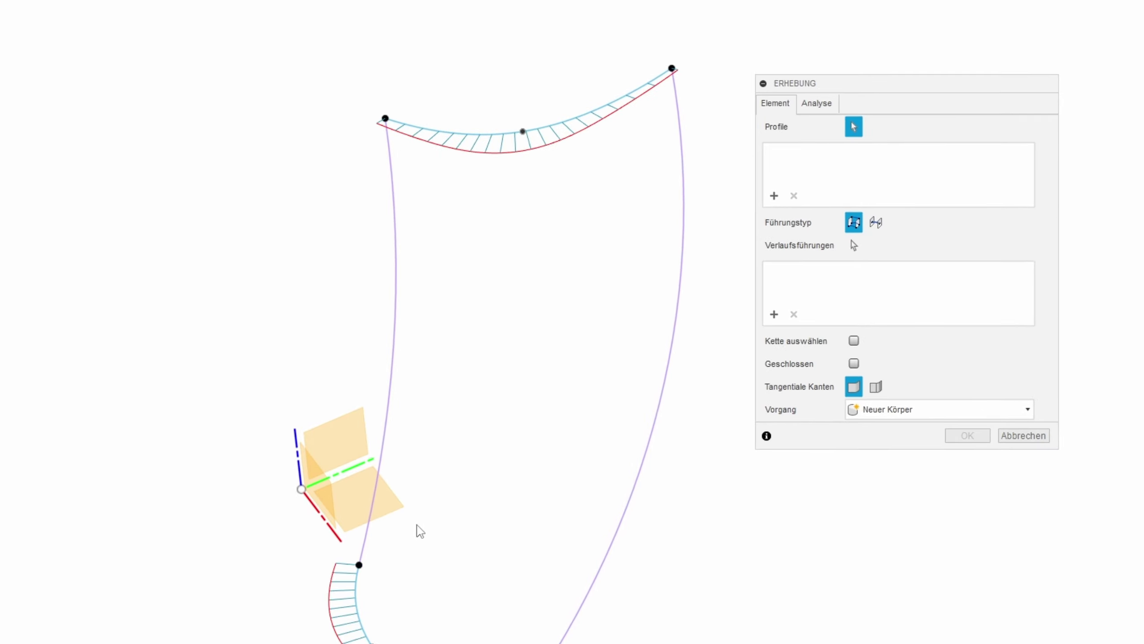
{"action": "left_click", "coordinate": [359, 601]}
Step: Pick the upper blade curve as Profil 2 and hide Körper2
{"action": "middle_click_drag", "start_coordinate": [360, 587], "coordinate": [577, 136], "text": "shift"}
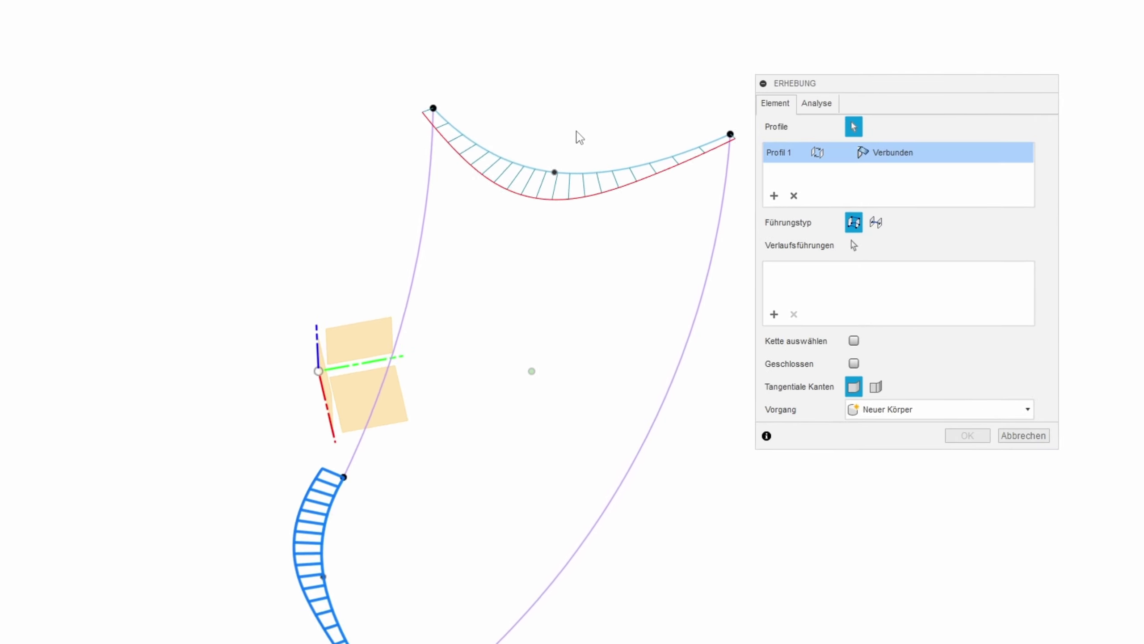
{"action": "left_click", "coordinate": [539, 174]}
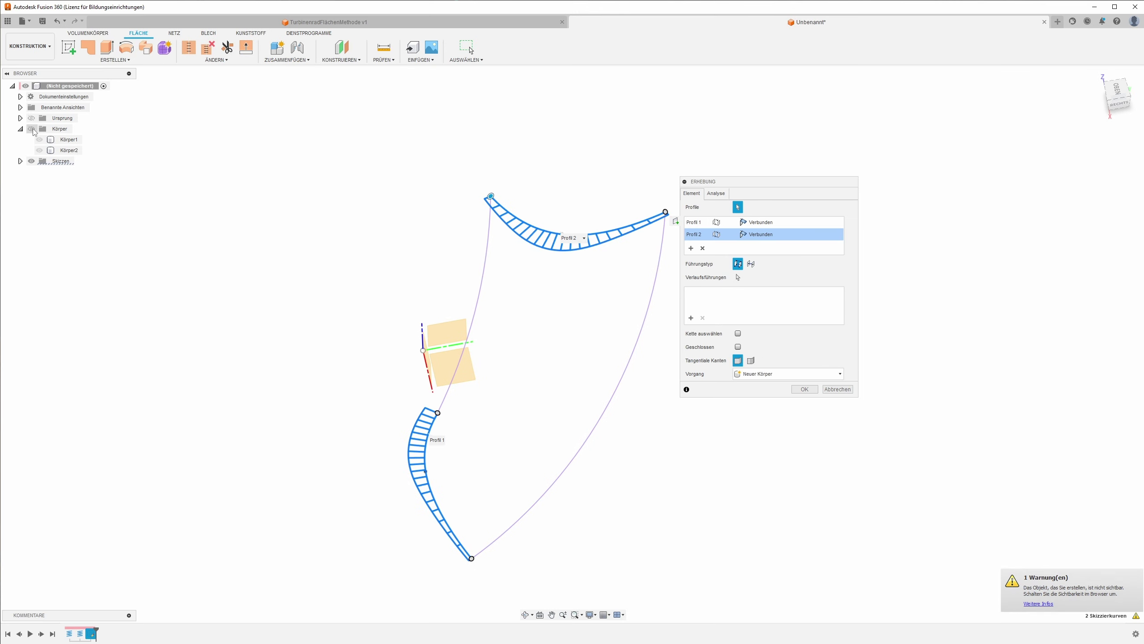
{"action": "left_click", "coordinate": [32, 129]}
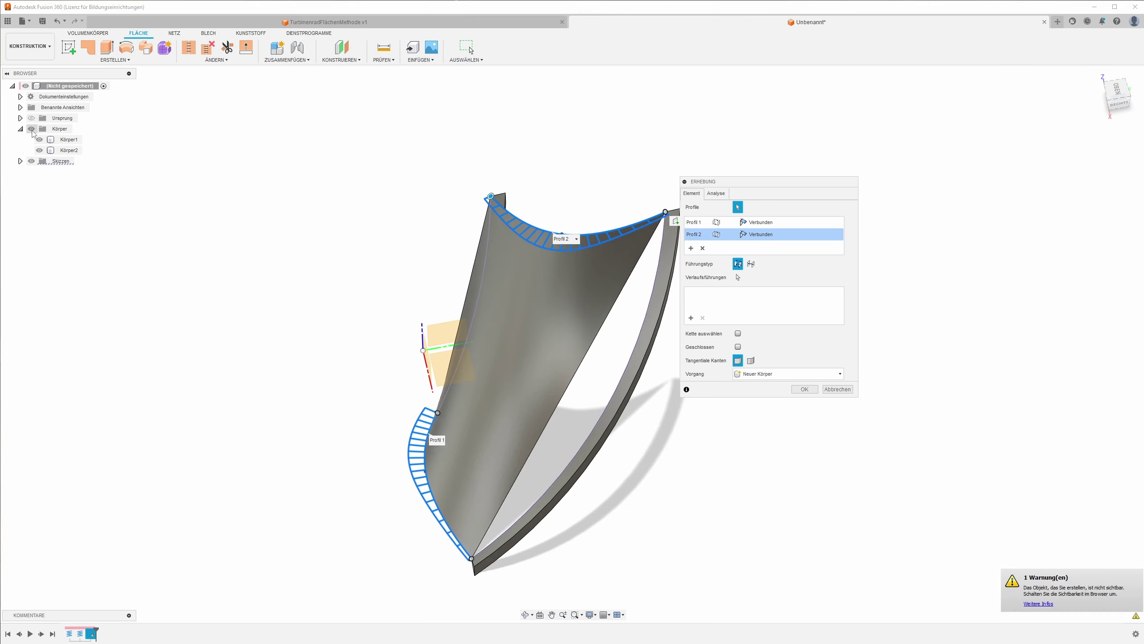
{"action": "mouse_move", "coordinate": [305, 209]}
{"action": "middle_mouse_down", "text": "shift"}
{"action": "mouse_move", "coordinate": [549, 260]}
{"action": "mouse_move", "coordinate": [585, 207]}
{"action": "mouse_move", "coordinate": [511, 314]}
{"action": "mouse_move", "coordinate": [558, 293]}
{"action": "mouse_move", "coordinate": [604, 298]}
{"action": "middle_mouse_up", "text": "shift"}
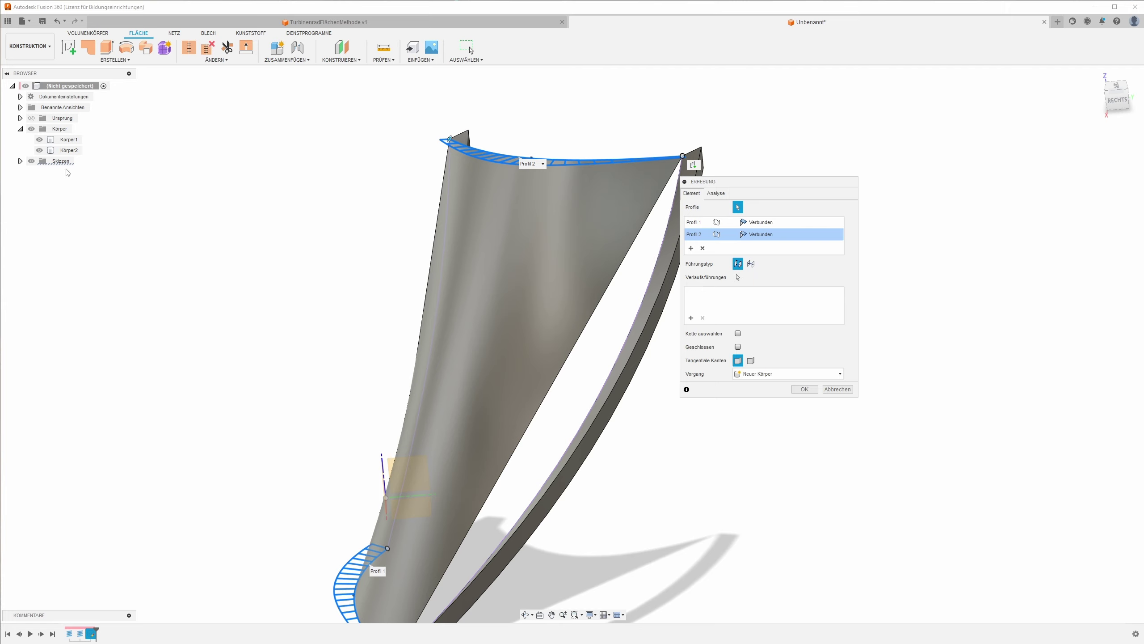
{"action": "left_click", "coordinate": [39, 150]}
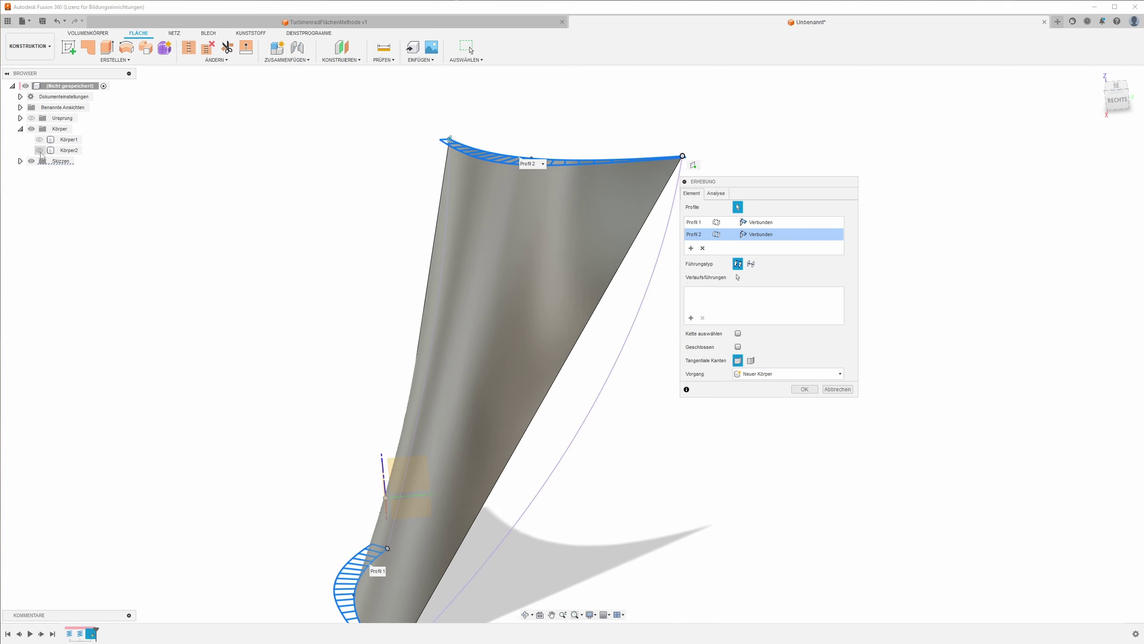
{"action": "middle_click_drag", "start_coordinate": [326, 218], "coordinate": [781, 264], "text": "shift"}
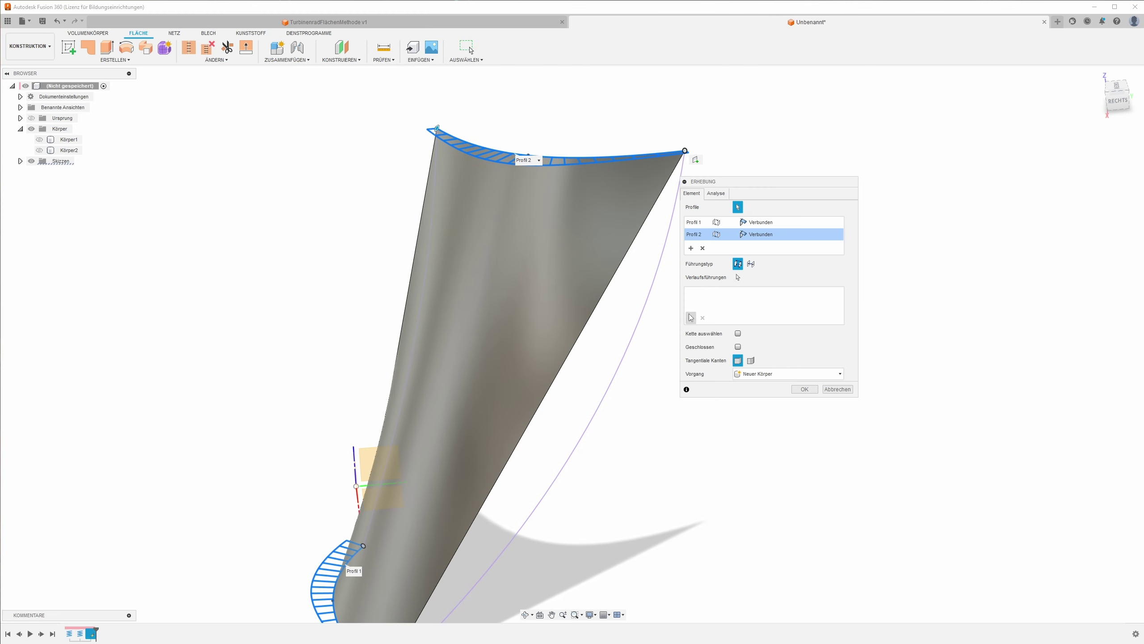
Step: Set the left and right side splines as Schiene 1 and 2, then confirm the loft
{"action": "left_click", "coordinate": [690, 317]}
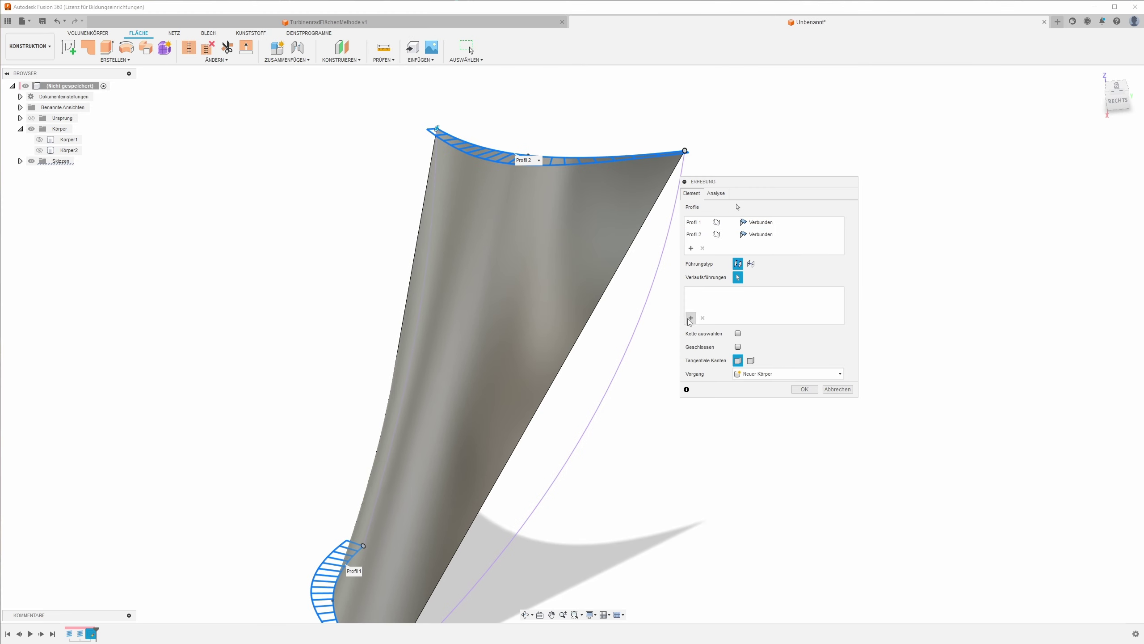
{"action": "mouse_move", "coordinate": [503, 351]}
{"action": "middle_mouse_down", "text": "shift"}
{"action": "mouse_move", "coordinate": [442, 377]}
{"action": "mouse_move", "coordinate": [474, 379]}
{"action": "mouse_move", "coordinate": [466, 338]}
{"action": "mouse_move", "coordinate": [482, 343]}
{"action": "middle_mouse_up", "text": "shift"}
{"action": "left_click", "coordinate": [472, 377]}
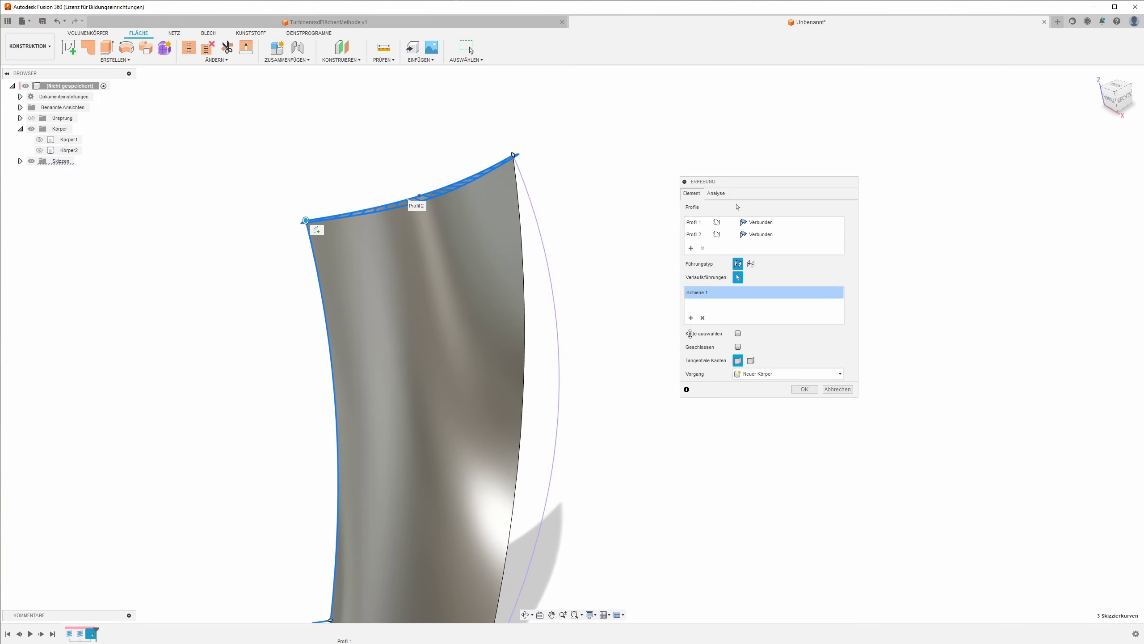
{"action": "left_click", "coordinate": [561, 396]}
{"action": "mouse_move", "coordinate": [561, 397]}
{"action": "middle_mouse_down", "text": "shift"}
{"action": "mouse_move", "coordinate": [336, 296]}
{"action": "mouse_move", "coordinate": [408, 411]}
{"action": "mouse_move", "coordinate": [443, 363]}
{"action": "middle_mouse_up", "text": "shift"}
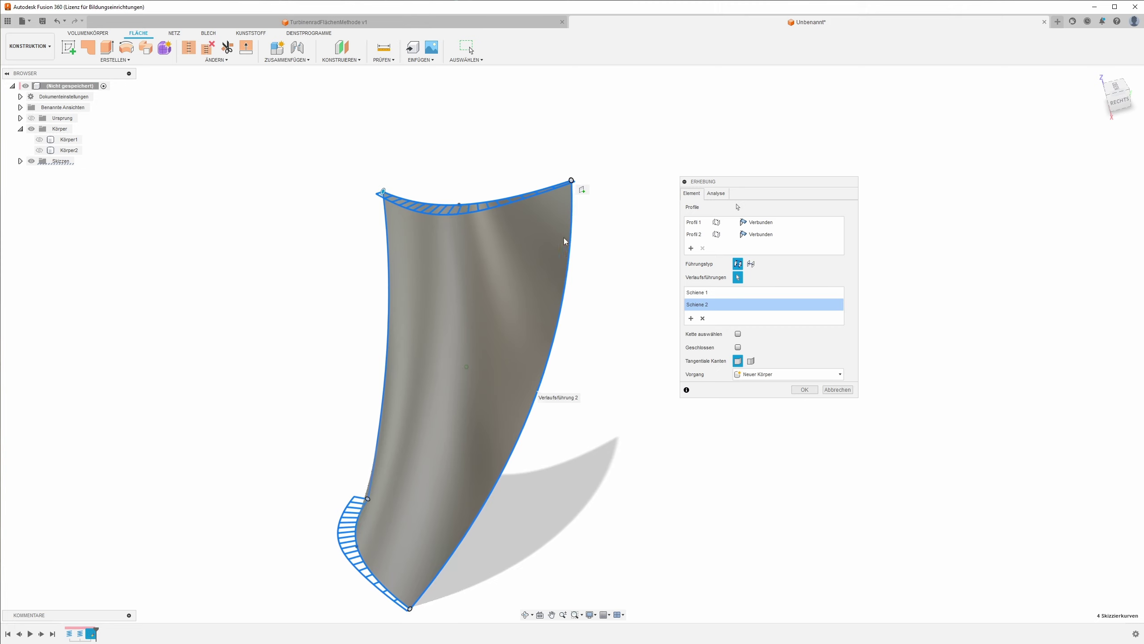
{"action": "left_click", "coordinate": [804, 389]}
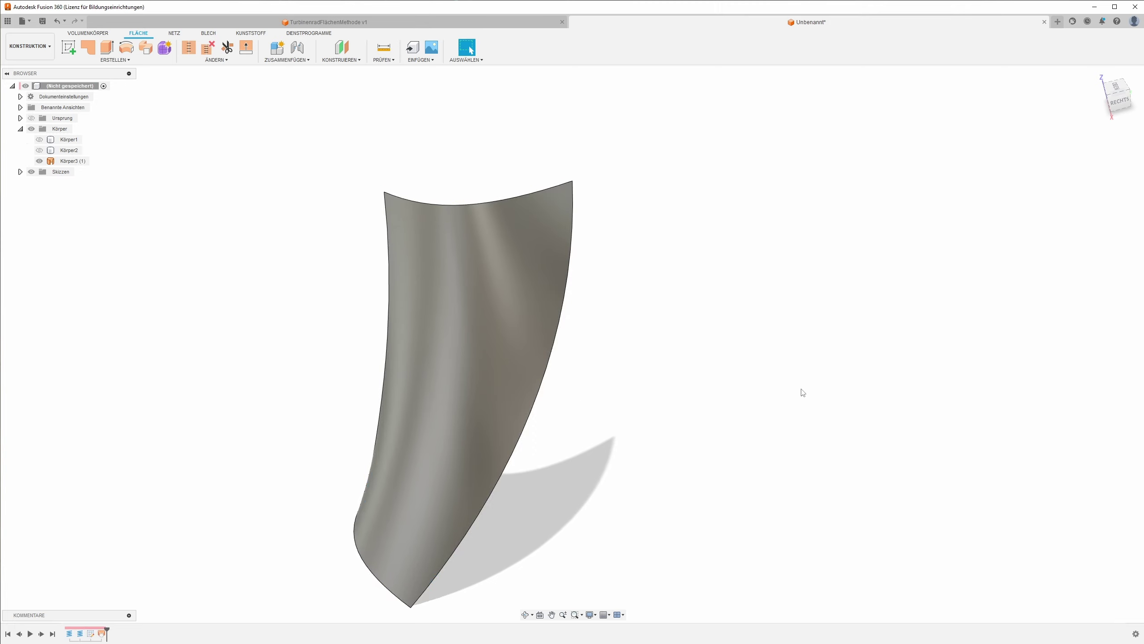
Step: Apply the green ABS (Grün) appearance to the blade surface Körper3 (1) and select it
{"action": "scroll", "coordinate": [703, 367], "scroll_direction": "down", "scroll_amount": 2}
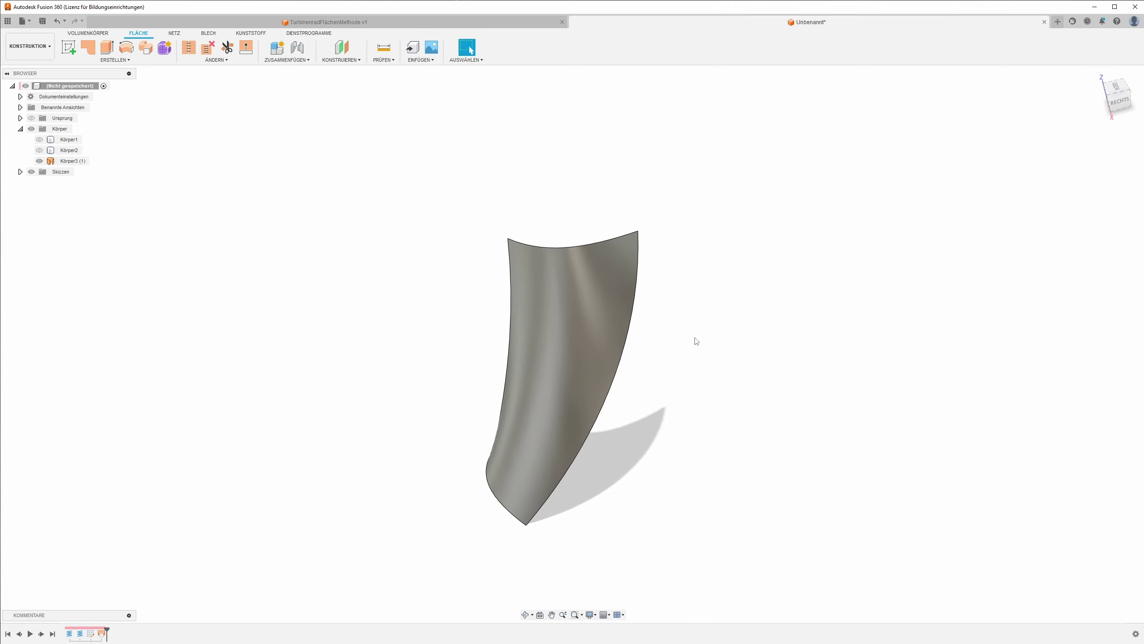
{"action": "key", "text": "a"}
{"action": "left_click_drag", "start_coordinate": [971, 317], "coordinate": [590, 350]}
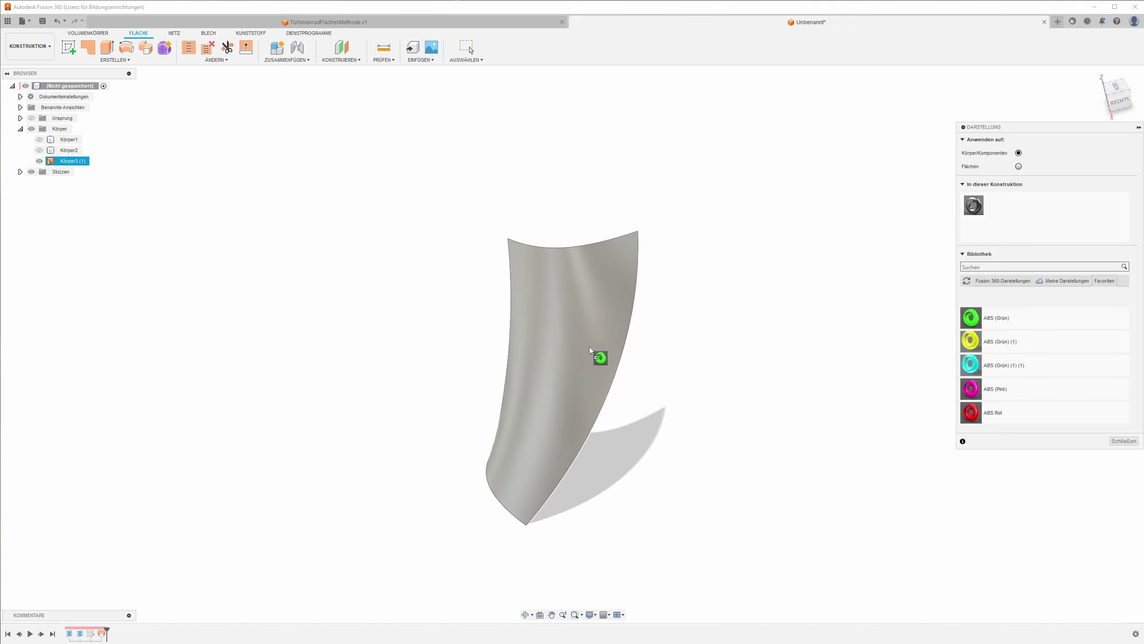
{"action": "left_click", "coordinate": [1113, 442]}
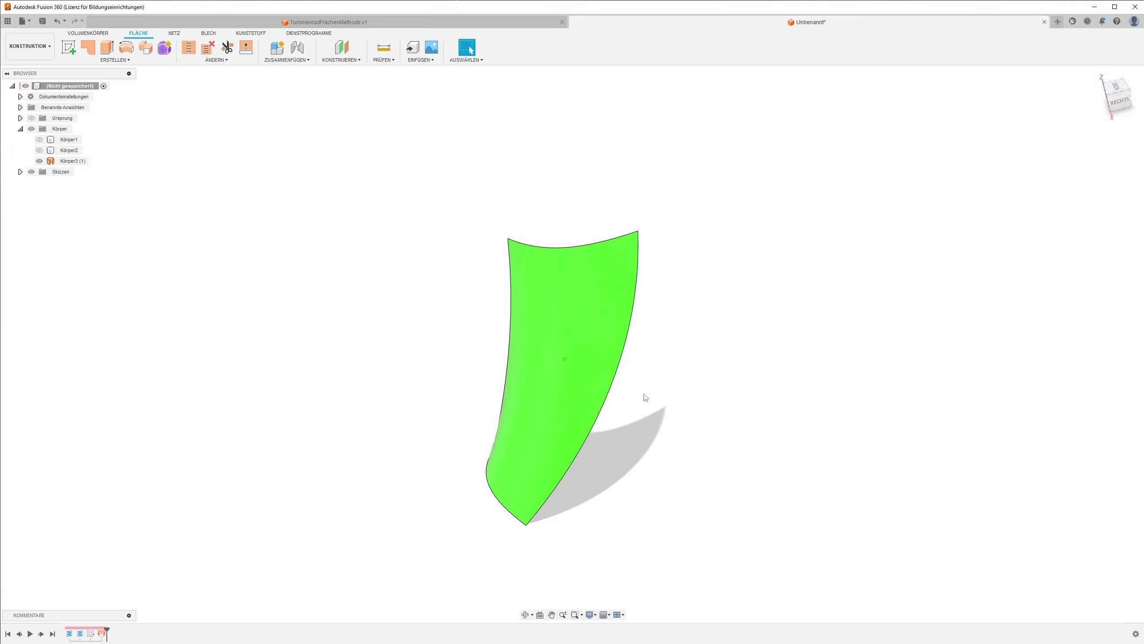
{"action": "left_click", "coordinate": [574, 307]}
{"action": "middle_click_drag", "start_coordinate": [574, 308], "coordinate": [551, 306], "text": "shift"}
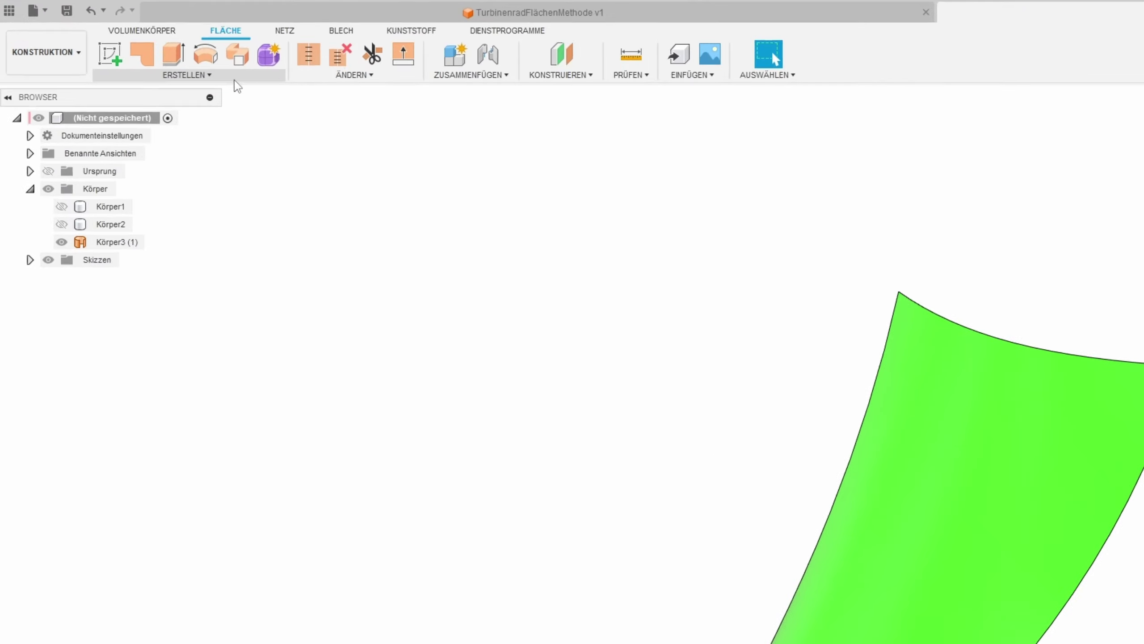
{"action": "left_click", "coordinate": [118, 60]}
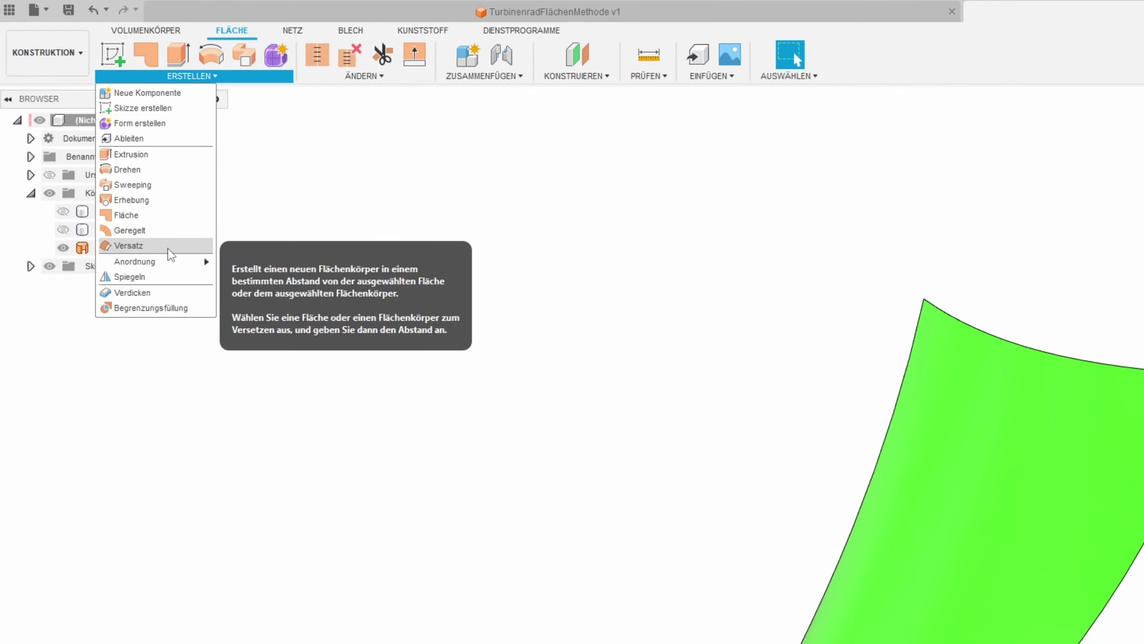
Step: Thicken the blade surface 0.60 mm symmetrically into the solid body Körper4
{"action": "left_click", "coordinate": [144, 294]}
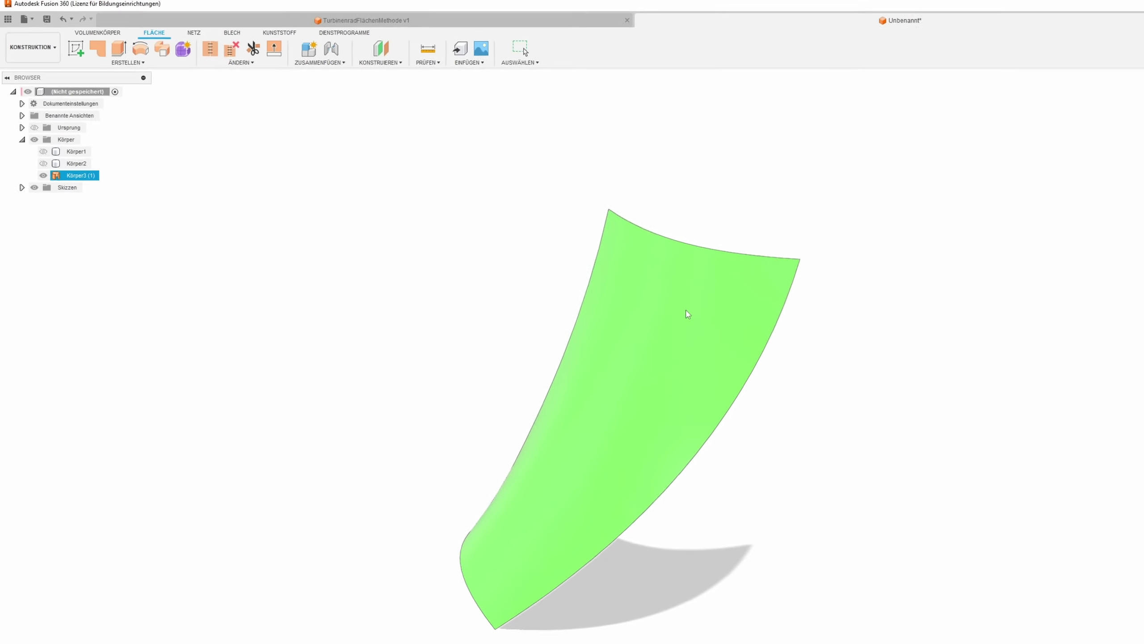
{"action": "middle_click_drag", "start_coordinate": [611, 283], "coordinate": [822, 249], "text": "shift"}
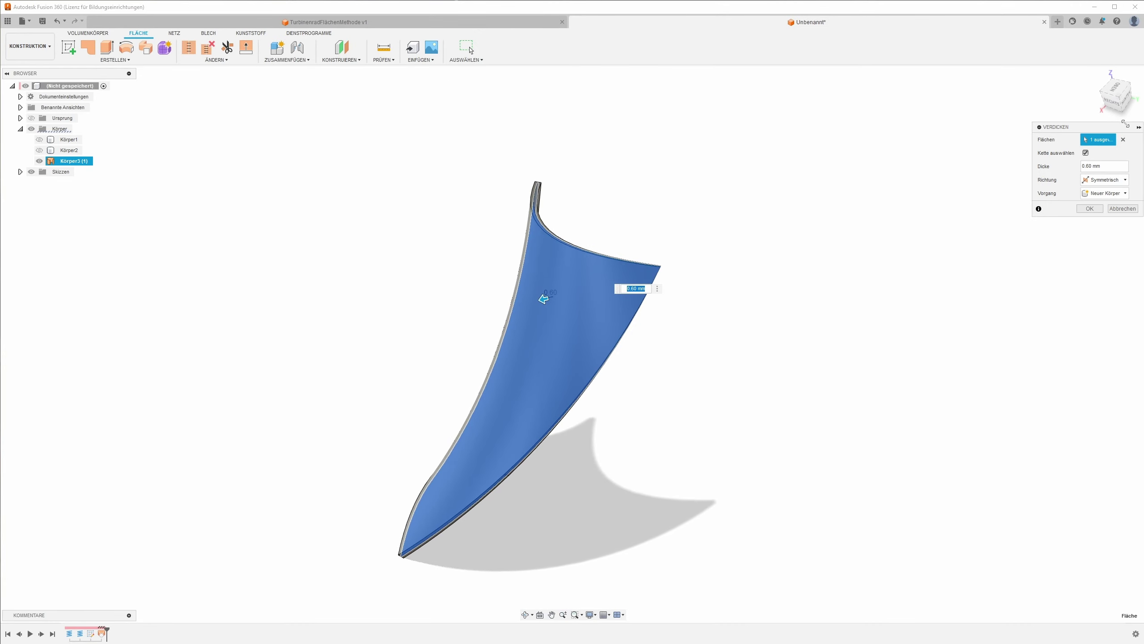
{"action": "left_click_drag", "start_coordinate": [1087, 132], "coordinate": [767, 178]}
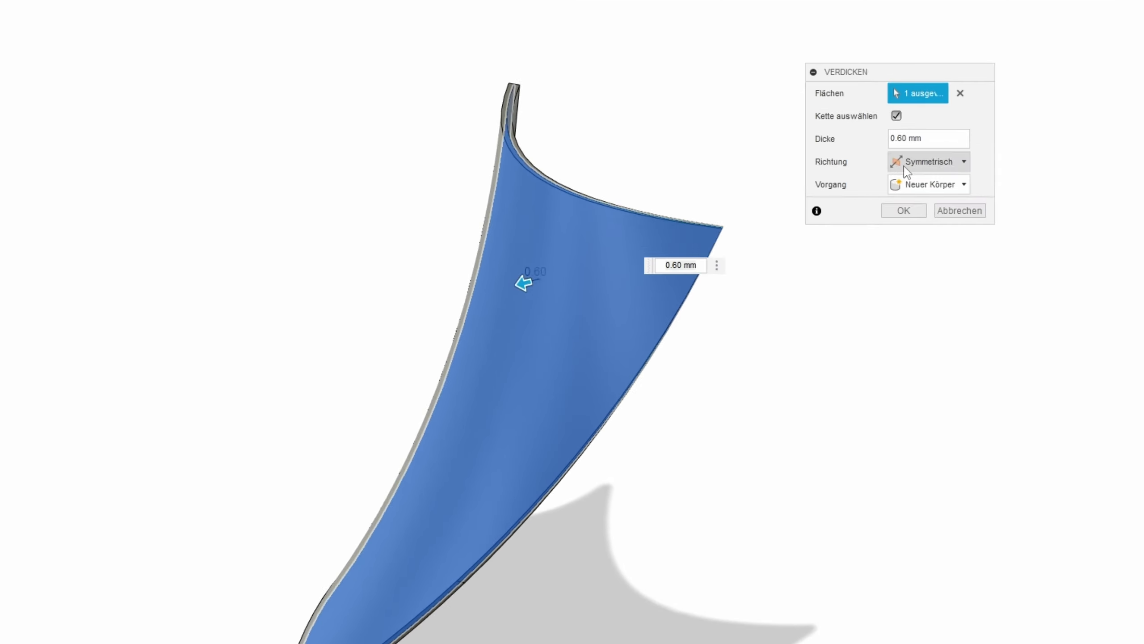
{"action": "middle_click_drag", "start_coordinate": [922, 169], "coordinate": [799, 186], "text": "shift"}
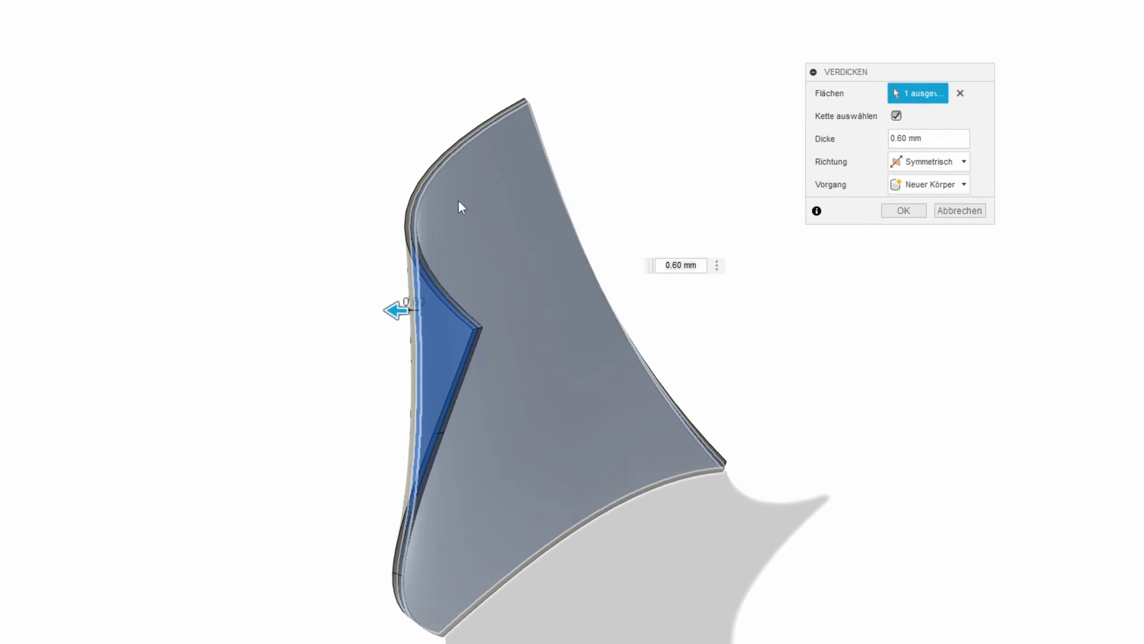
{"action": "left_click", "coordinate": [904, 210]}
{"action": "middle_click_drag", "start_coordinate": [907, 217], "coordinate": [850, 222], "text": "shift"}
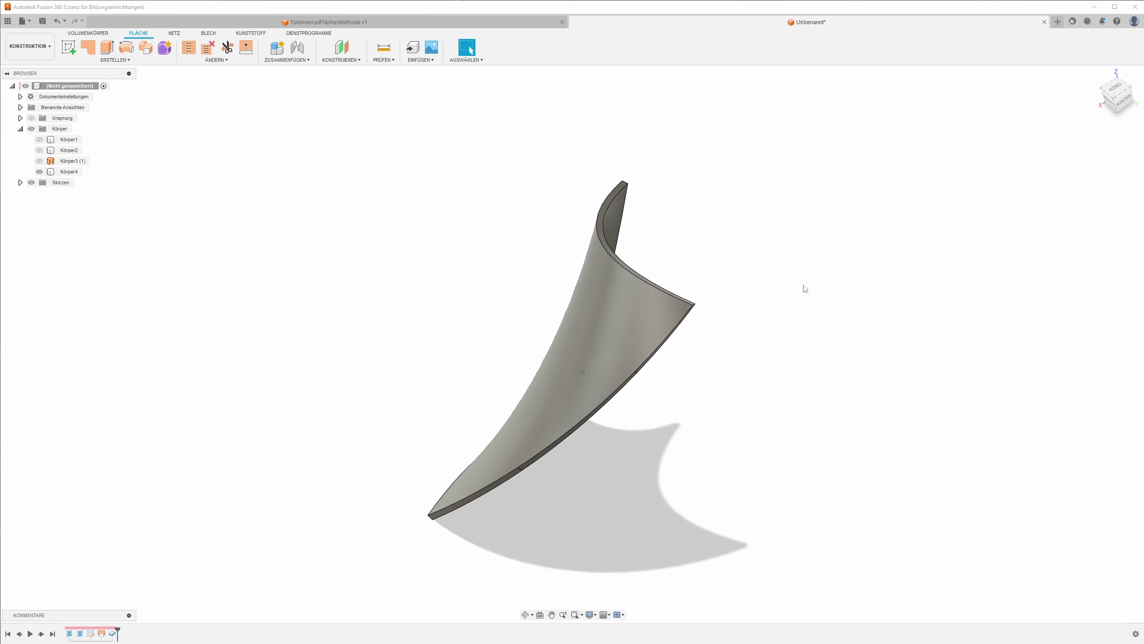
Step: Give the solid blade Körper4 the green ABS (Grün) appearance, then return to solid modelling
{"action": "key", "text": "a"}
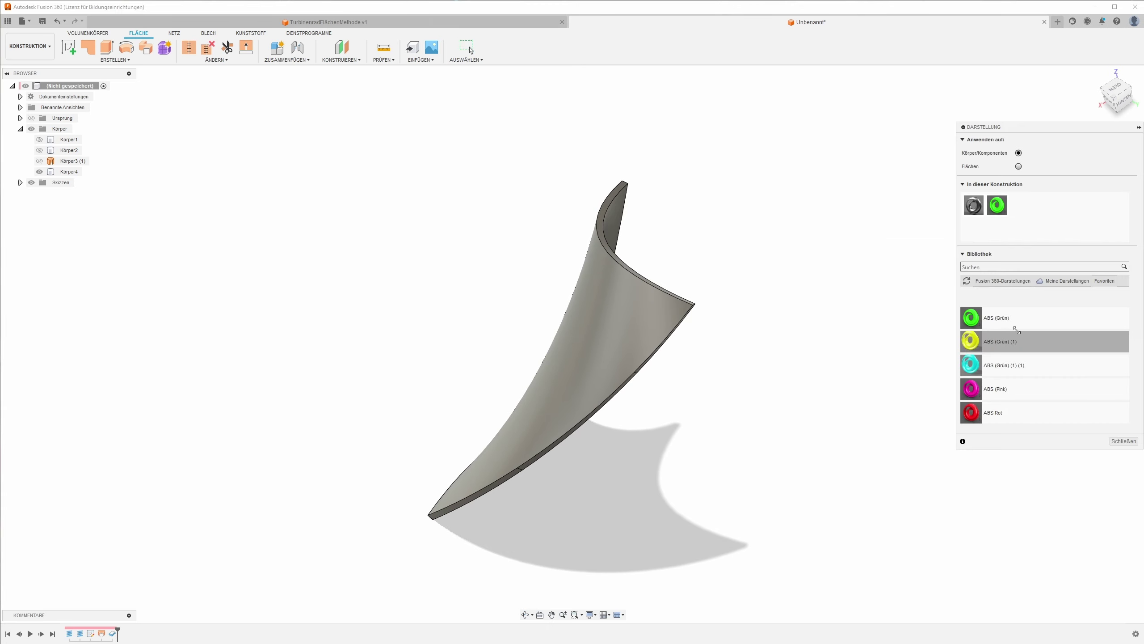
{"action": "left_click_drag", "start_coordinate": [1001, 317], "coordinate": [654, 340]}
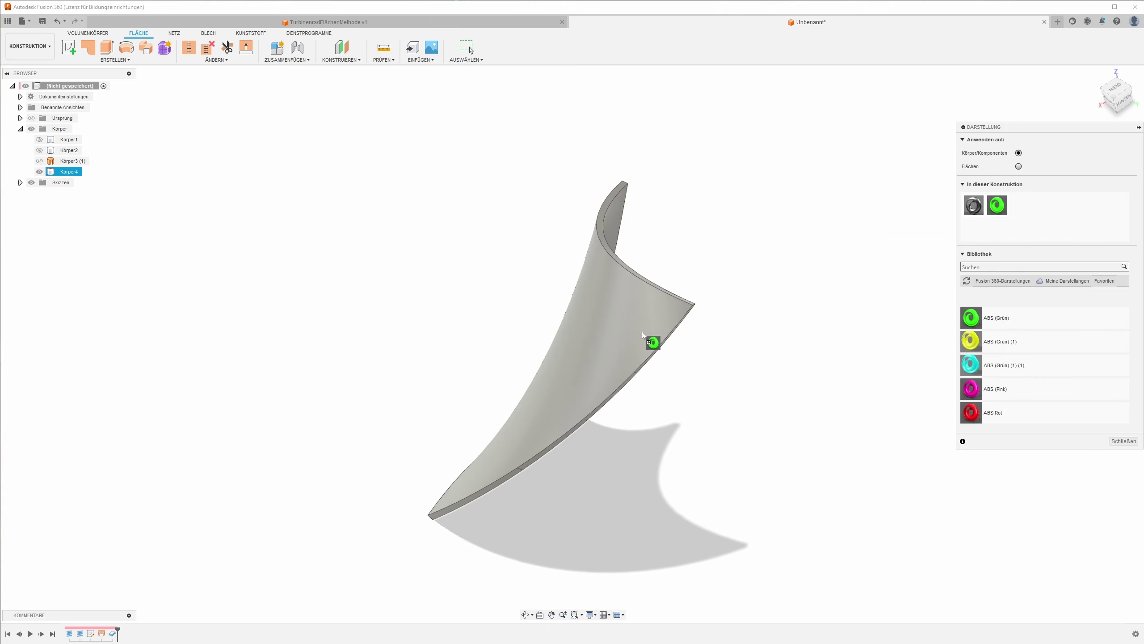
{"action": "left_click", "coordinate": [1124, 440]}
{"action": "mouse_move", "coordinate": [636, 300]}
{"action": "middle_mouse_down", "text": "shift"}
{"action": "mouse_move", "coordinate": [528, 243]}
{"action": "mouse_move", "coordinate": [542, 251]}
{"action": "mouse_move", "coordinate": [536, 341]}
{"action": "mouse_move", "coordinate": [565, 343]}
{"action": "mouse_move", "coordinate": [557, 340]}
{"action": "middle_mouse_up", "text": "shift"}
{"action": "left_click", "coordinate": [289, 151]}
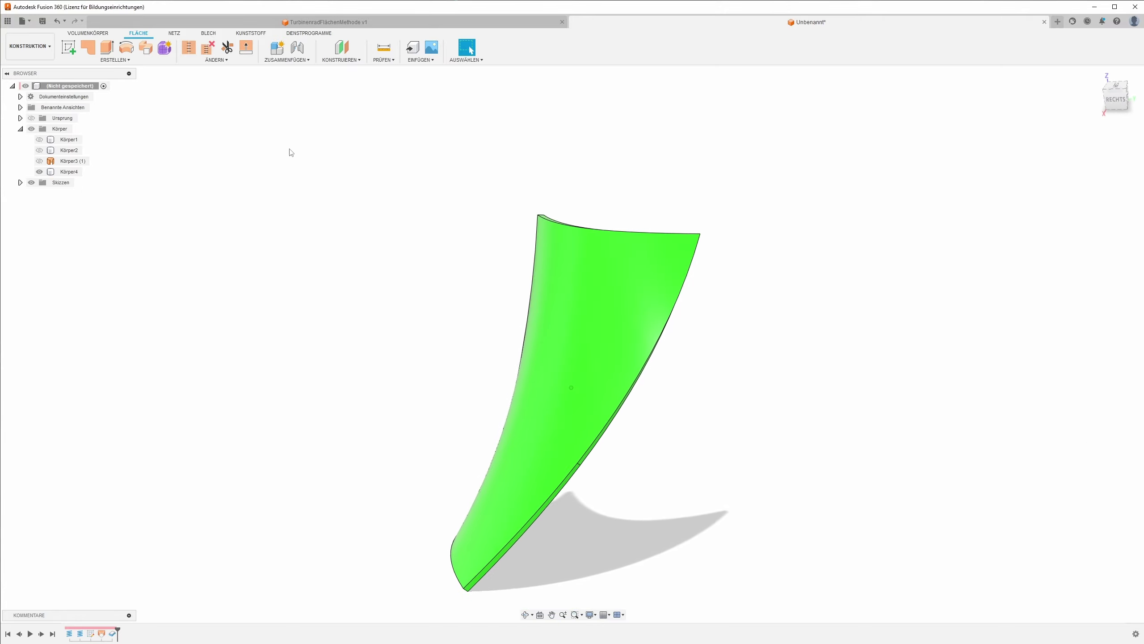
{"action": "left_click", "coordinate": [91, 36]}
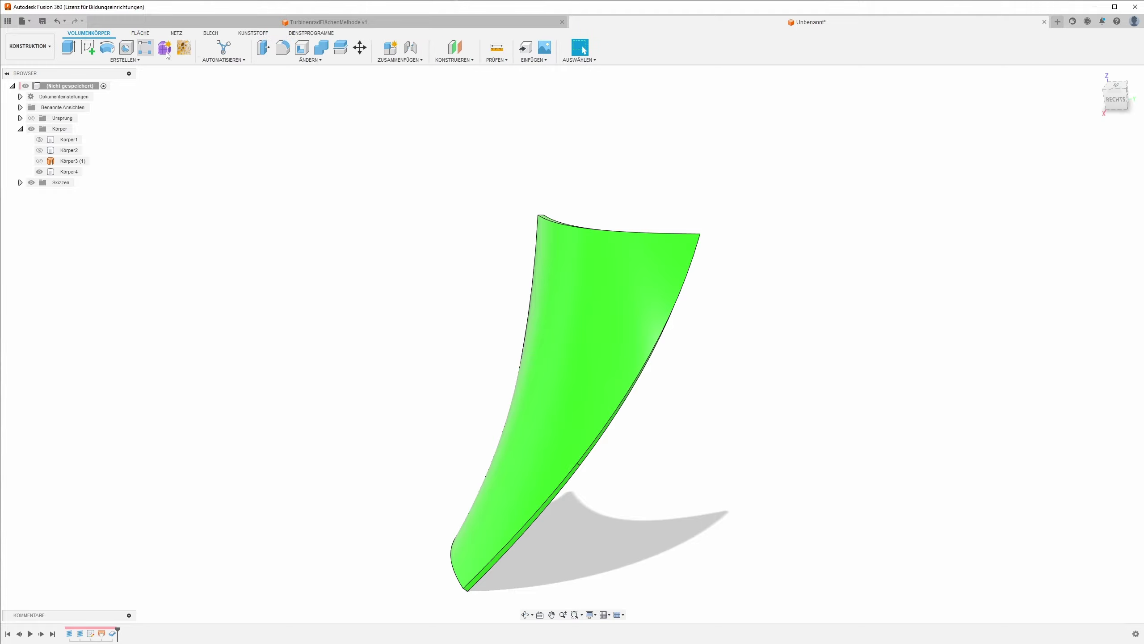
Step: Fillet the two corner edges of blade Körper4 with a 5 mm radius
{"action": "left_click", "coordinate": [289, 51]}
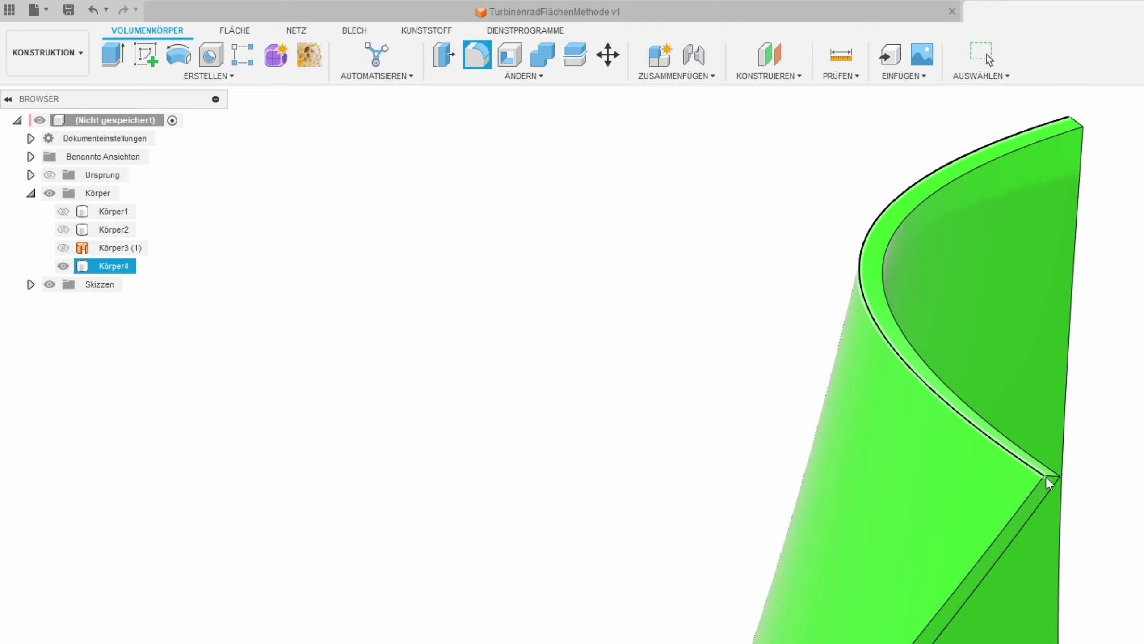
{"action": "left_click", "coordinate": [1053, 479]}
{"action": "middle_click_drag", "start_coordinate": [1053, 481], "coordinate": [513, 434], "text": "shift"}
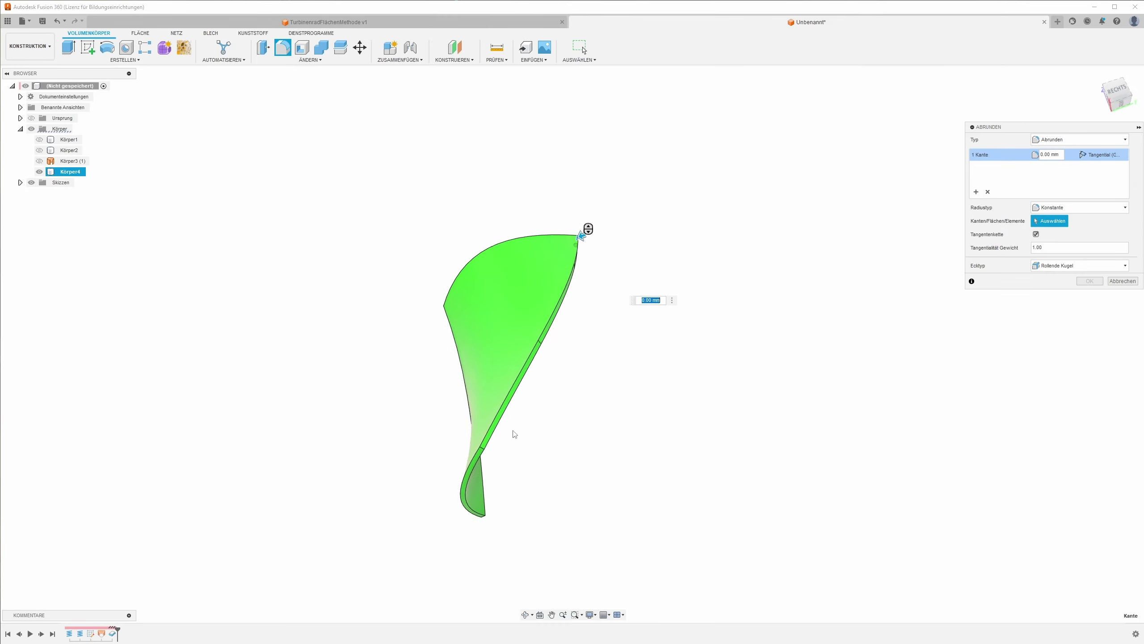
{"action": "scroll", "coordinate": [503, 447], "scroll_direction": "up", "scroll_amount": 3}
{"action": "scroll", "coordinate": [510, 437], "scroll_direction": "up", "scroll_amount": 2}
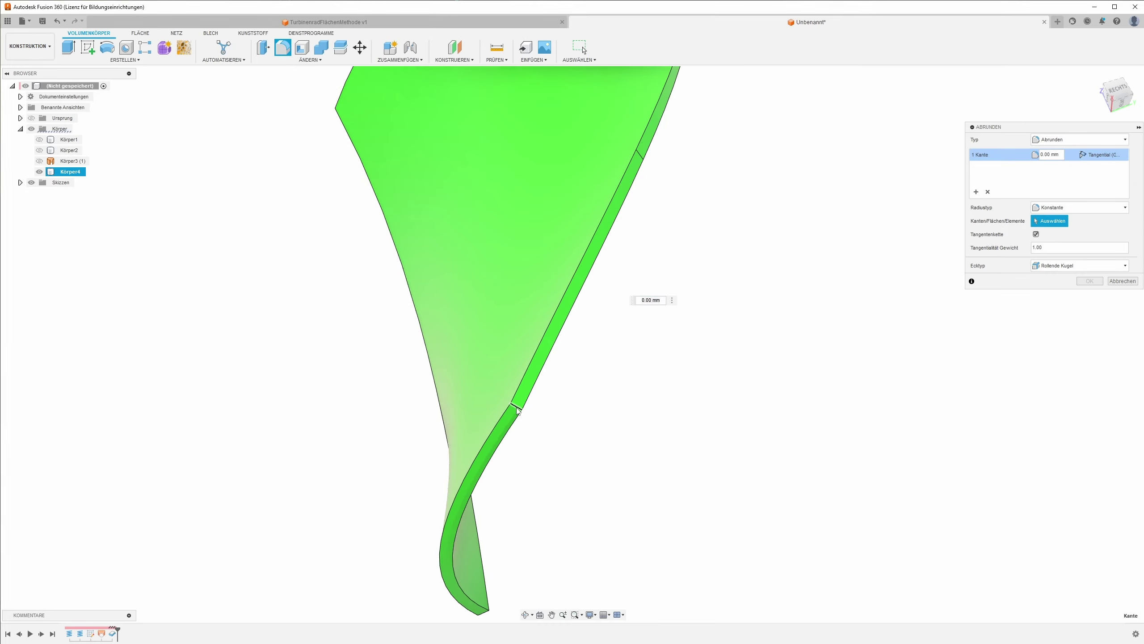
{"action": "middle_click_drag", "start_coordinate": [517, 407], "coordinate": [519, 595], "text": "shift"}
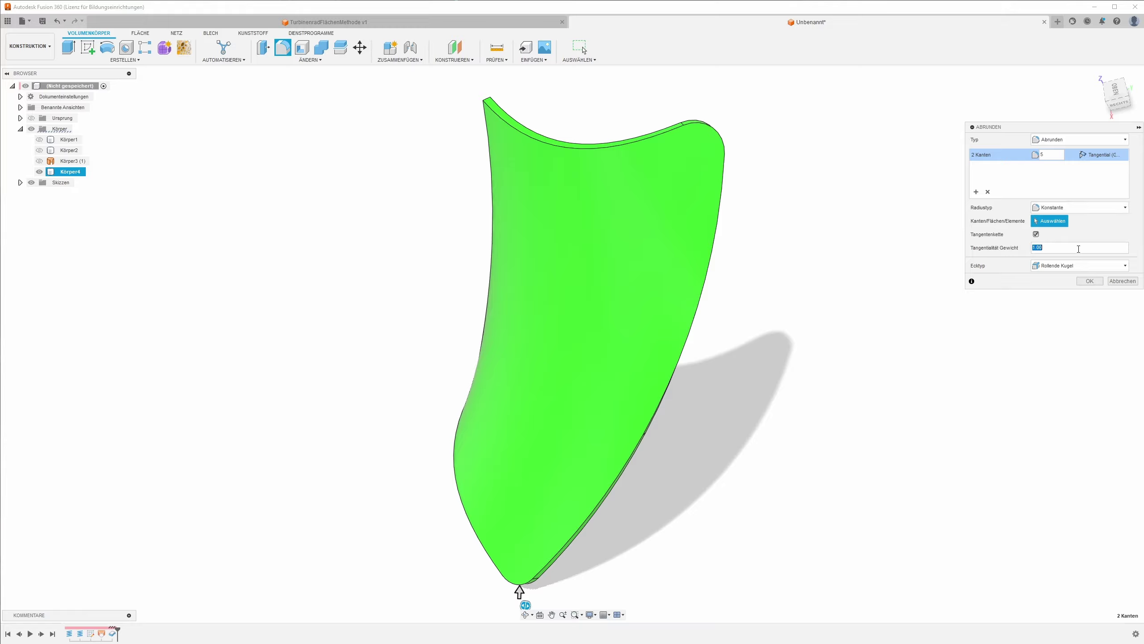
{"action": "left_click", "coordinate": [1088, 281]}
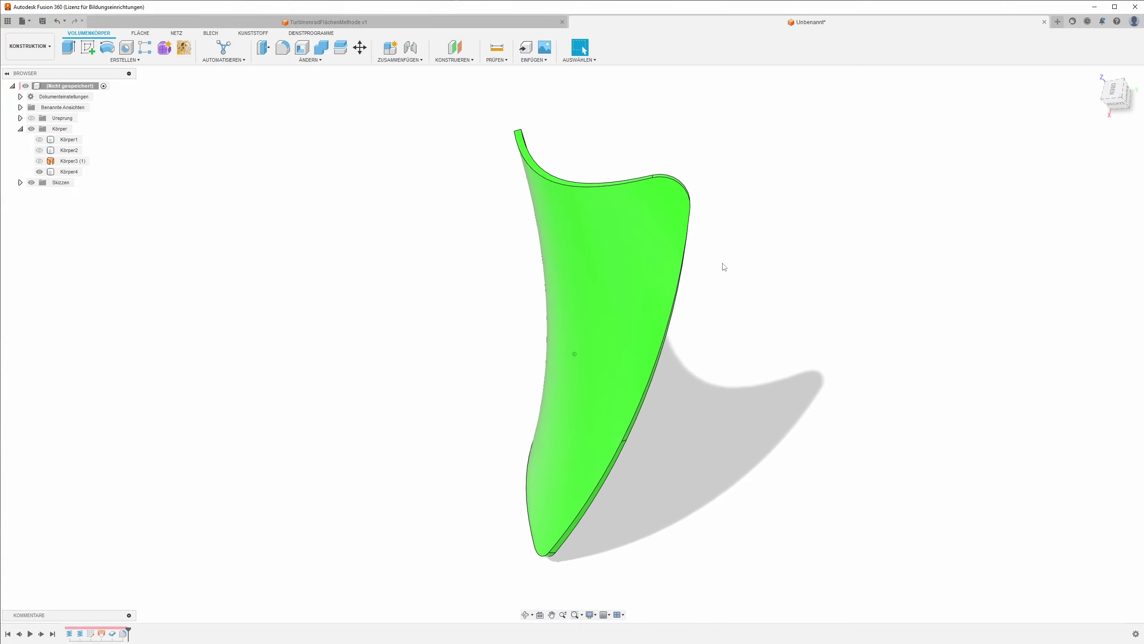
{"action": "scroll", "coordinate": [569, 319], "scroll_direction": "down", "scroll_amount": 3}
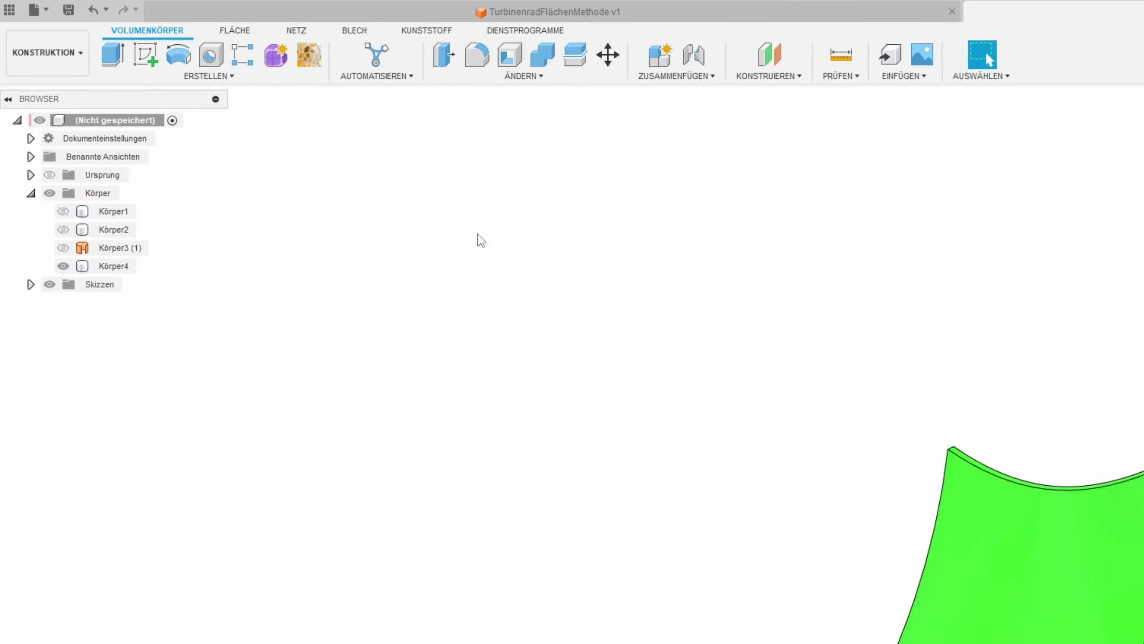
Step: Set up a circular pattern of blade Körper4 around the origin axis
{"action": "left_click", "coordinate": [244, 55]}
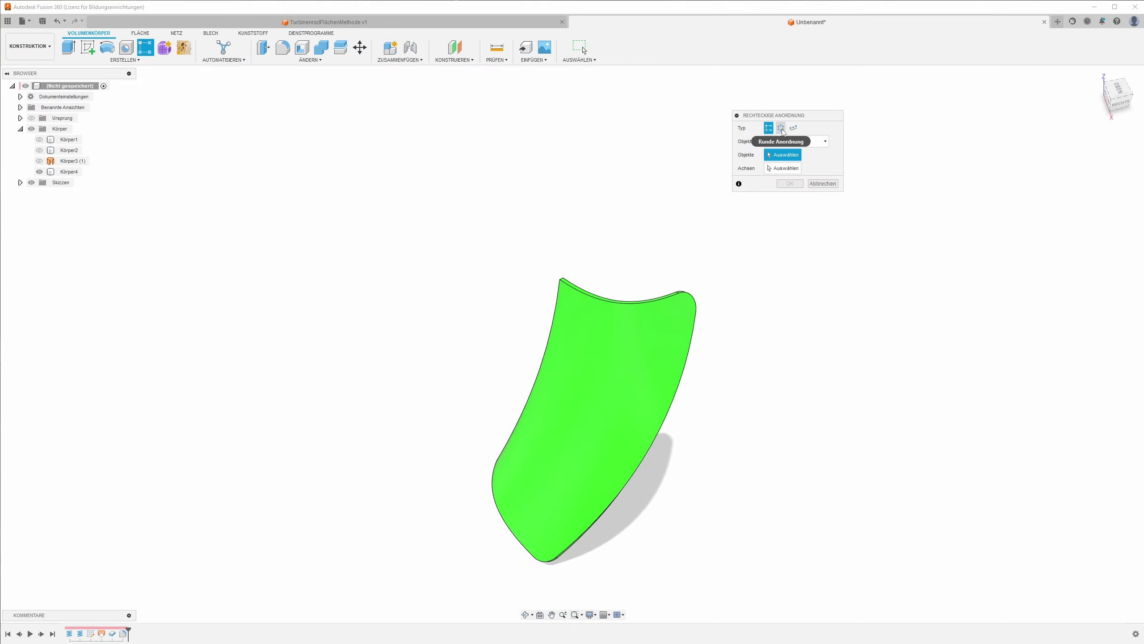
{"action": "left_click", "coordinate": [921, 73]}
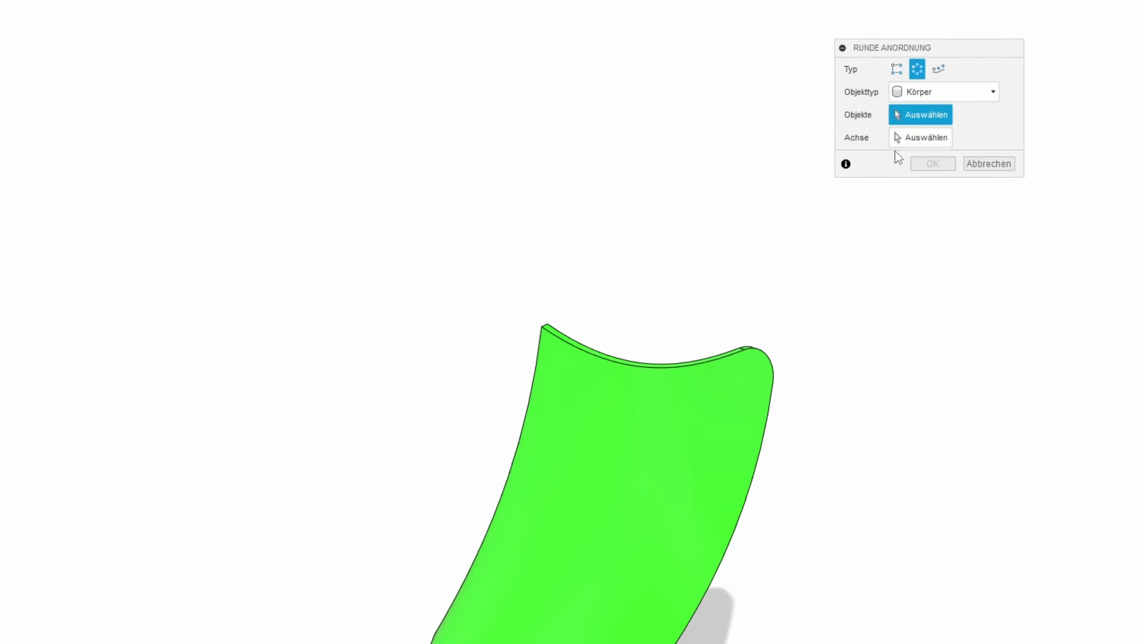
{"action": "left_click", "coordinate": [720, 401]}
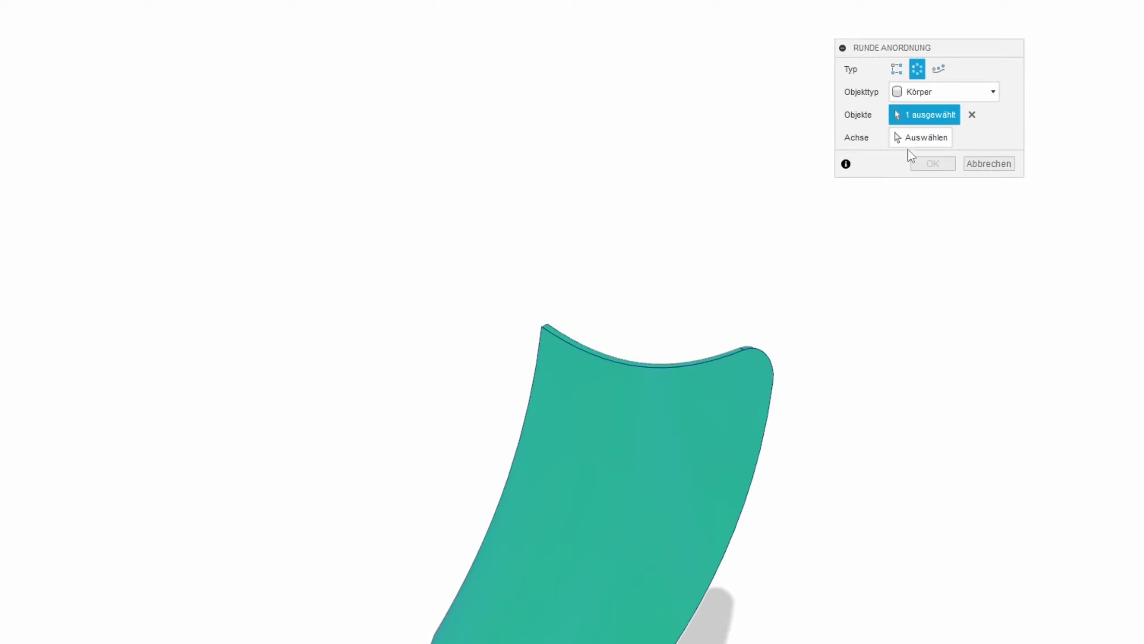
{"action": "middle_click_drag", "start_coordinate": [680, 359], "coordinate": [446, 585], "text": "shift"}
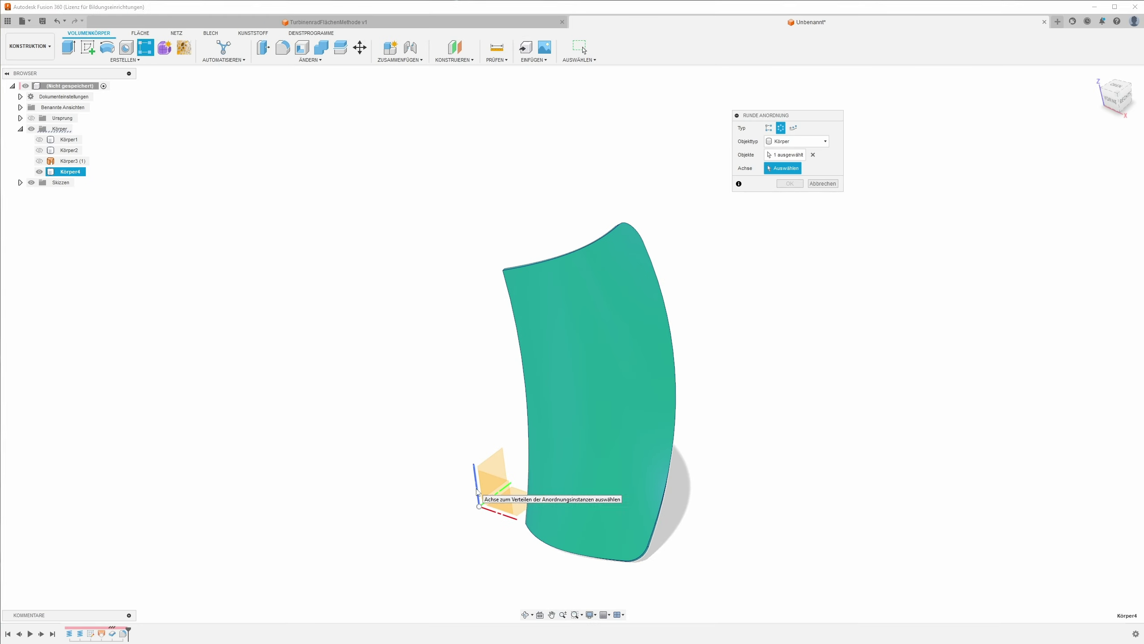
{"action": "left_click", "coordinate": [477, 495]}
Step: Set the pattern quantity to 5 blades and confirm it
{"action": "middle_click_drag", "start_coordinate": [478, 497], "coordinate": [804, 273], "text": "shift"}
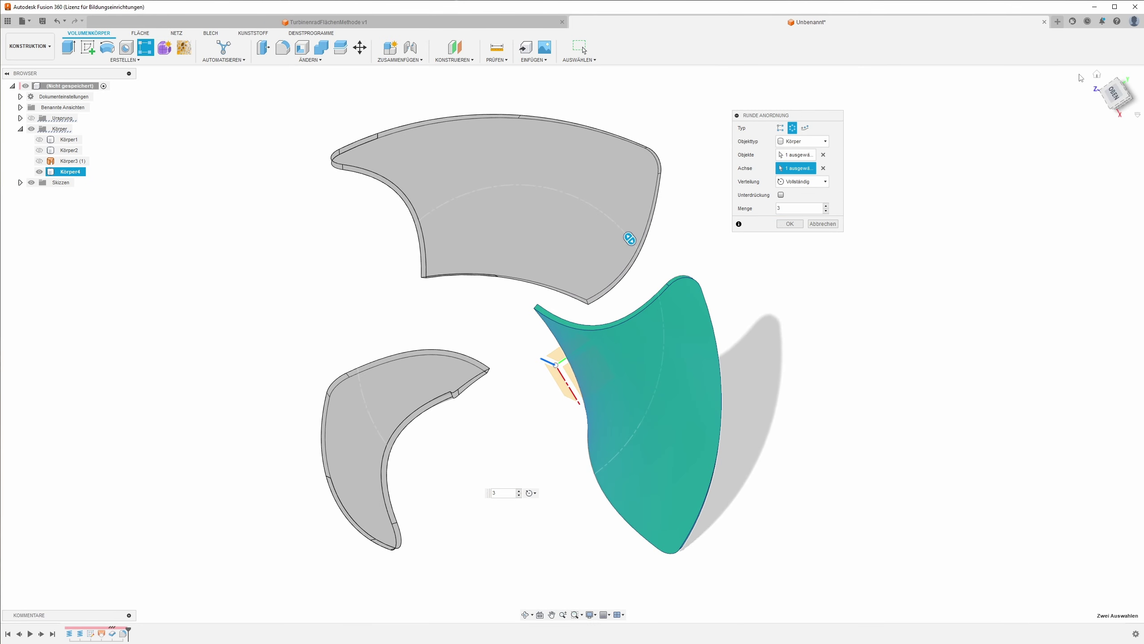
{"action": "left_click", "coordinate": [1097, 75]}
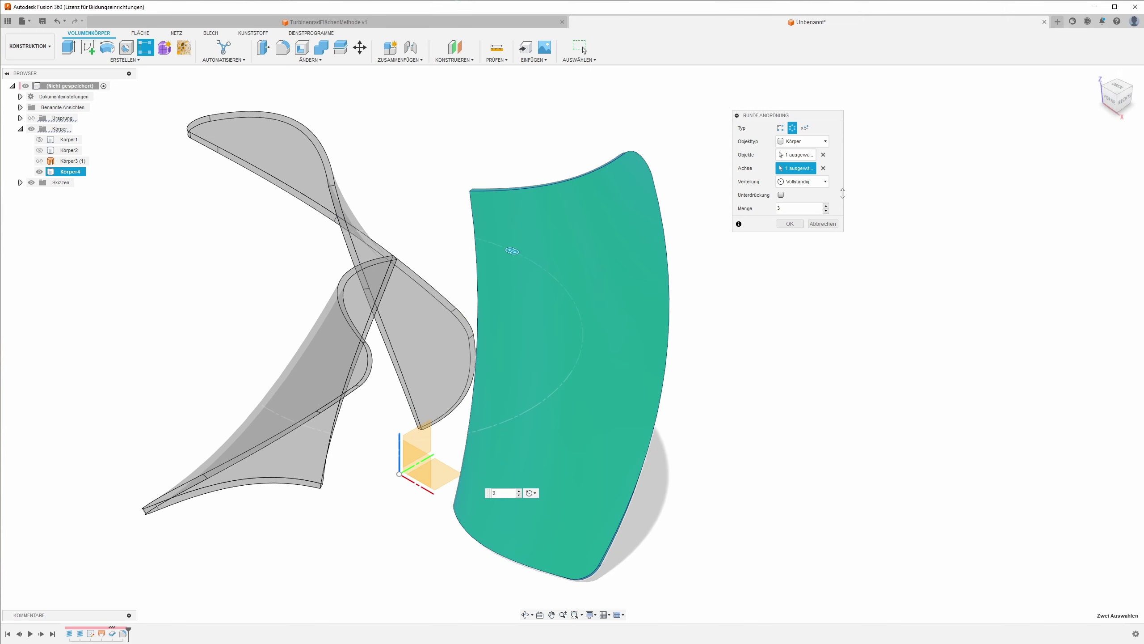
{"action": "left_click", "coordinate": [826, 206]}
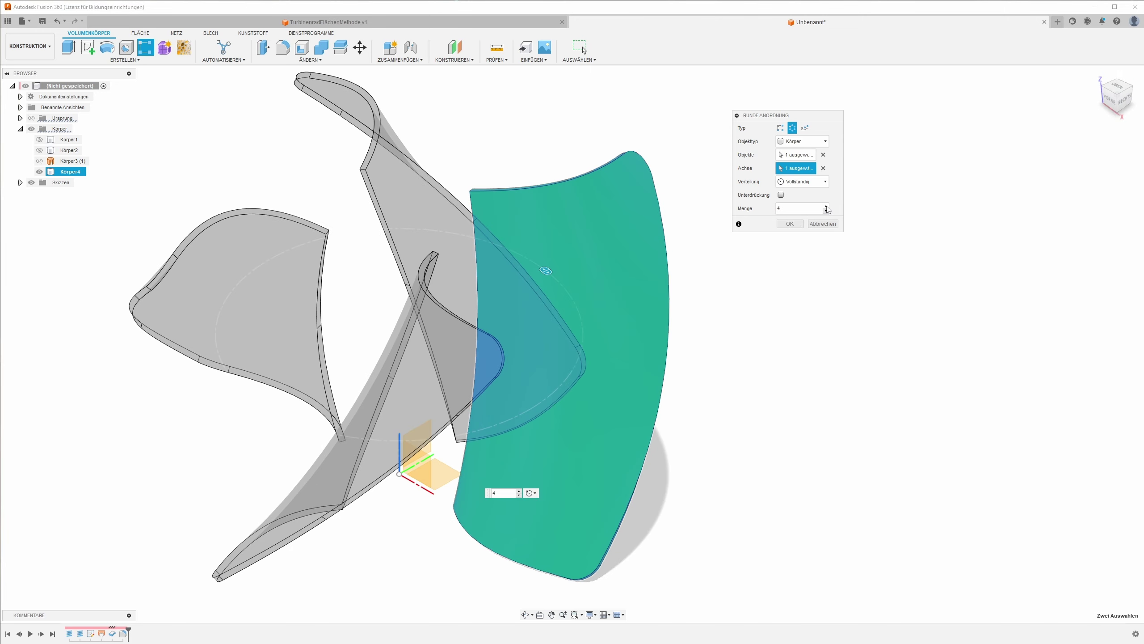
{"action": "left_click", "coordinate": [826, 206]}
{"action": "left_click", "coordinate": [789, 224]}
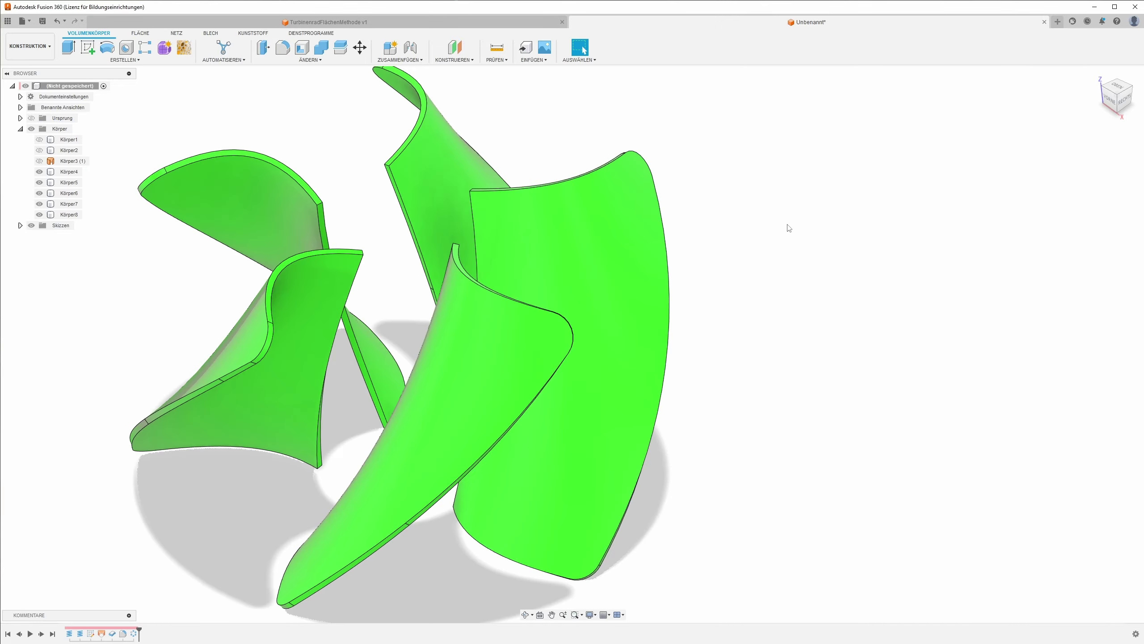
{"action": "mouse_move", "coordinate": [503, 253]}
{"action": "middle_mouse_down", "text": "shift"}
{"action": "mouse_move", "coordinate": [485, 247]}
{"action": "mouse_move", "coordinate": [524, 301]}
{"action": "middle_mouse_up", "text": "shift"}
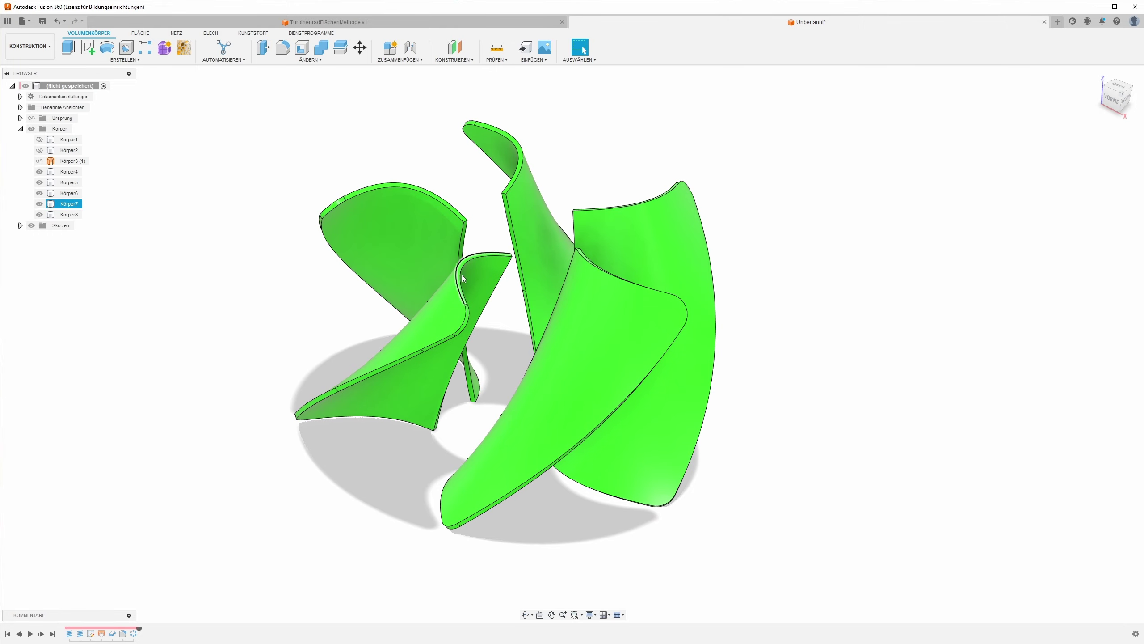
Step: Sketch on the ground origin plane and draw the bore circle centred on the origin
{"action": "left_click", "coordinate": [88, 48]}
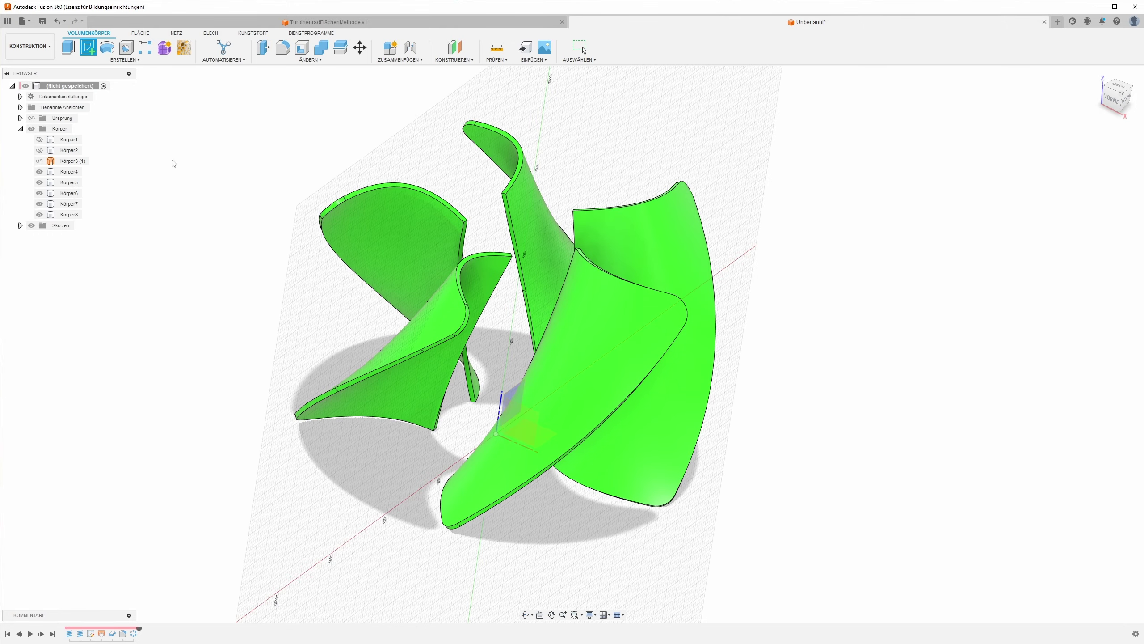
{"action": "middle_click_drag", "start_coordinate": [467, 458], "coordinate": [551, 453], "text": "shift"}
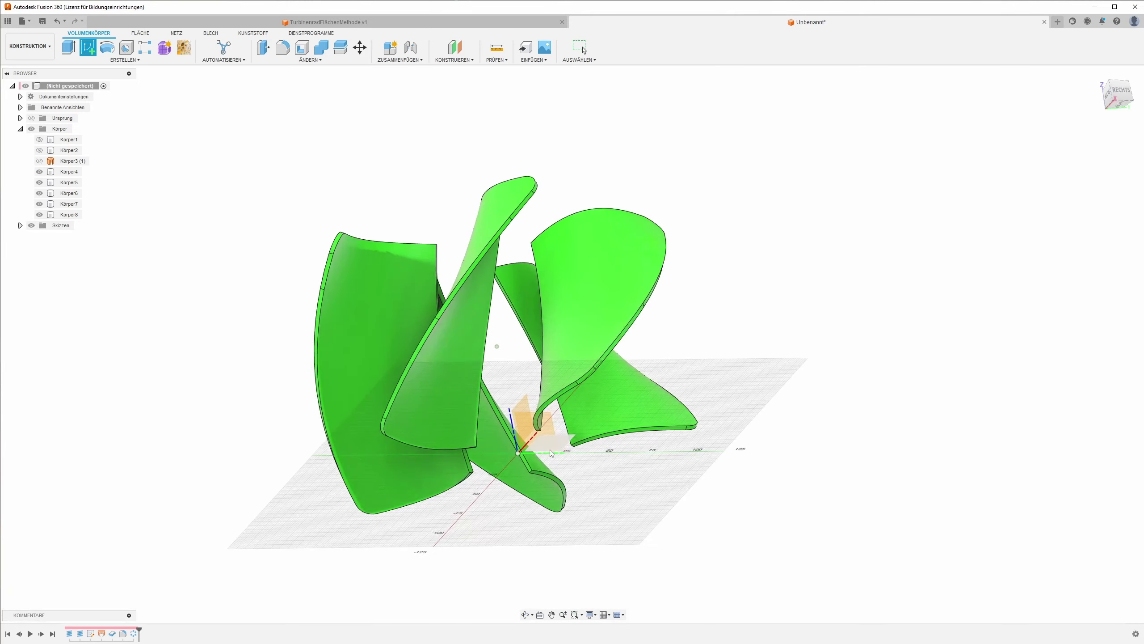
{"action": "left_click", "coordinate": [557, 447]}
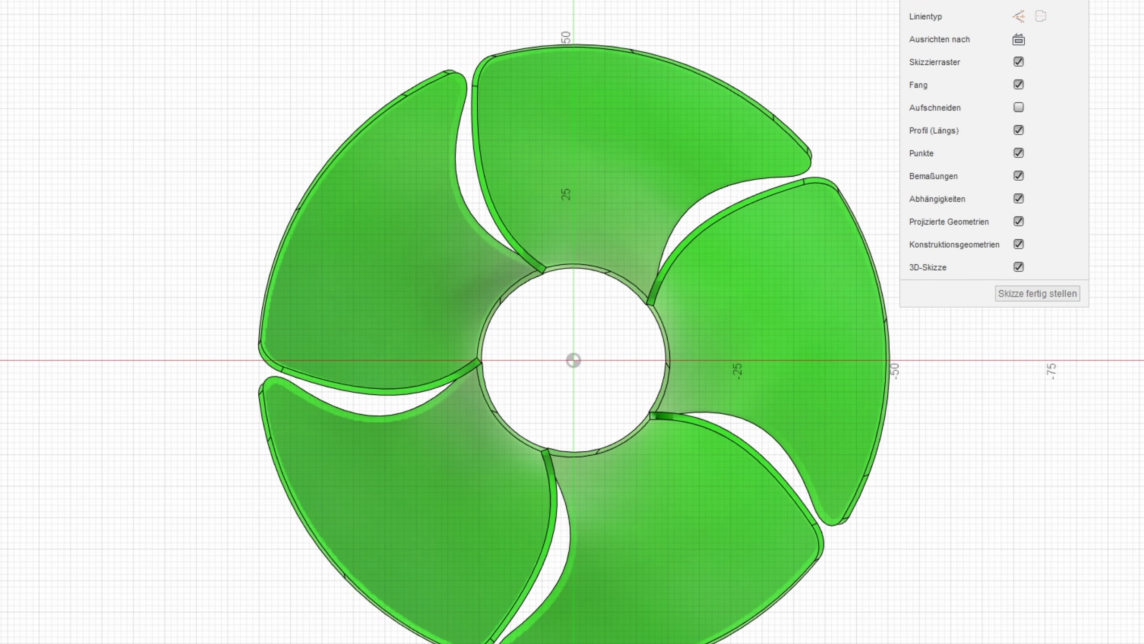
{"action": "key", "text": "c"}
{"action": "left_click", "coordinate": [573, 360]}
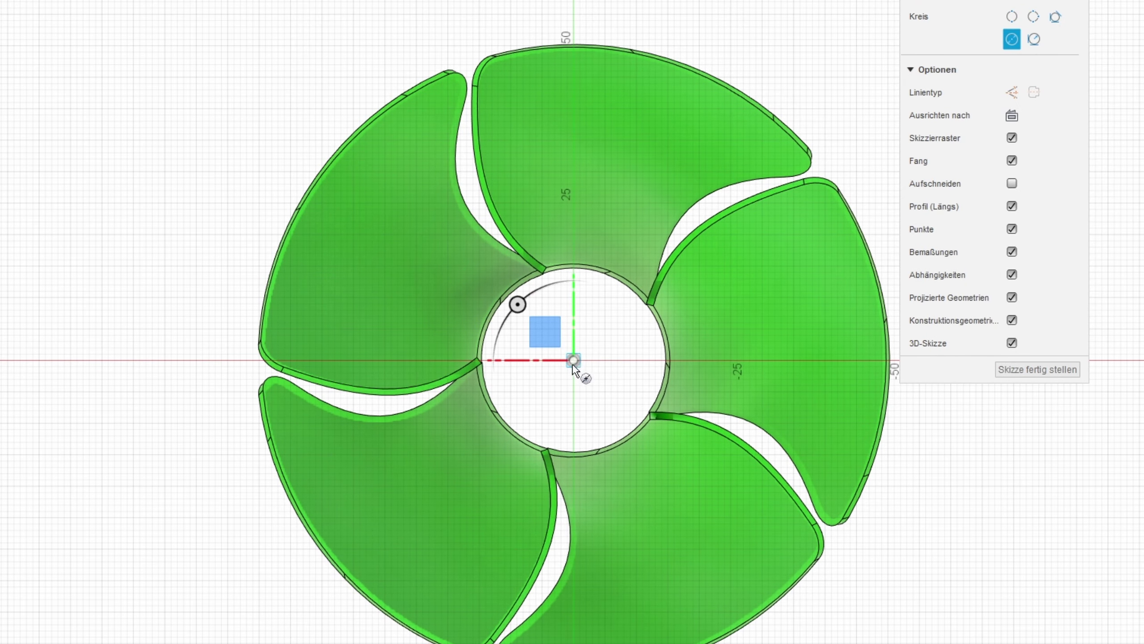
{"action": "left_click", "coordinate": [573, 360]}
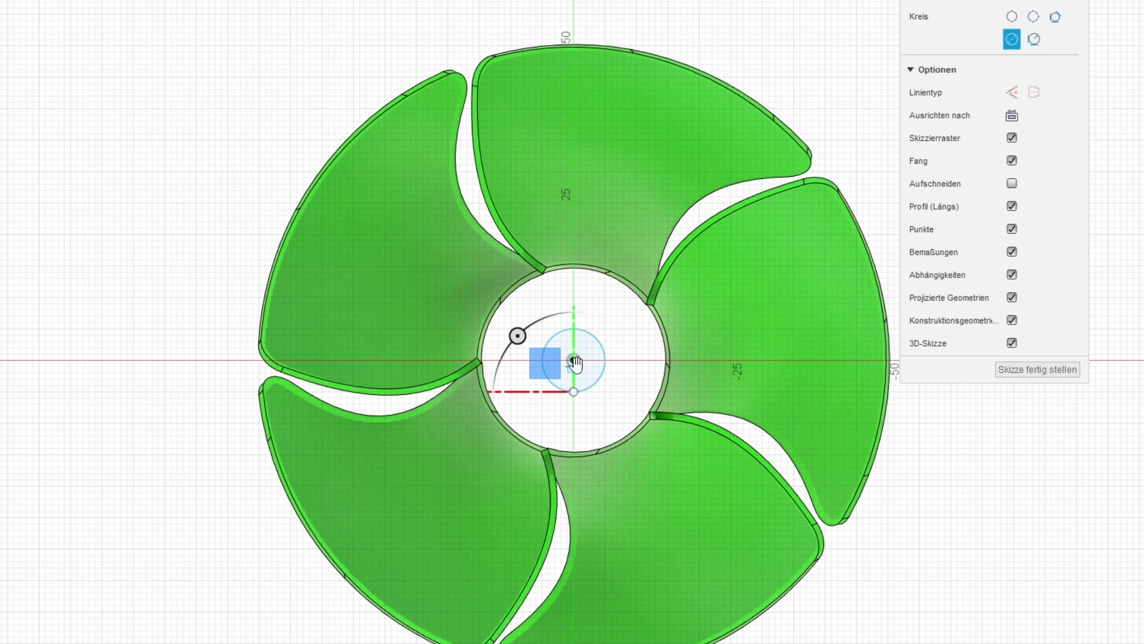
{"action": "left_click", "coordinate": [574, 465]}
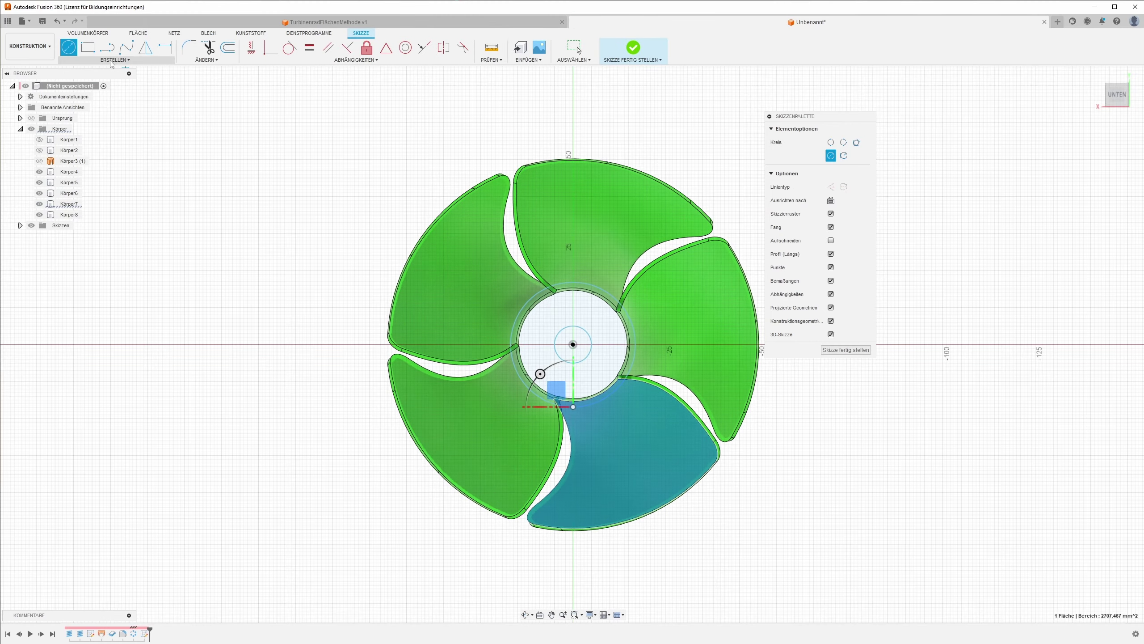
Step: Draw a line ending on the small bore circle
{"action": "left_click", "coordinate": [107, 49]}
{"action": "scroll", "coordinate": [570, 338], "scroll_direction": "up", "scroll_amount": 2}
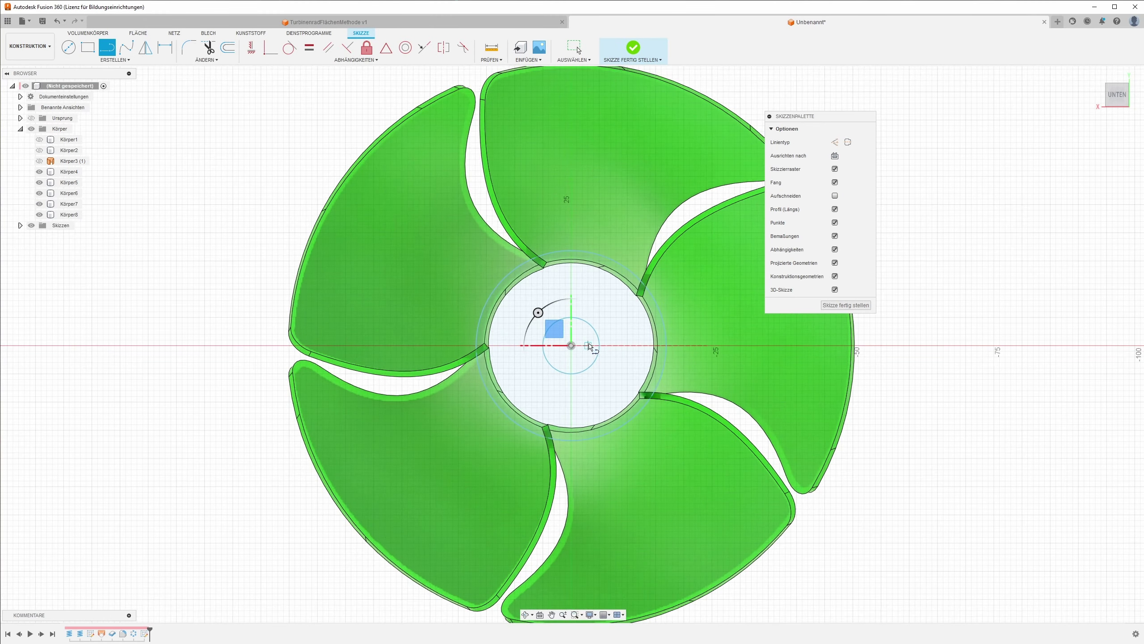
{"action": "scroll", "coordinate": [570, 336], "scroll_direction": "up", "scroll_amount": 1}
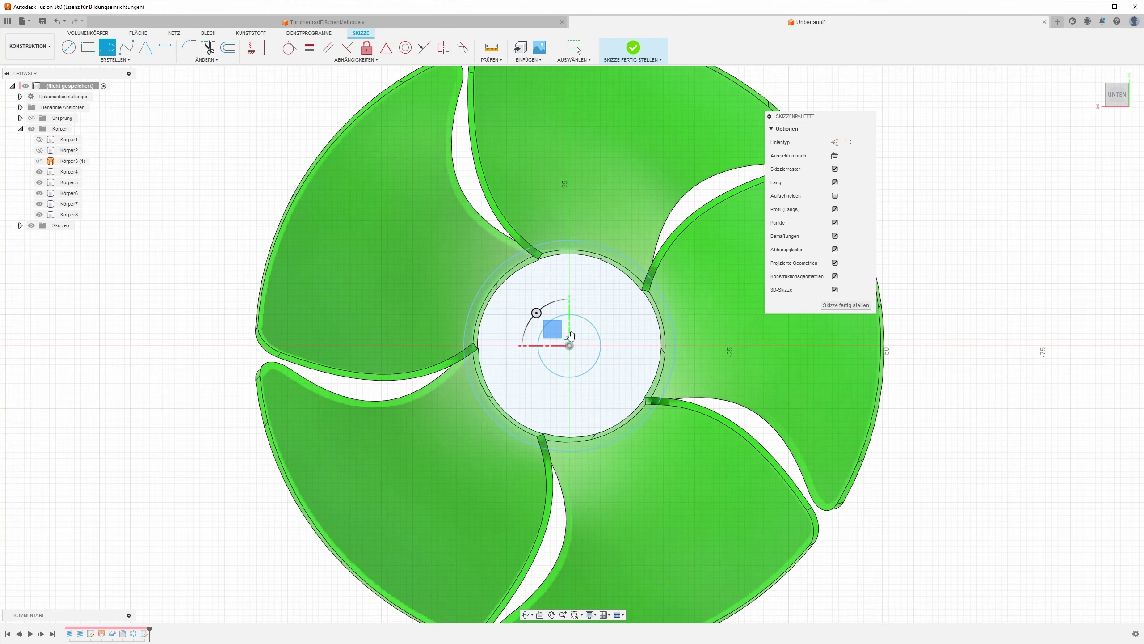
{"action": "left_click", "coordinate": [570, 378]}
{"action": "key", "text": "Escape"}
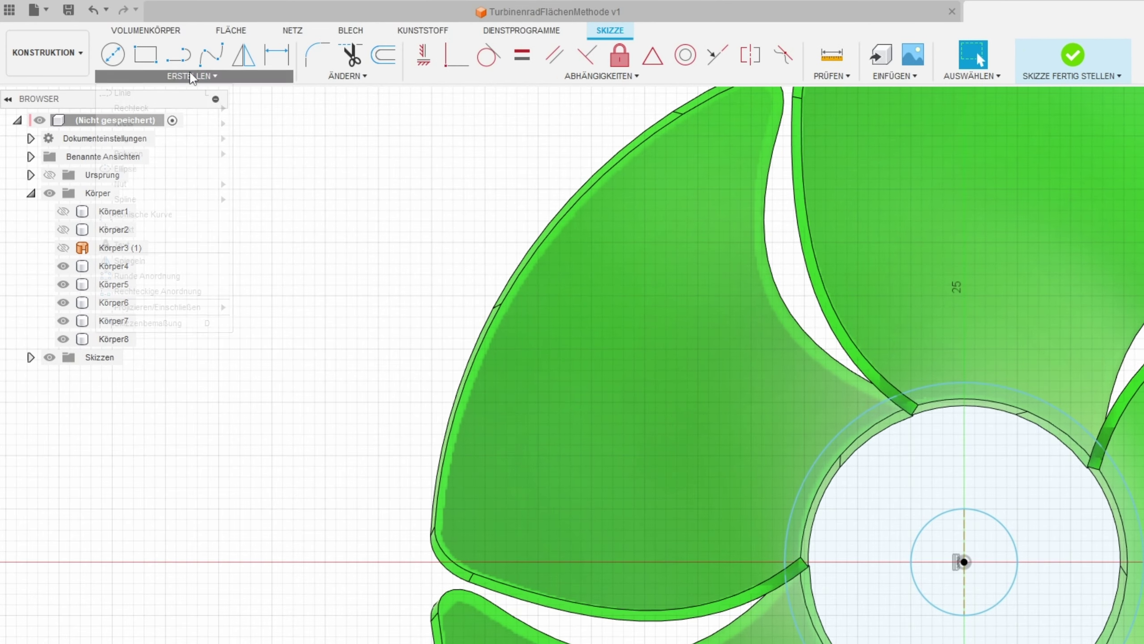
Step: Draw a 4 × 2 mm centre-point key rectangle on the bore circle and finish the sketch
{"action": "left_click", "coordinate": [114, 61]}
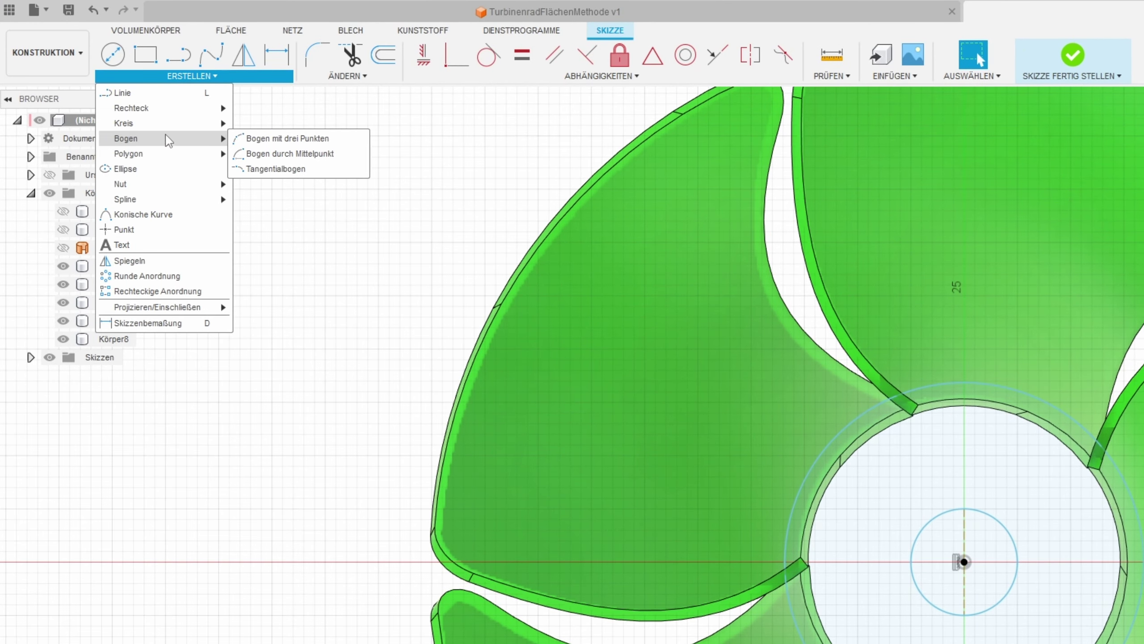
{"action": "mouse_move", "coordinate": [131, 108]}
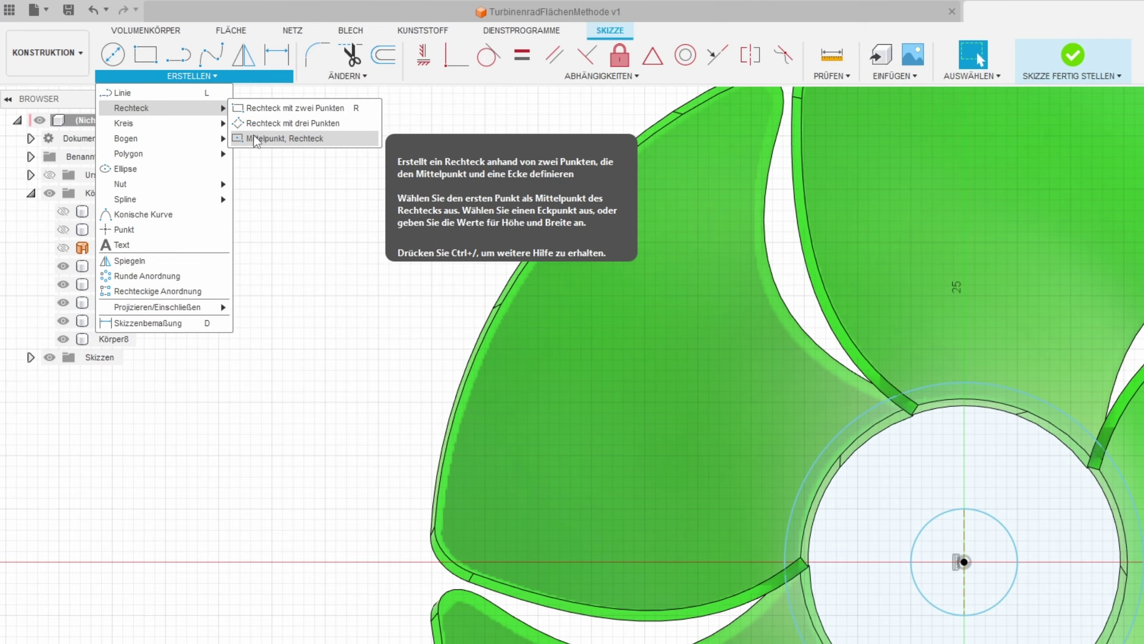
{"action": "left_click", "coordinate": [256, 140]}
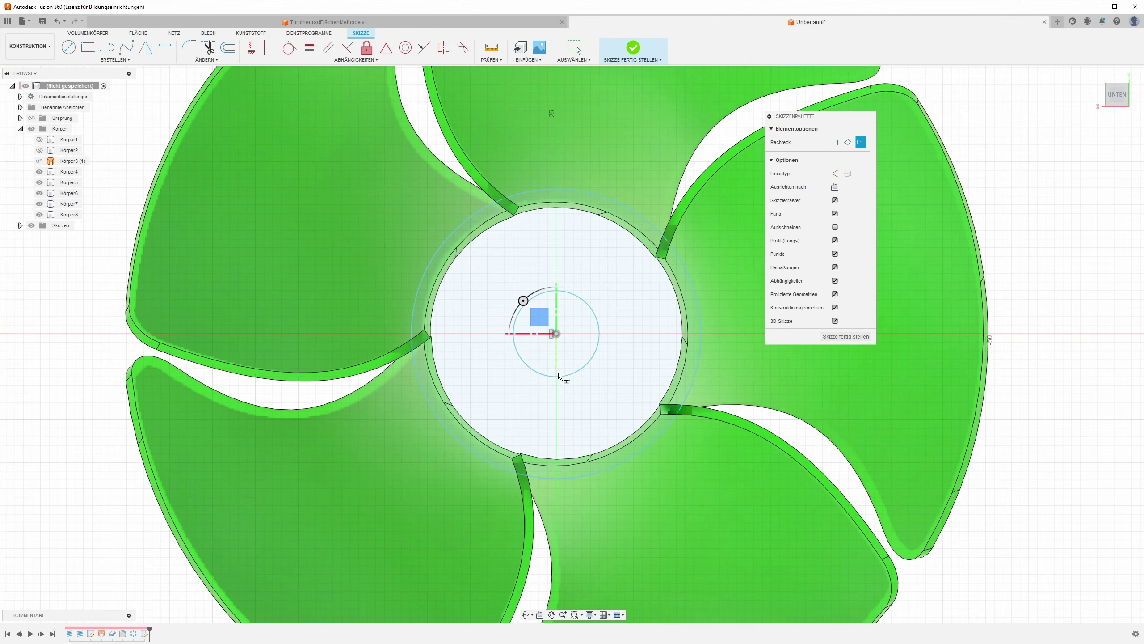
{"action": "left_click", "coordinate": [557, 376]}
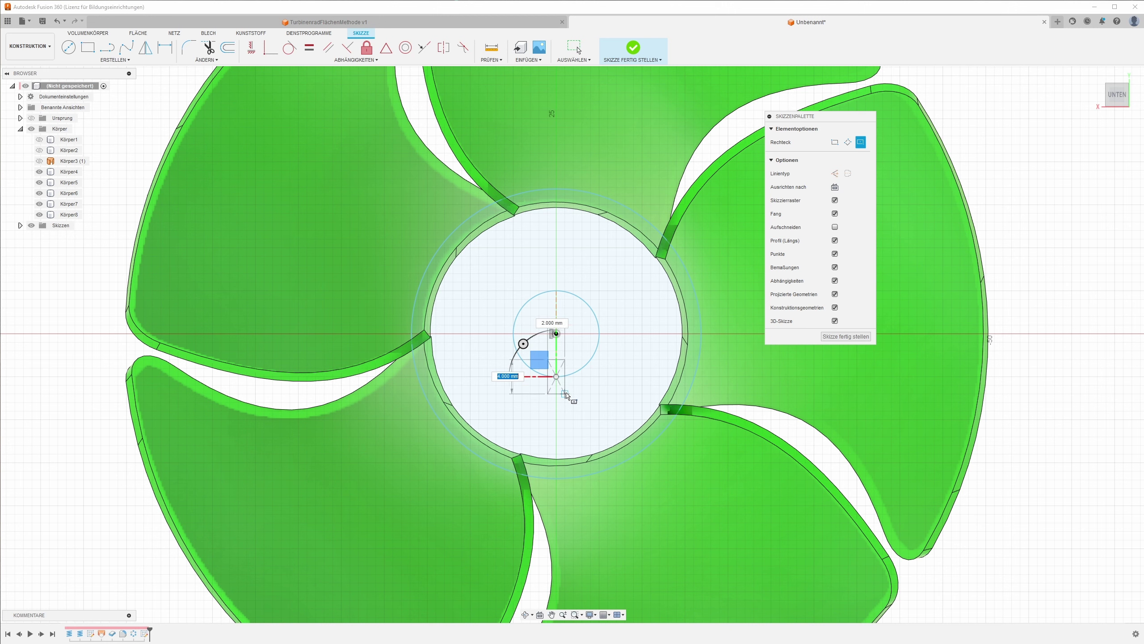
{"action": "left_click", "coordinate": [569, 395]}
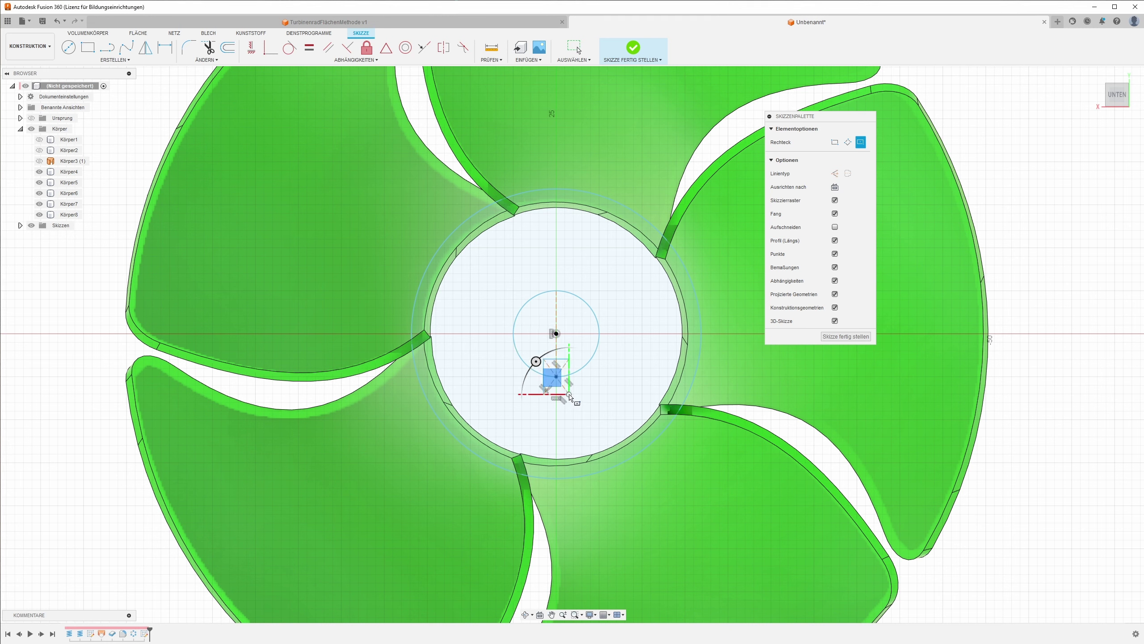
{"action": "key", "text": "Escape"}
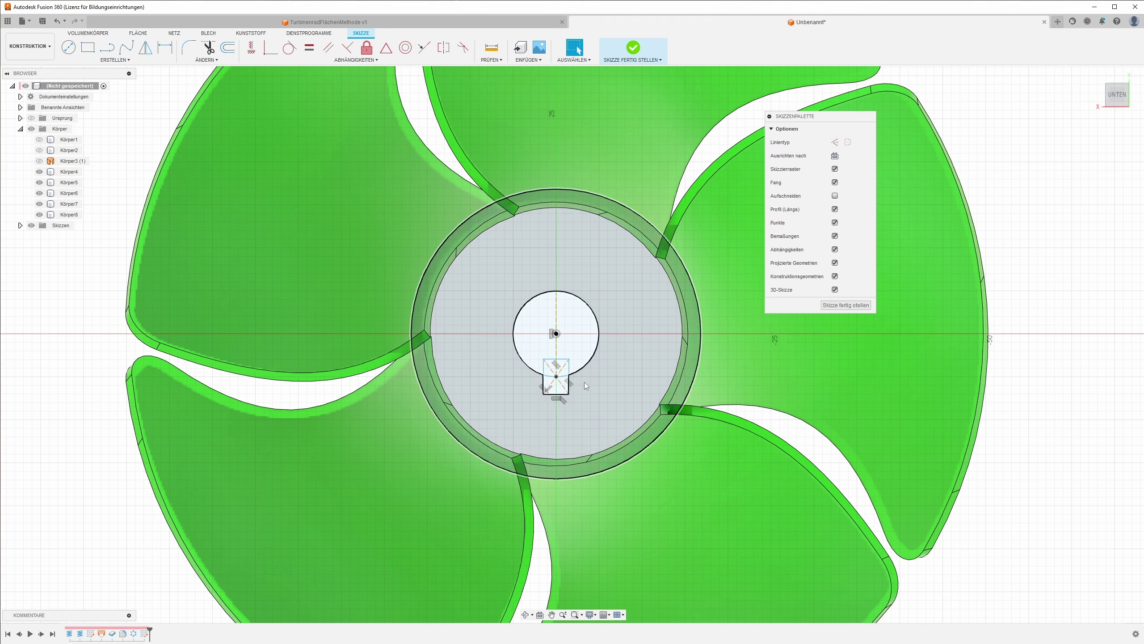
{"action": "left_click", "coordinate": [846, 304]}
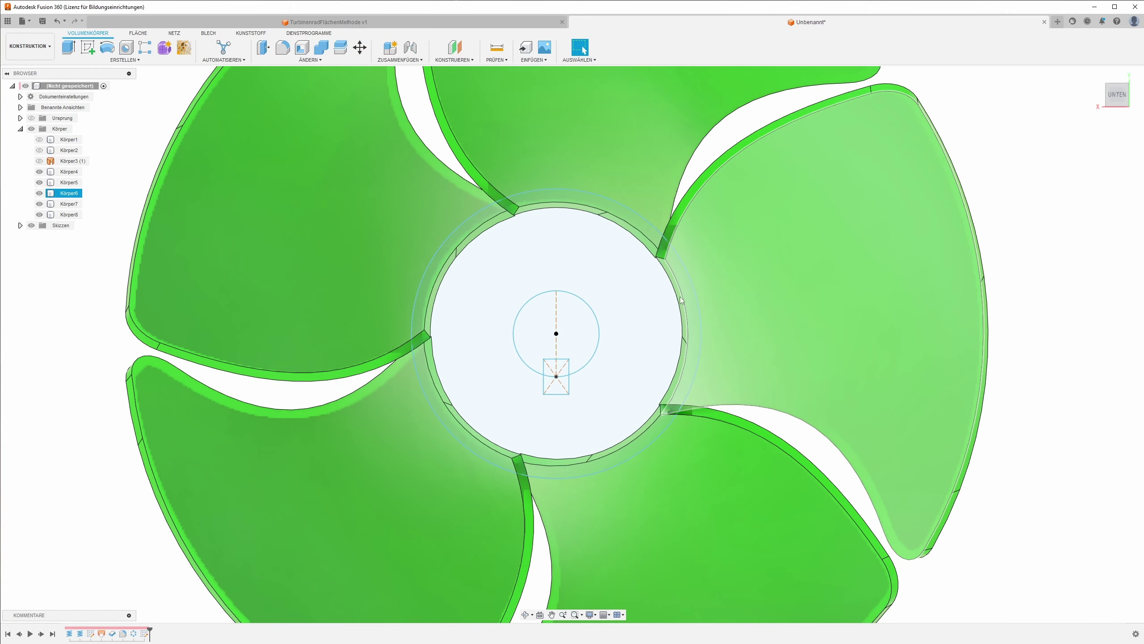
Step: Extrude the hub profile upward by 70 mm
{"action": "middle_click_drag", "start_coordinate": [847, 308], "coordinate": [579, 290], "text": "shift"}
{"action": "left_click", "coordinate": [572, 306]}
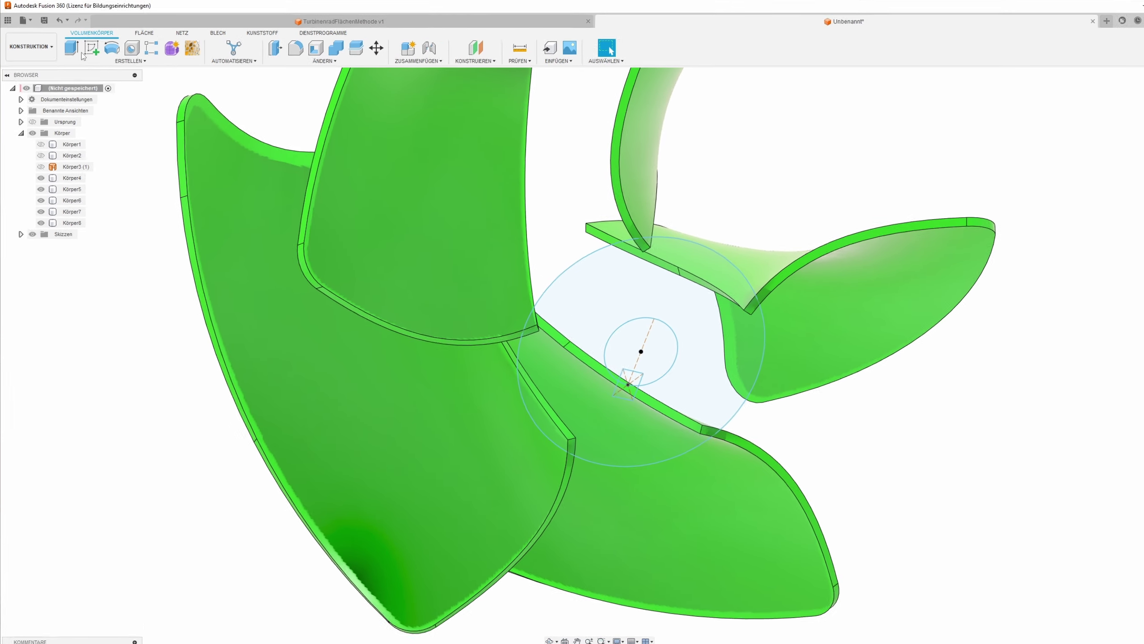
{"action": "key", "text": "e"}
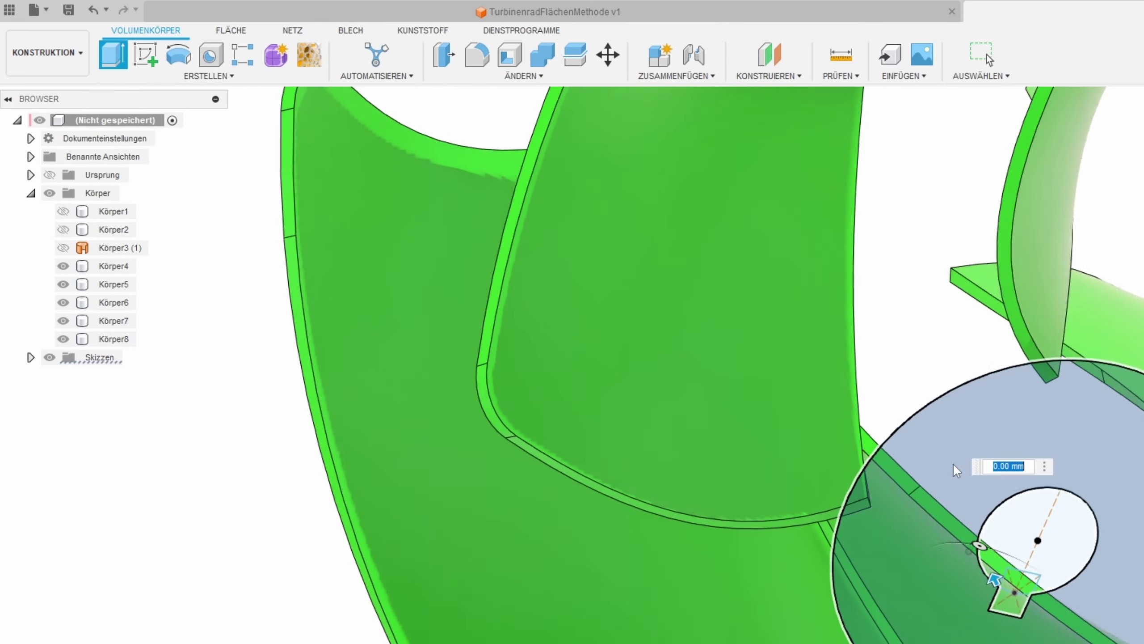
{"action": "middle_click_drag", "start_coordinate": [959, 462], "coordinate": [971, 530], "text": "shift"}
{"action": "left_click_drag", "start_coordinate": [987, 539], "coordinate": [983, 194]}
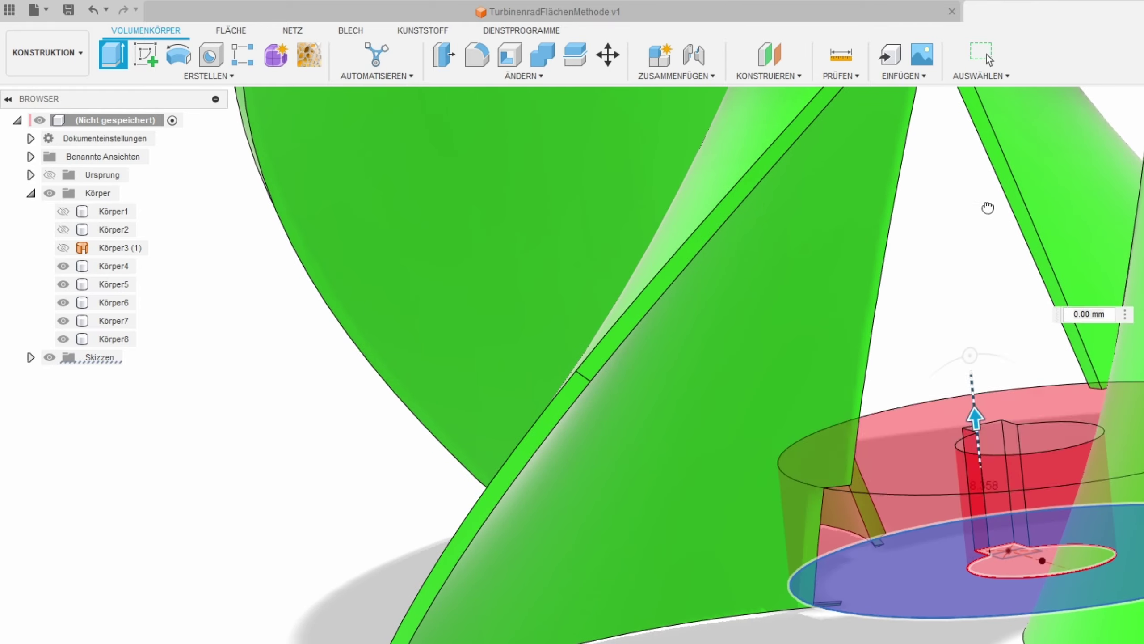
{"action": "middle_click_drag", "start_coordinate": [983, 194], "coordinate": [975, 635]}
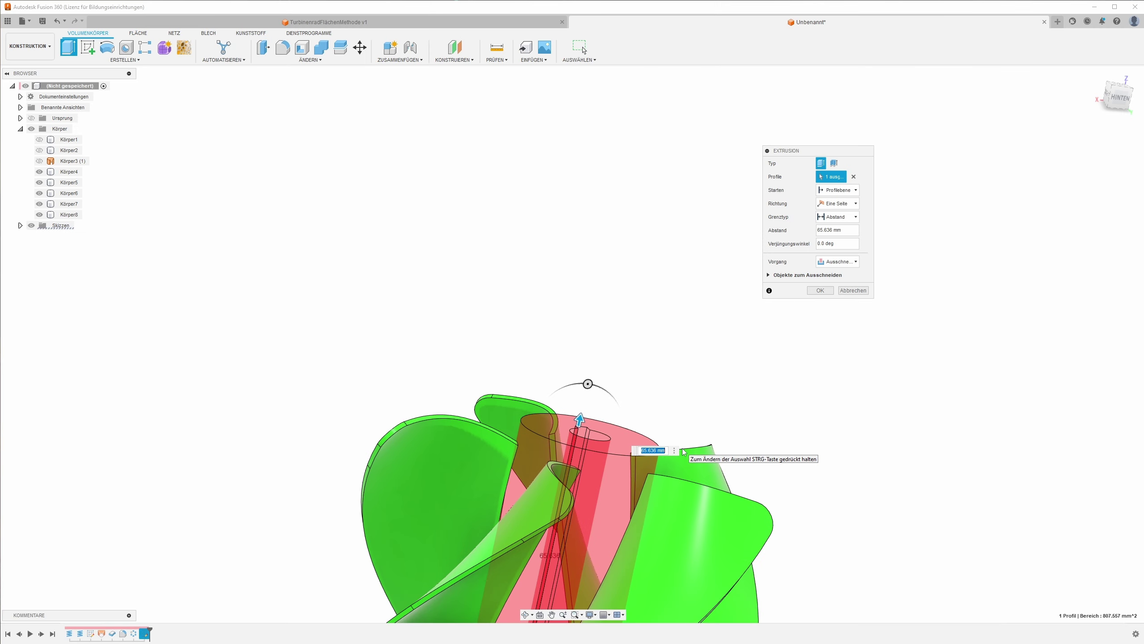
{"action": "type", "text": "70"}
{"action": "key", "text": "Return"}
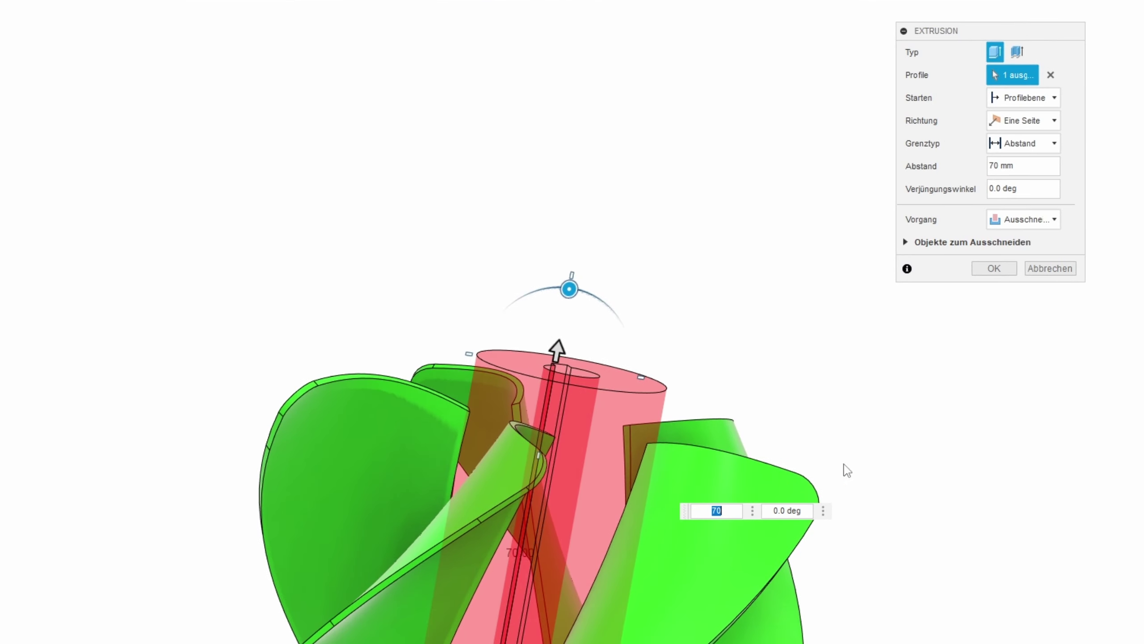
Step: Join the hub extrusion to the blades, two-sided with 4 mm on side 2
{"action": "left_click", "coordinate": [1053, 226]}
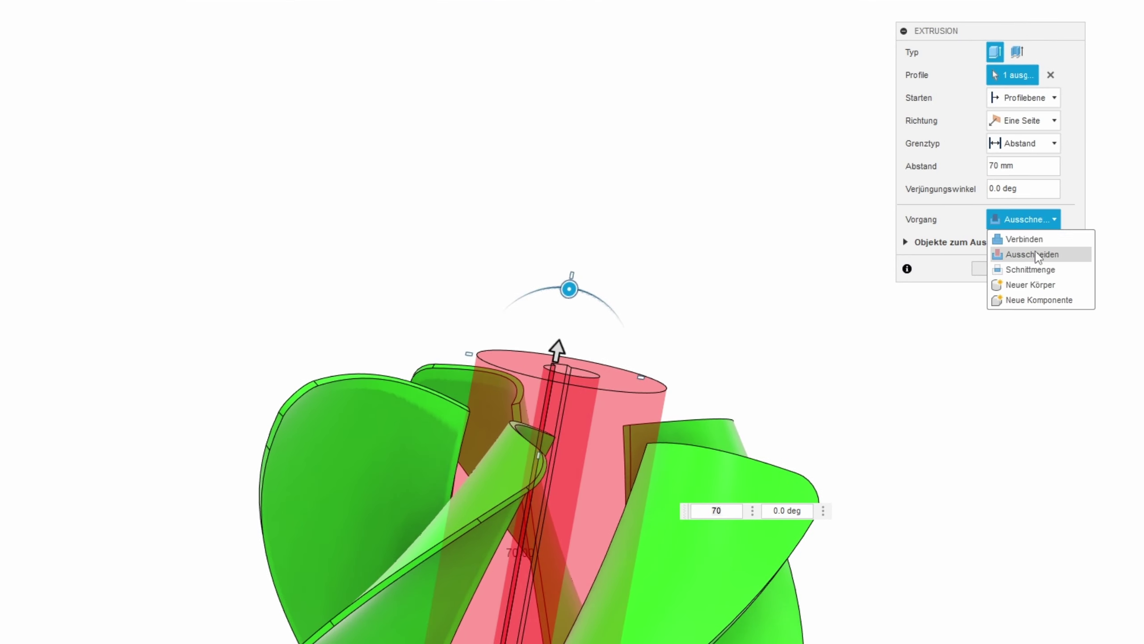
{"action": "left_click", "coordinate": [1032, 237]}
{"action": "middle_click_drag", "start_coordinate": [946, 241], "coordinate": [888, 234], "text": "shift"}
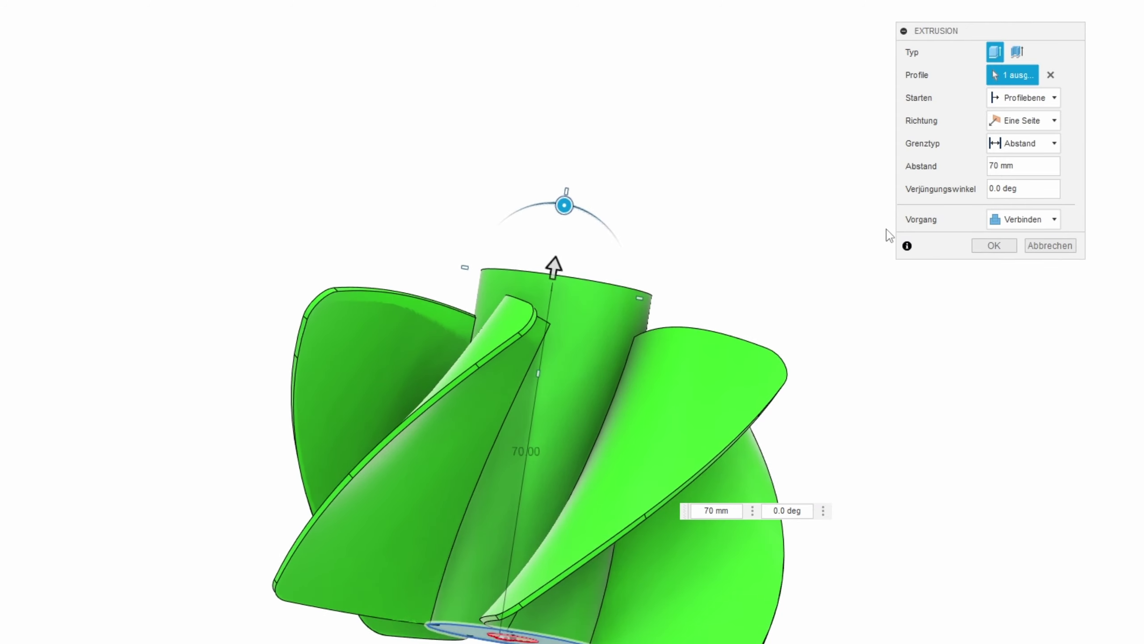
{"action": "left_click", "coordinate": [1009, 121]}
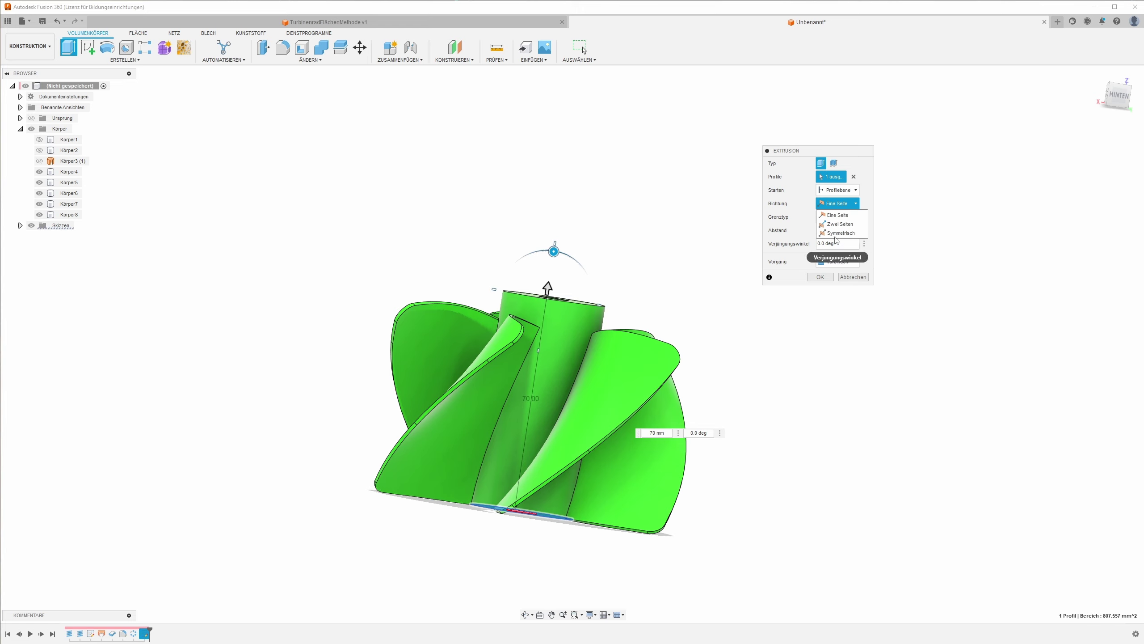
{"action": "left_click", "coordinate": [838, 224]}
{"action": "type", "text": "4"}
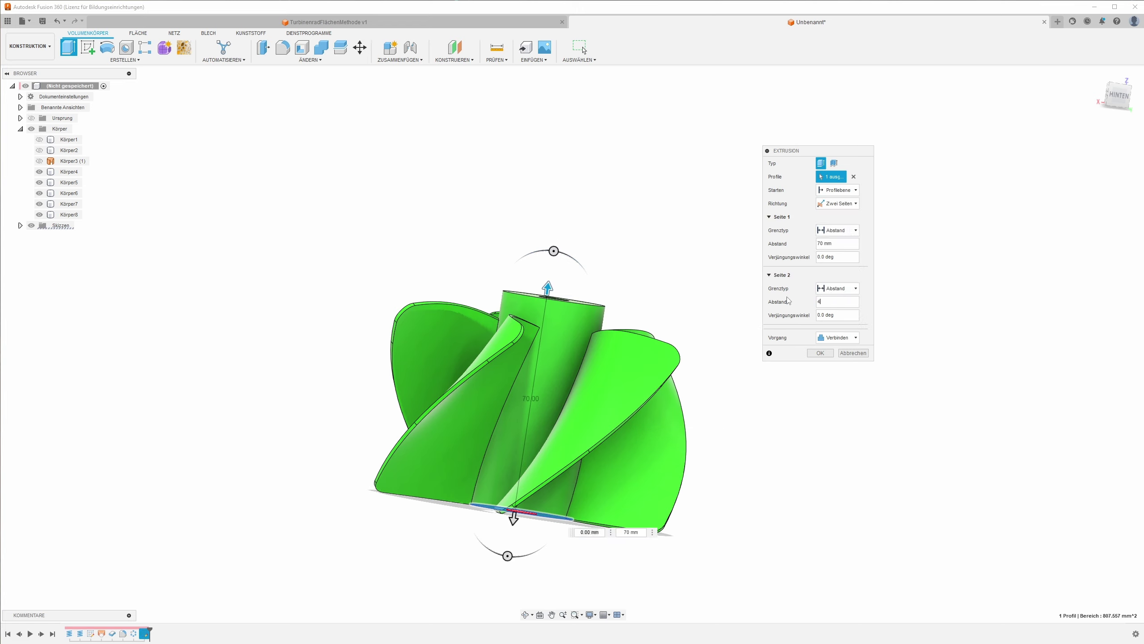
{"action": "key", "text": "Tab"}
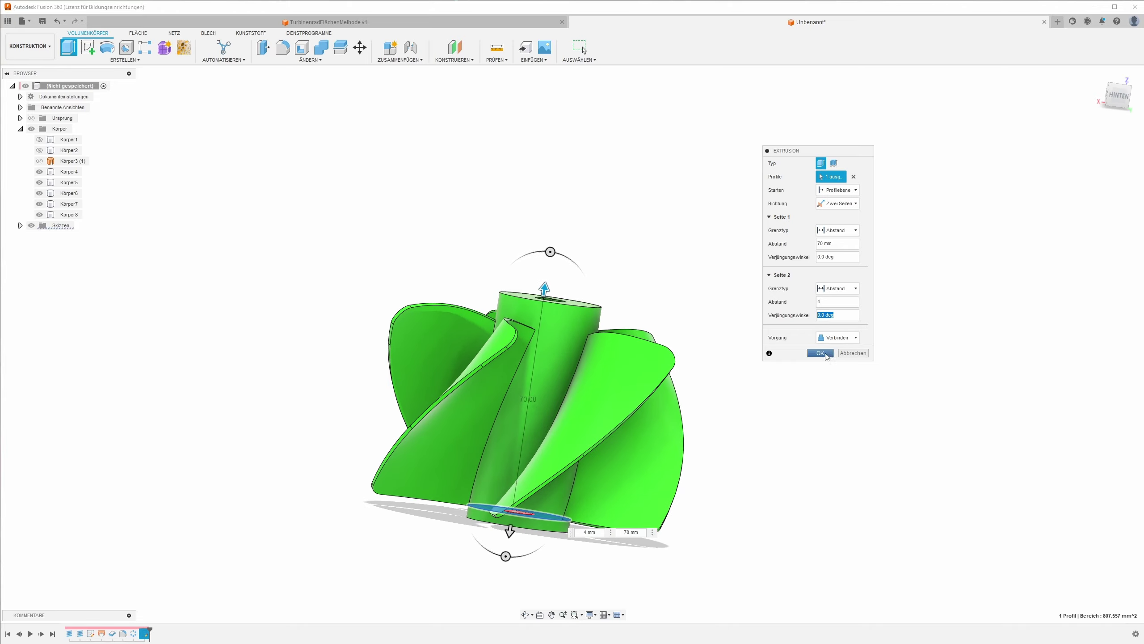
{"action": "left_click", "coordinate": [820, 353]}
{"action": "mouse_move", "coordinate": [820, 351]}
{"action": "middle_mouse_down", "text": "shift"}
{"action": "mouse_move", "coordinate": [745, 325]}
{"action": "mouse_move", "coordinate": [662, 329]}
{"action": "mouse_move", "coordinate": [581, 355]}
{"action": "middle_mouse_up", "text": "shift"}
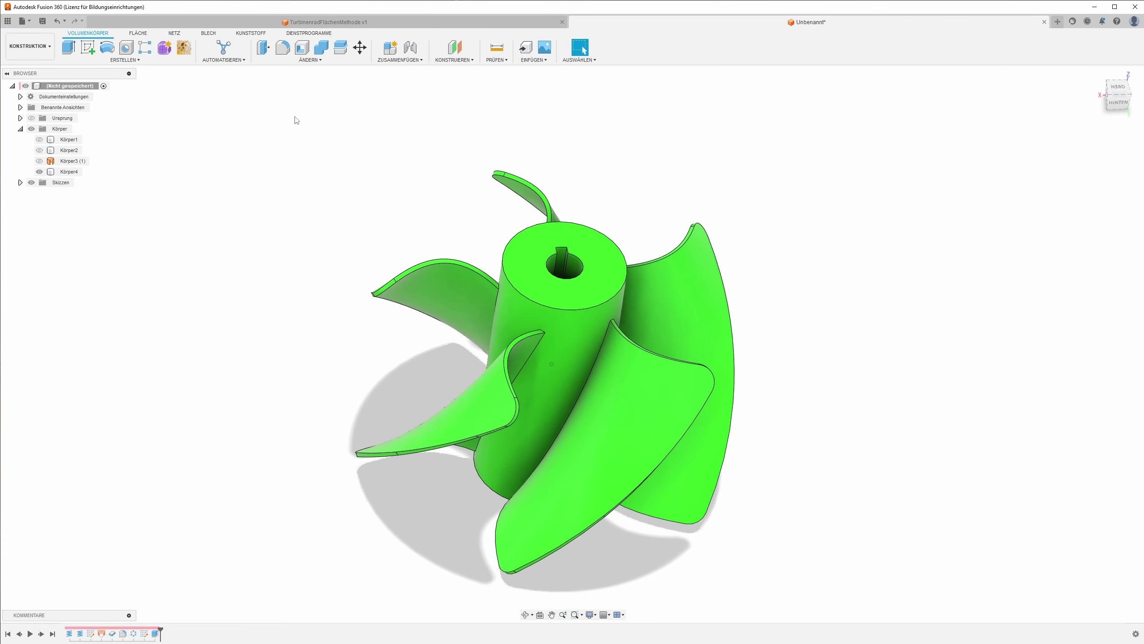
Step: Fillet the two root edges where one blade meets the hub with a 1 mm radius
{"action": "left_click", "coordinate": [278, 54]}
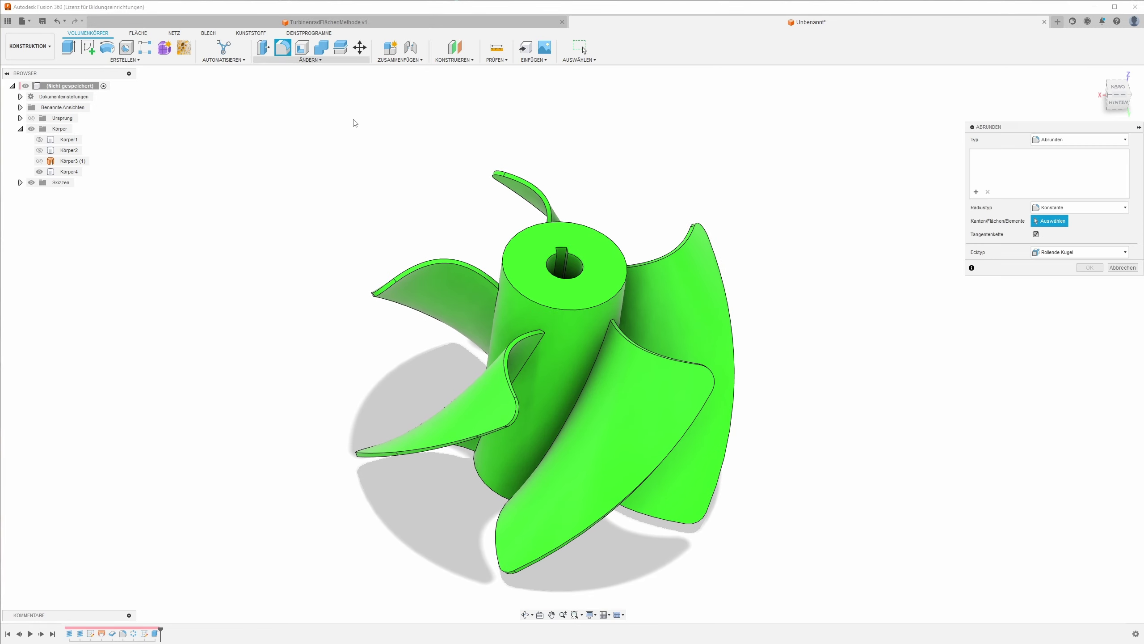
{"action": "left_click", "coordinate": [602, 348]}
{"action": "middle_click_drag", "start_coordinate": [602, 347], "coordinate": [497, 380], "text": "shift"}
{"action": "left_click", "coordinate": [494, 381]}
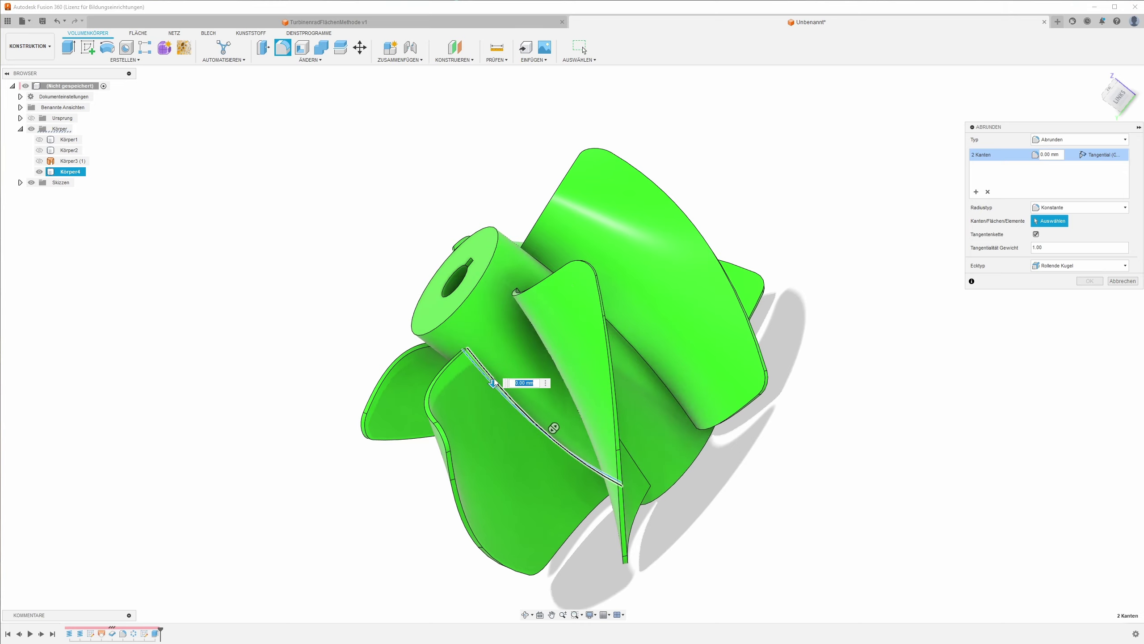
{"action": "type", "text": "1"}
{"action": "key", "text": "Return"}
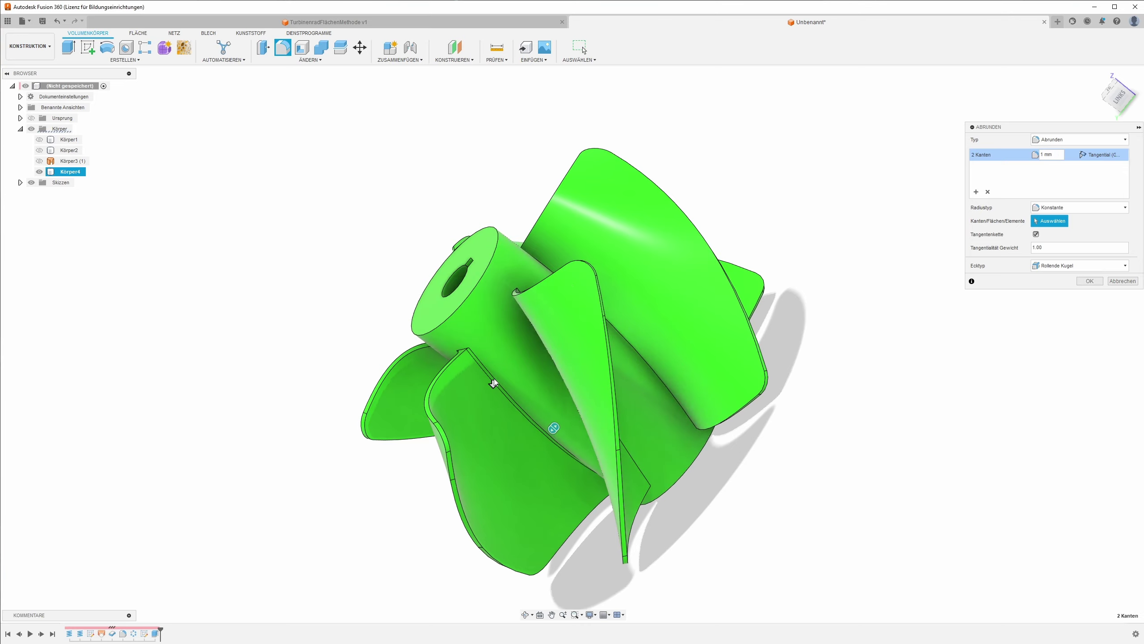
{"action": "middle_click_drag", "start_coordinate": [493, 383], "coordinate": [631, 396], "text": "shift"}
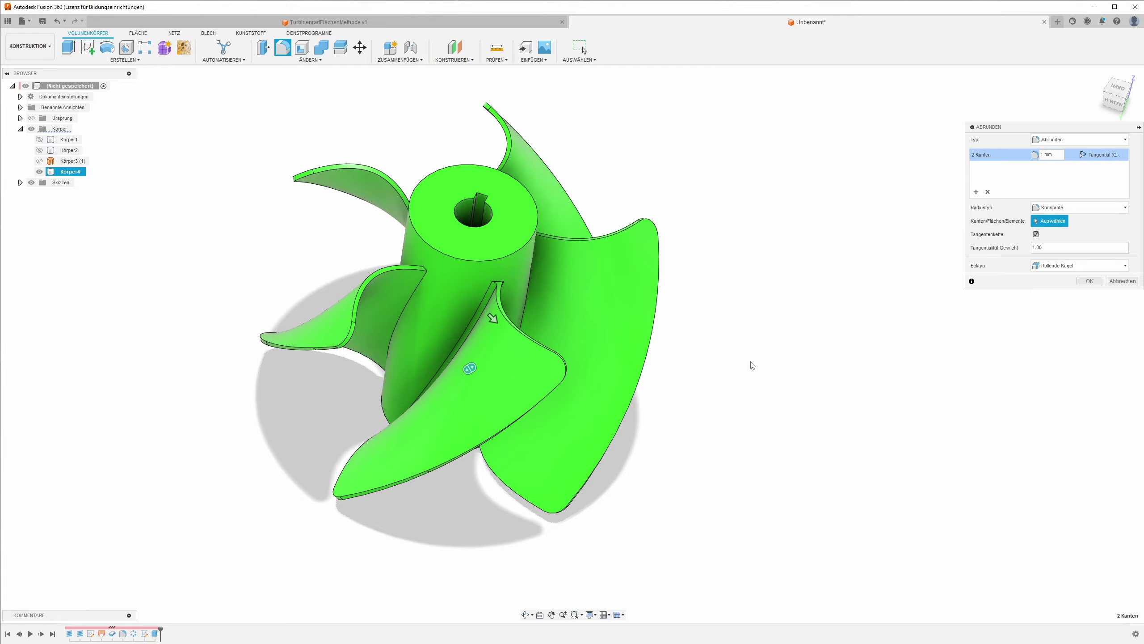
{"action": "middle_click_drag", "start_coordinate": [752, 365], "coordinate": [786, 377]}
{"action": "left_click", "coordinate": [1090, 281]}
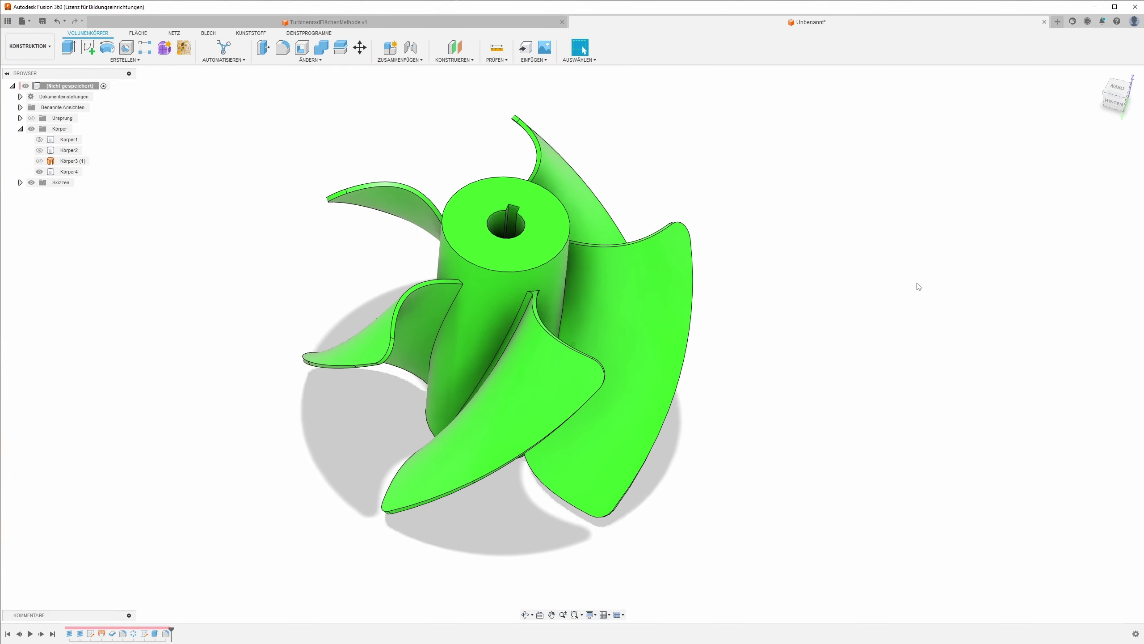
{"action": "mouse_move", "coordinate": [919, 286]}
{"action": "middle_mouse_down", "text": "shift"}
{"action": "mouse_move", "coordinate": [738, 290]}
{"action": "mouse_move", "coordinate": [761, 225]}
{"action": "middle_mouse_up", "text": "shift"}
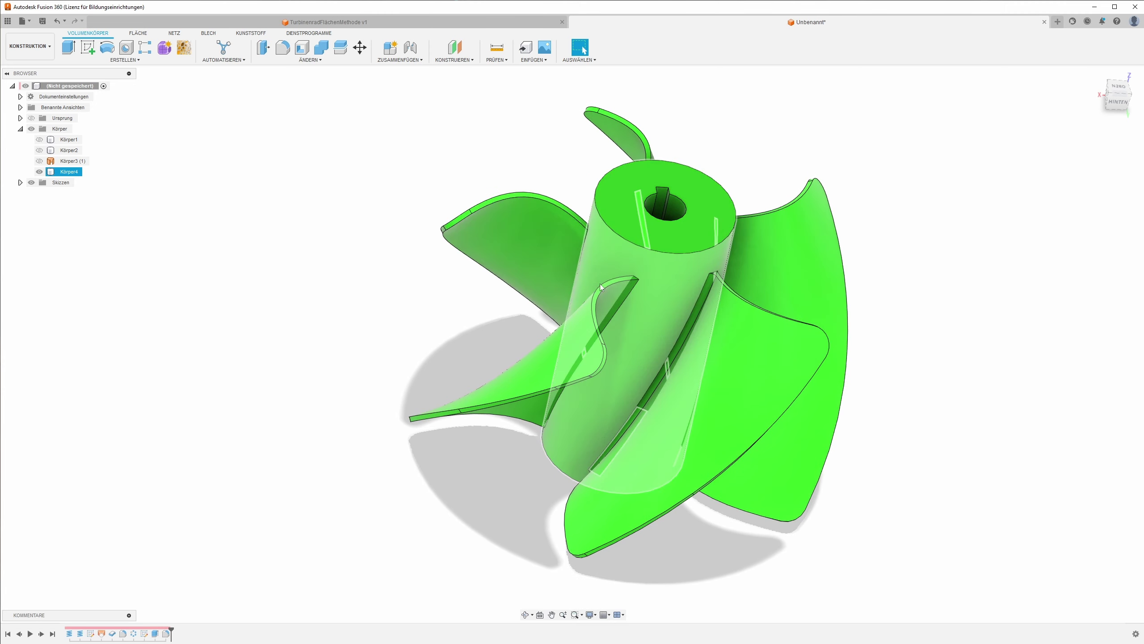
{"action": "mouse_move", "coordinate": [600, 283]}
{"action": "middle_mouse_down", "text": "shift"}
{"action": "mouse_move", "coordinate": [588, 316]}
{"action": "mouse_move", "coordinate": [537, 268]}
{"action": "mouse_move", "coordinate": [624, 256]}
{"action": "mouse_move", "coordinate": [622, 343]}
{"action": "middle_mouse_up", "text": "shift"}
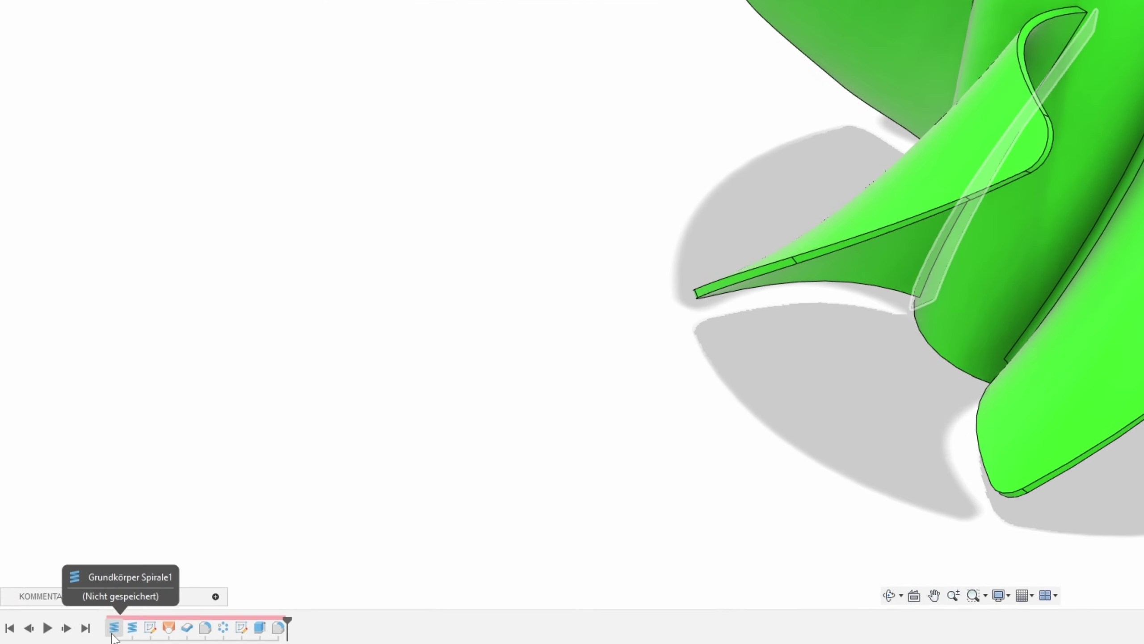
{"action": "left_click", "coordinate": [135, 634]}
{"action": "right_click", "coordinate": [135, 631]}
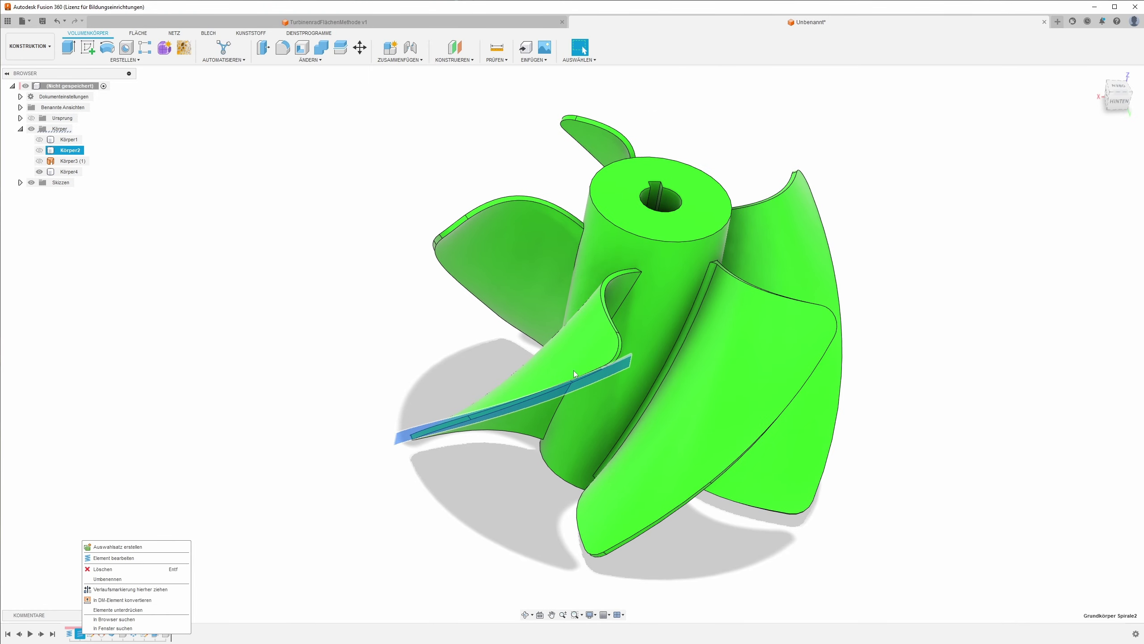
{"action": "middle_click_drag", "start_coordinate": [404, 446], "coordinate": [313, 434], "text": "shift"}
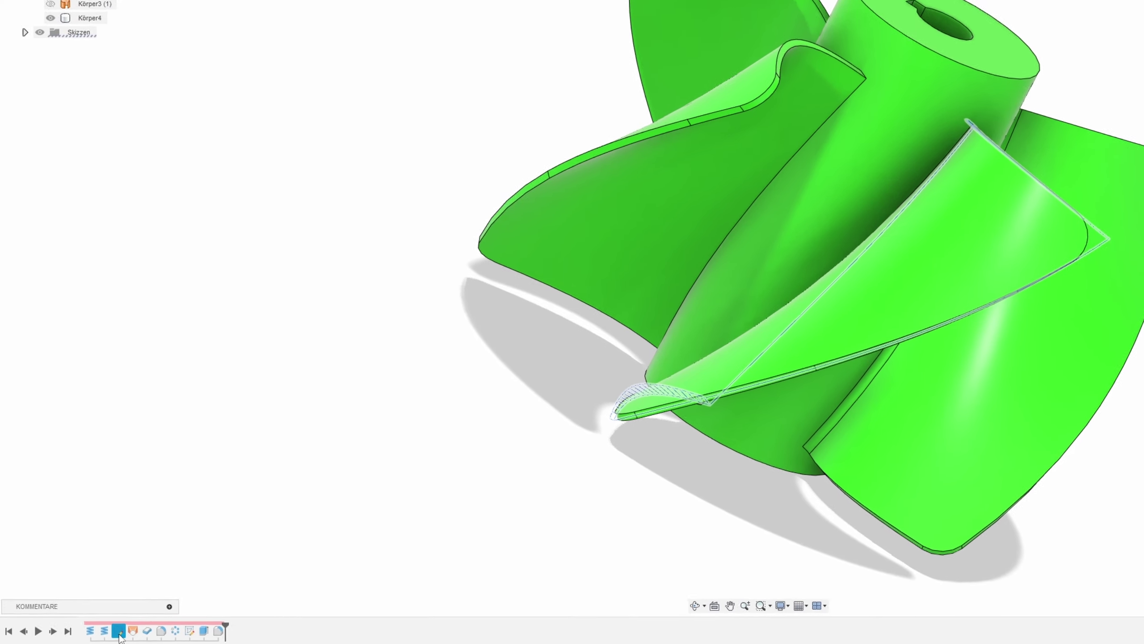
{"action": "right_click", "coordinate": [92, 634]}
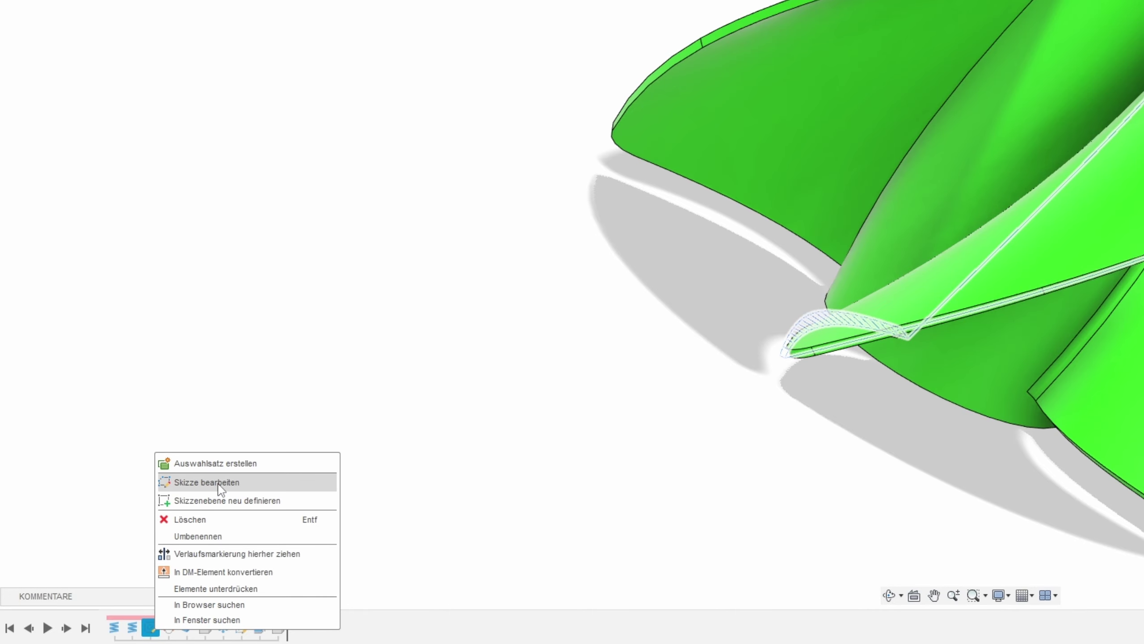
{"action": "left_click", "coordinate": [219, 486]}
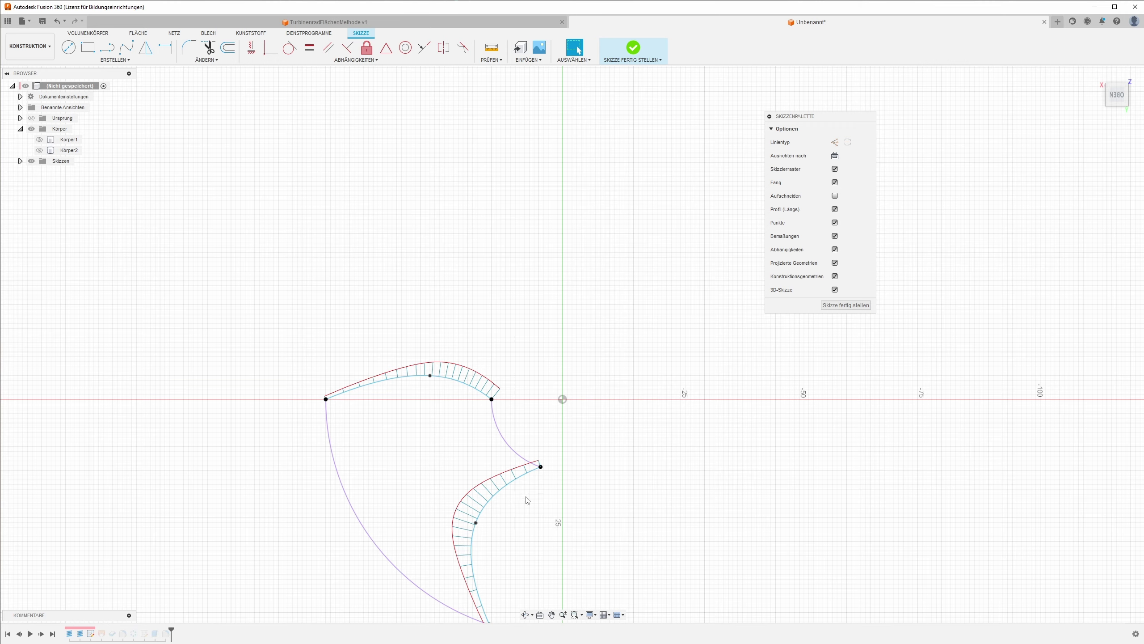
{"action": "left_click", "coordinate": [841, 306]}
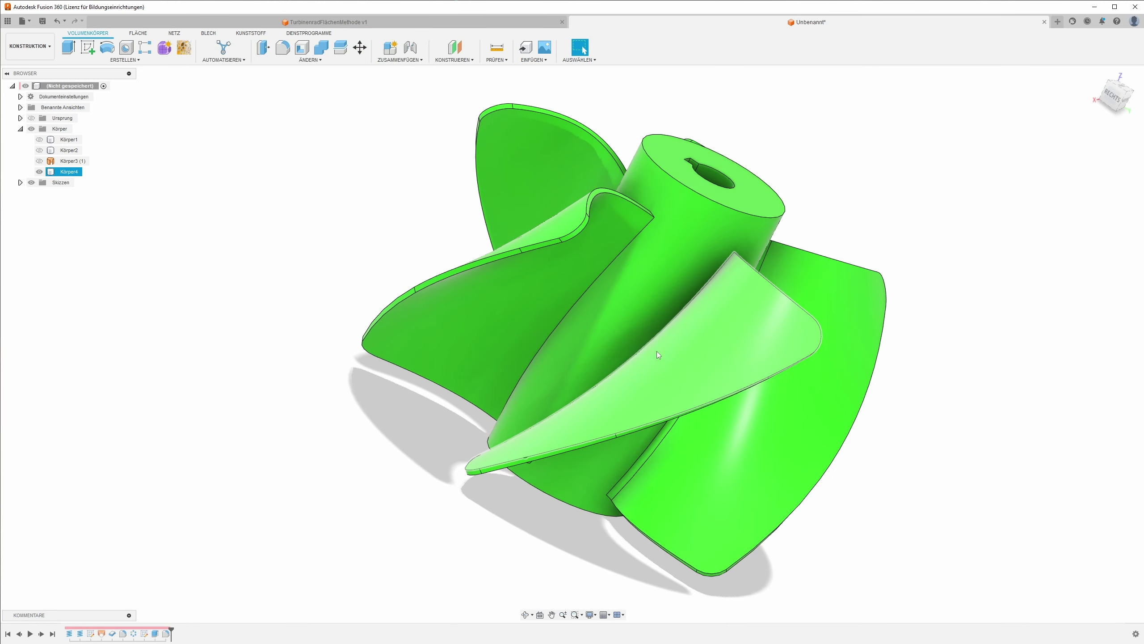